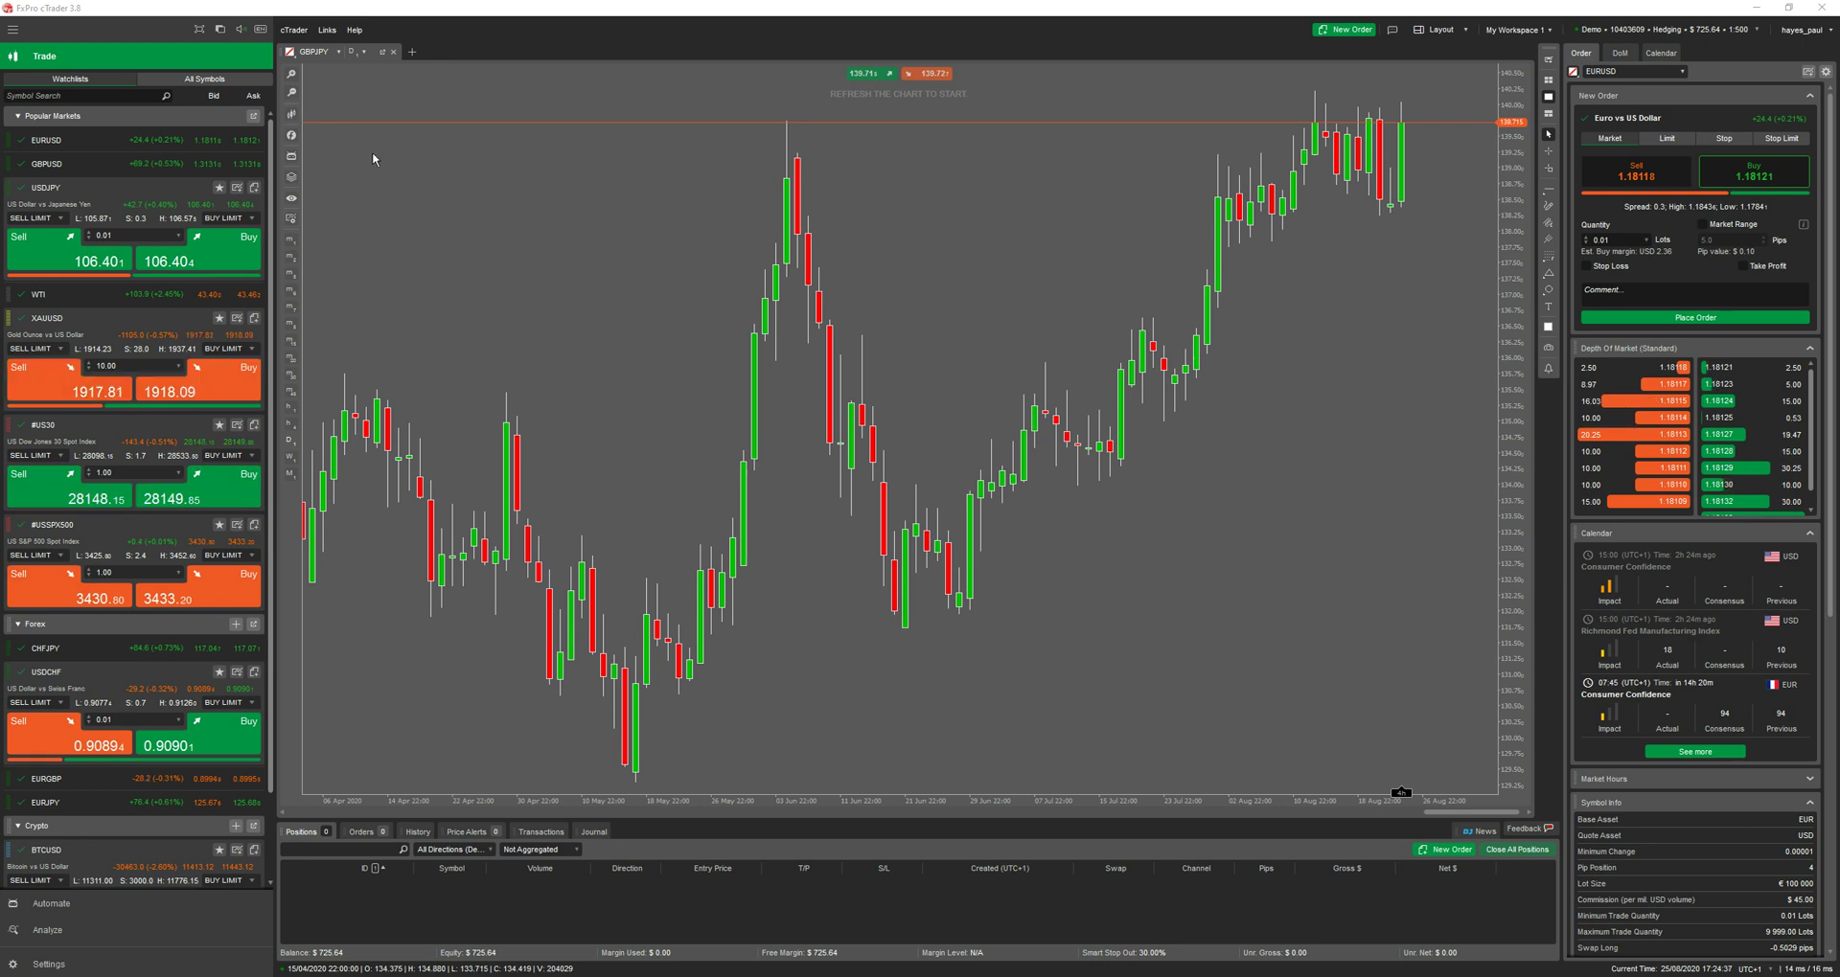
Search the chart indicators for "starfield candlestick" and open the settings for adding Starfield Candlestick Patterns Trial.
left_click(292, 135)
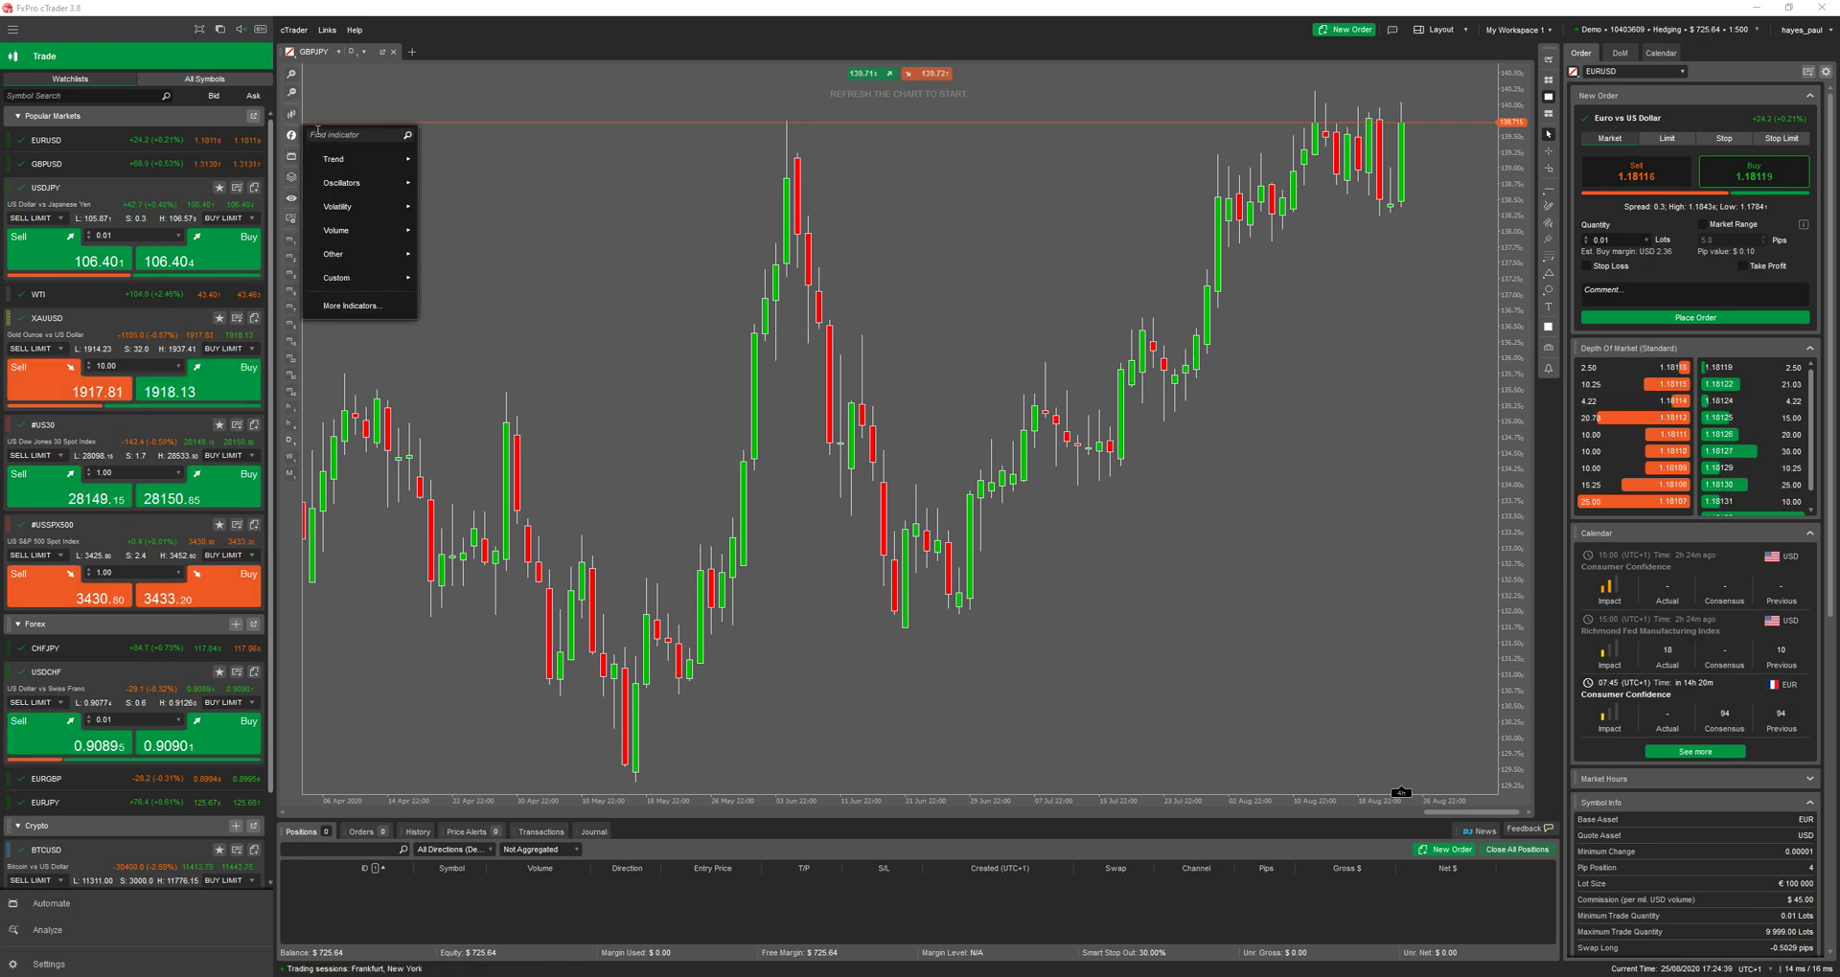
type("starf")
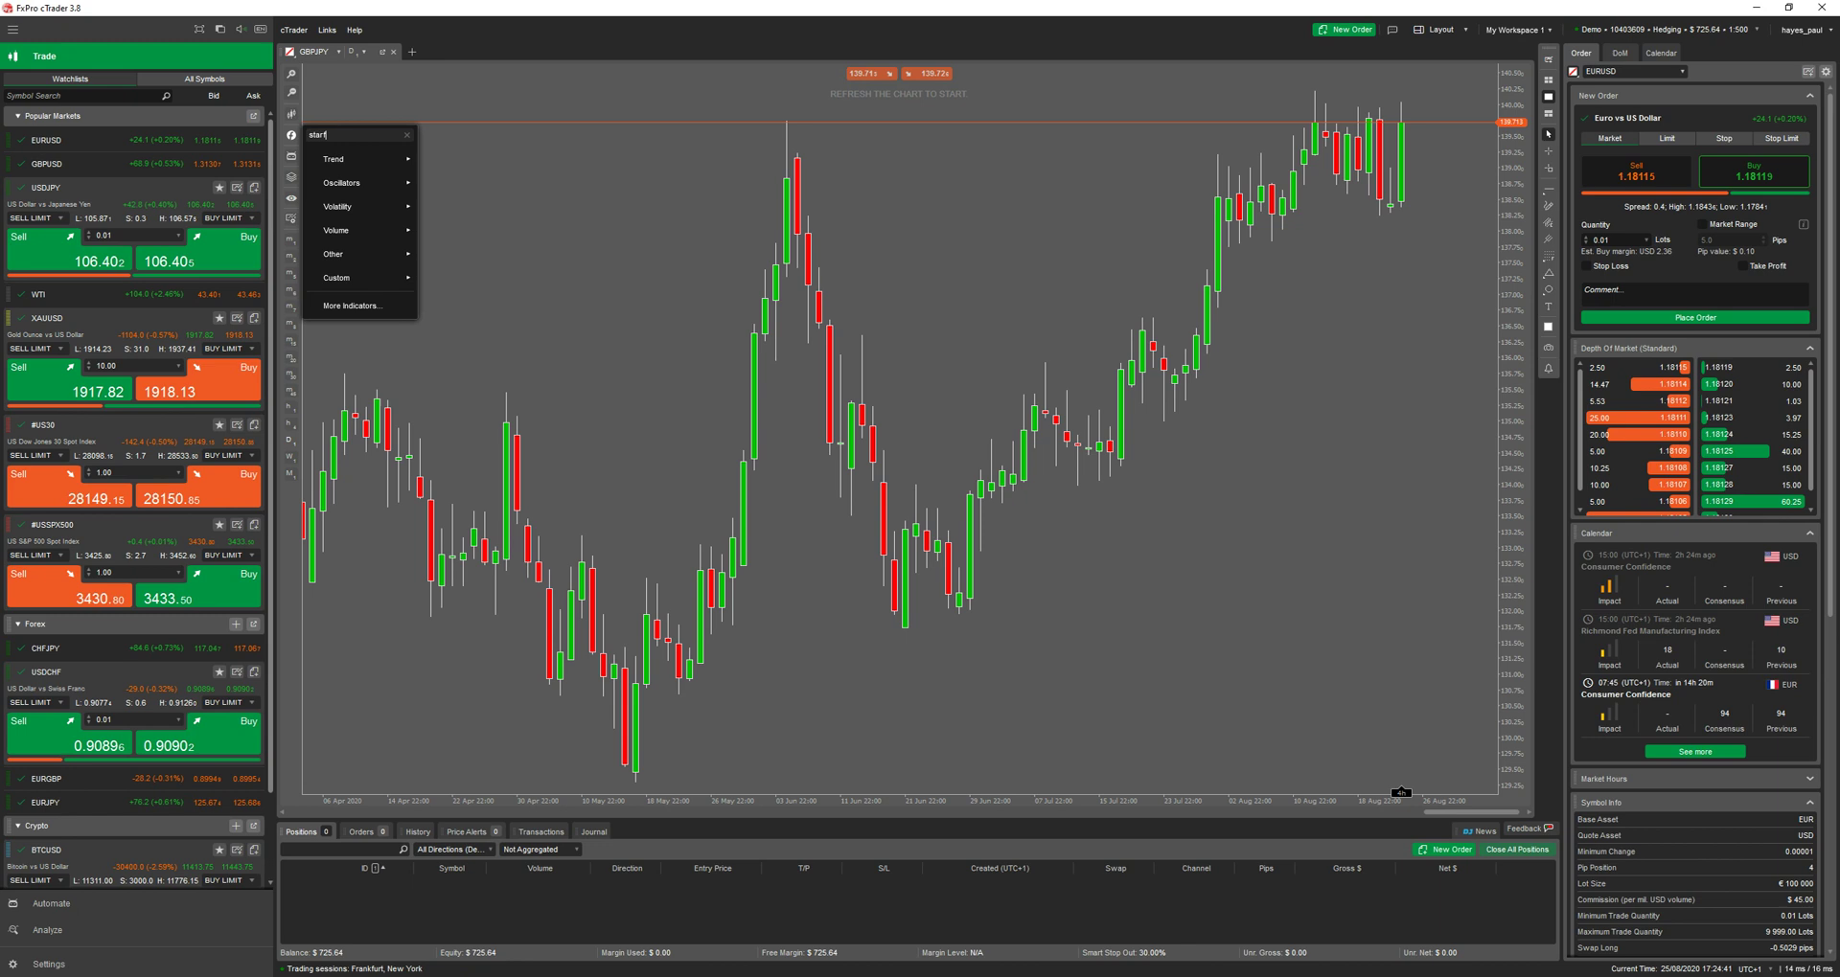
type("ield")
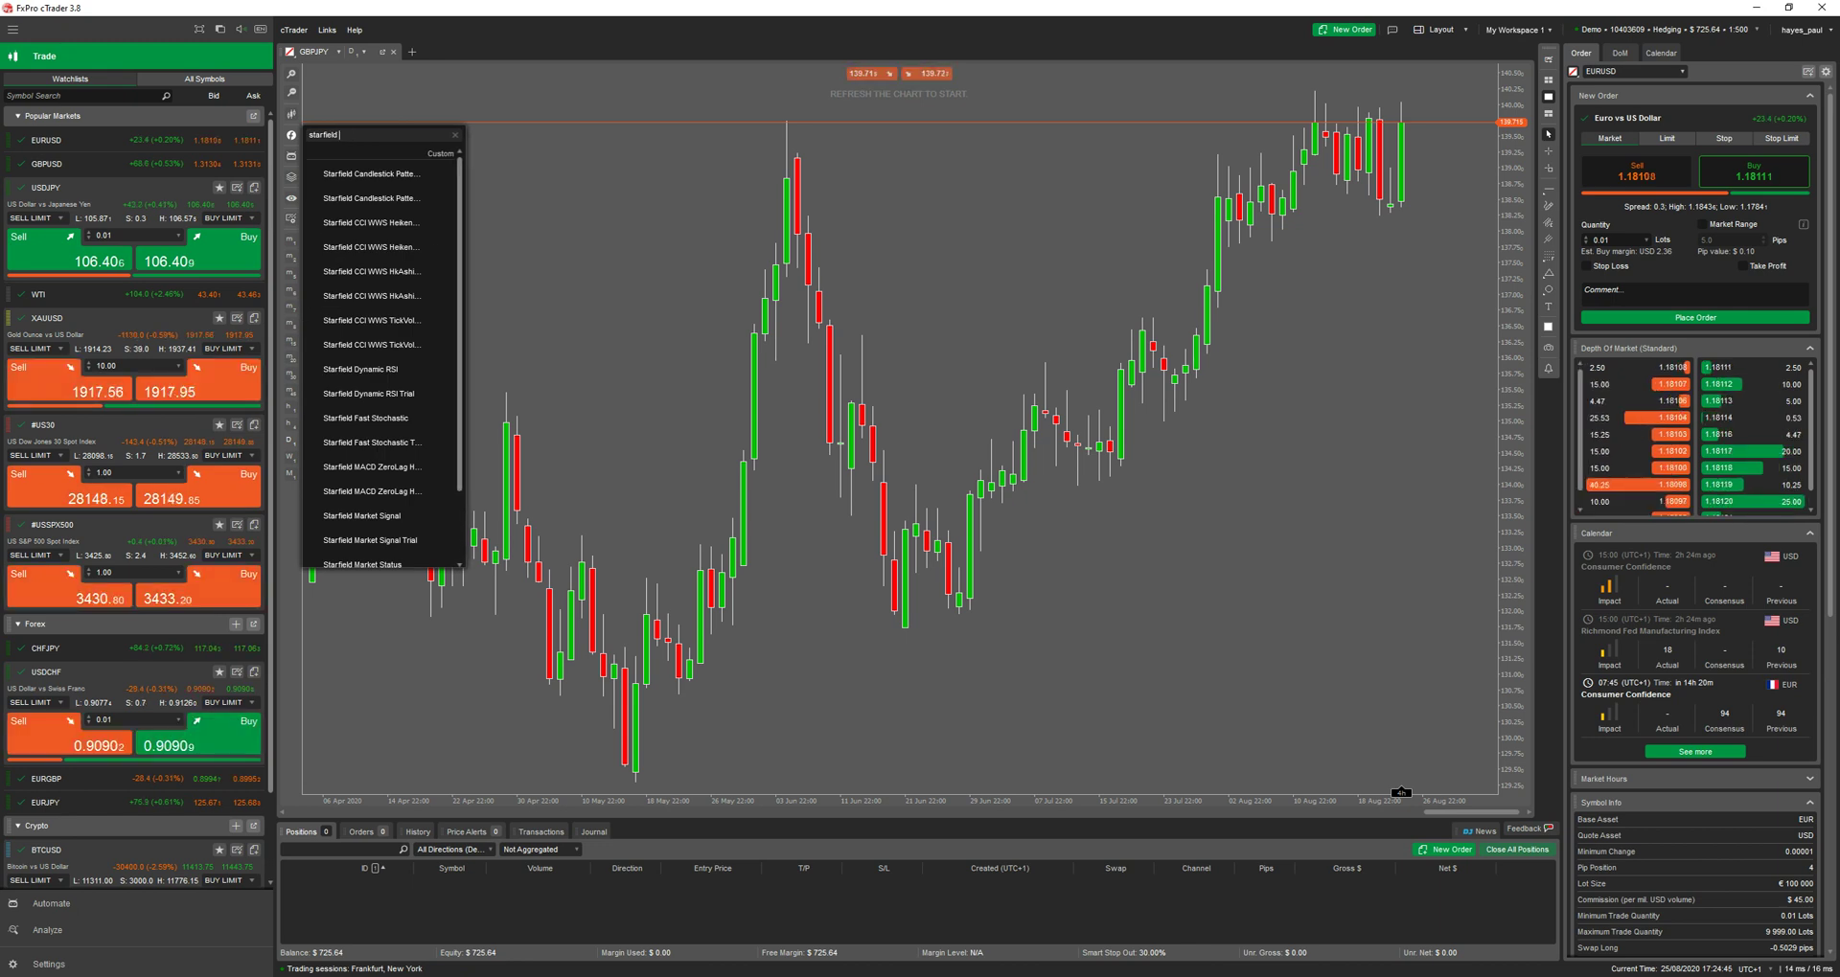
type(" candlestick")
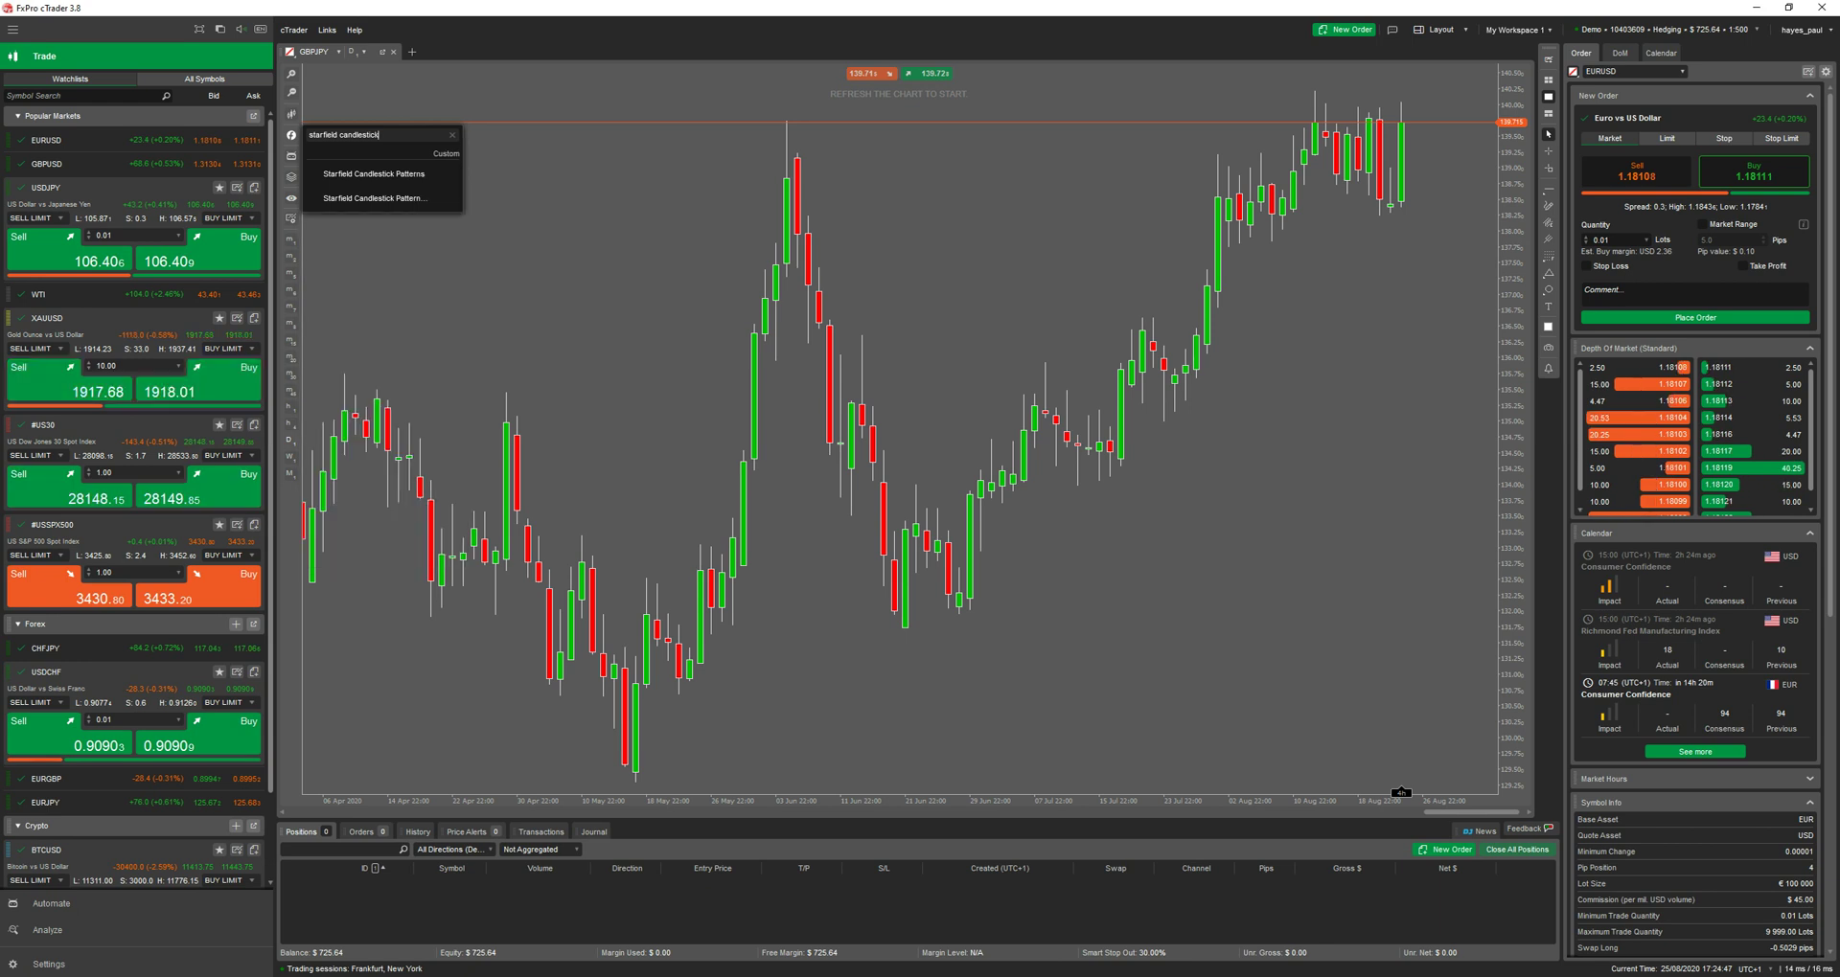
left_click(370, 197)
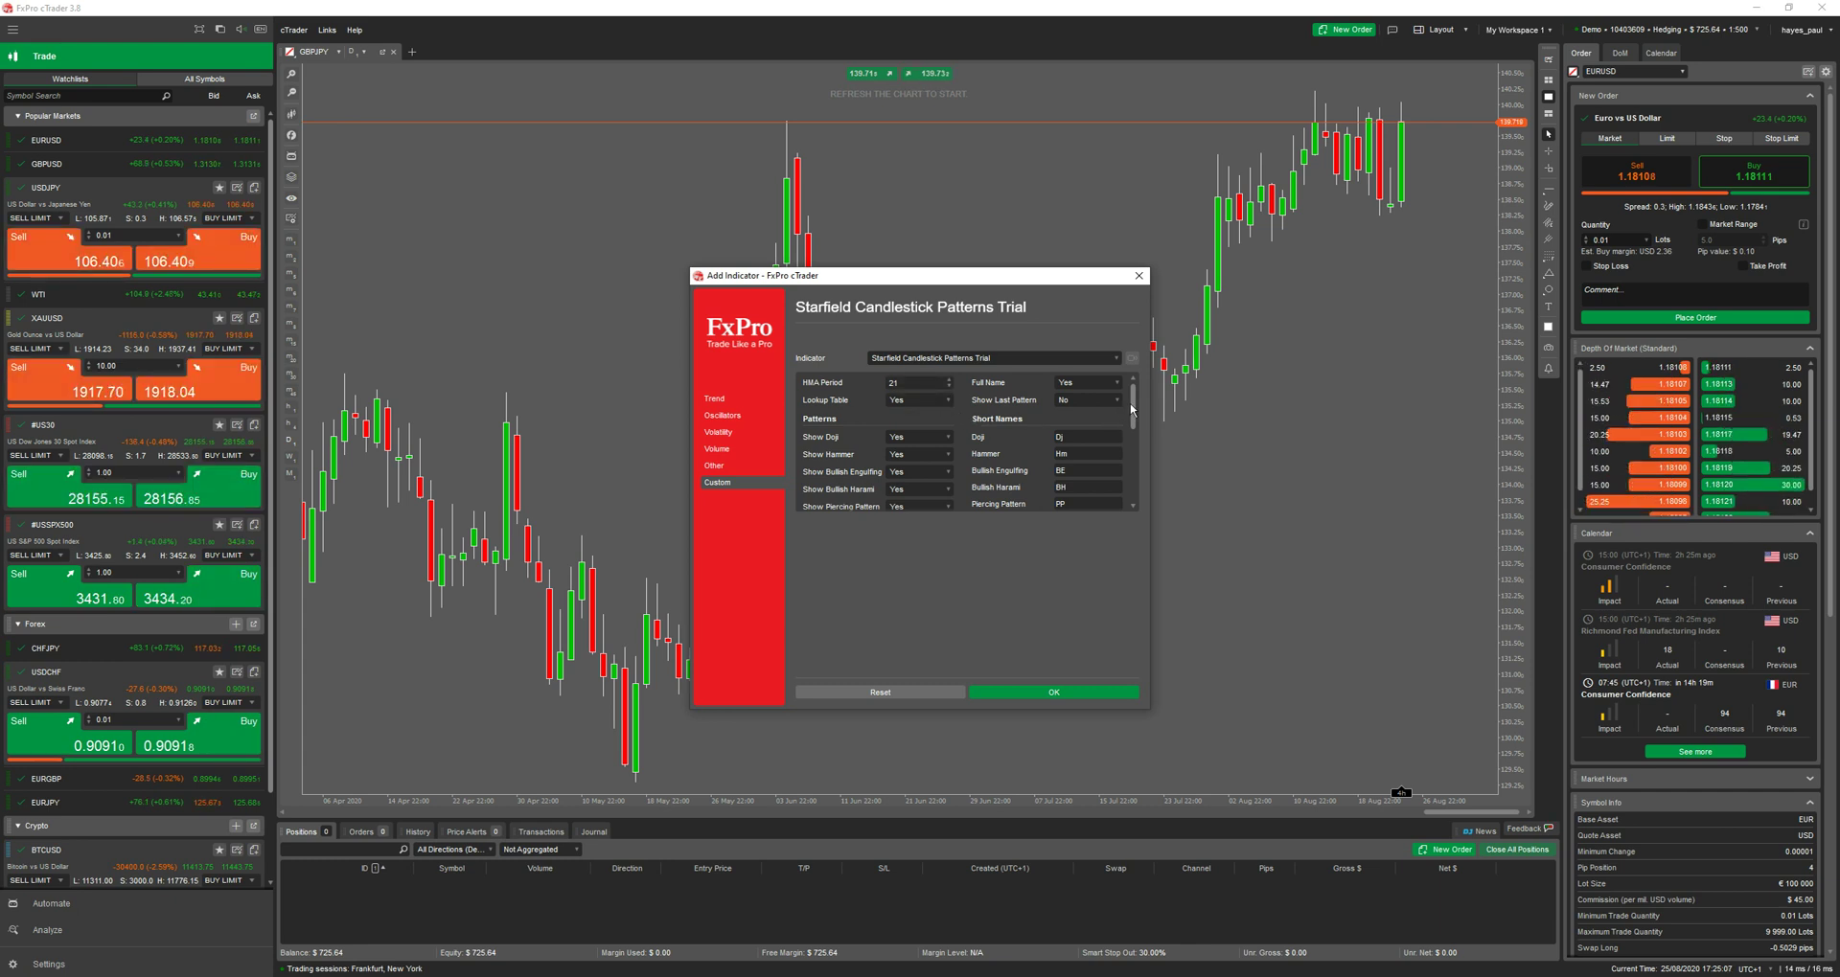
Review the indicator's pattern parameters and set Full Name to Yes.
scroll(1136, 412, "down", 1)
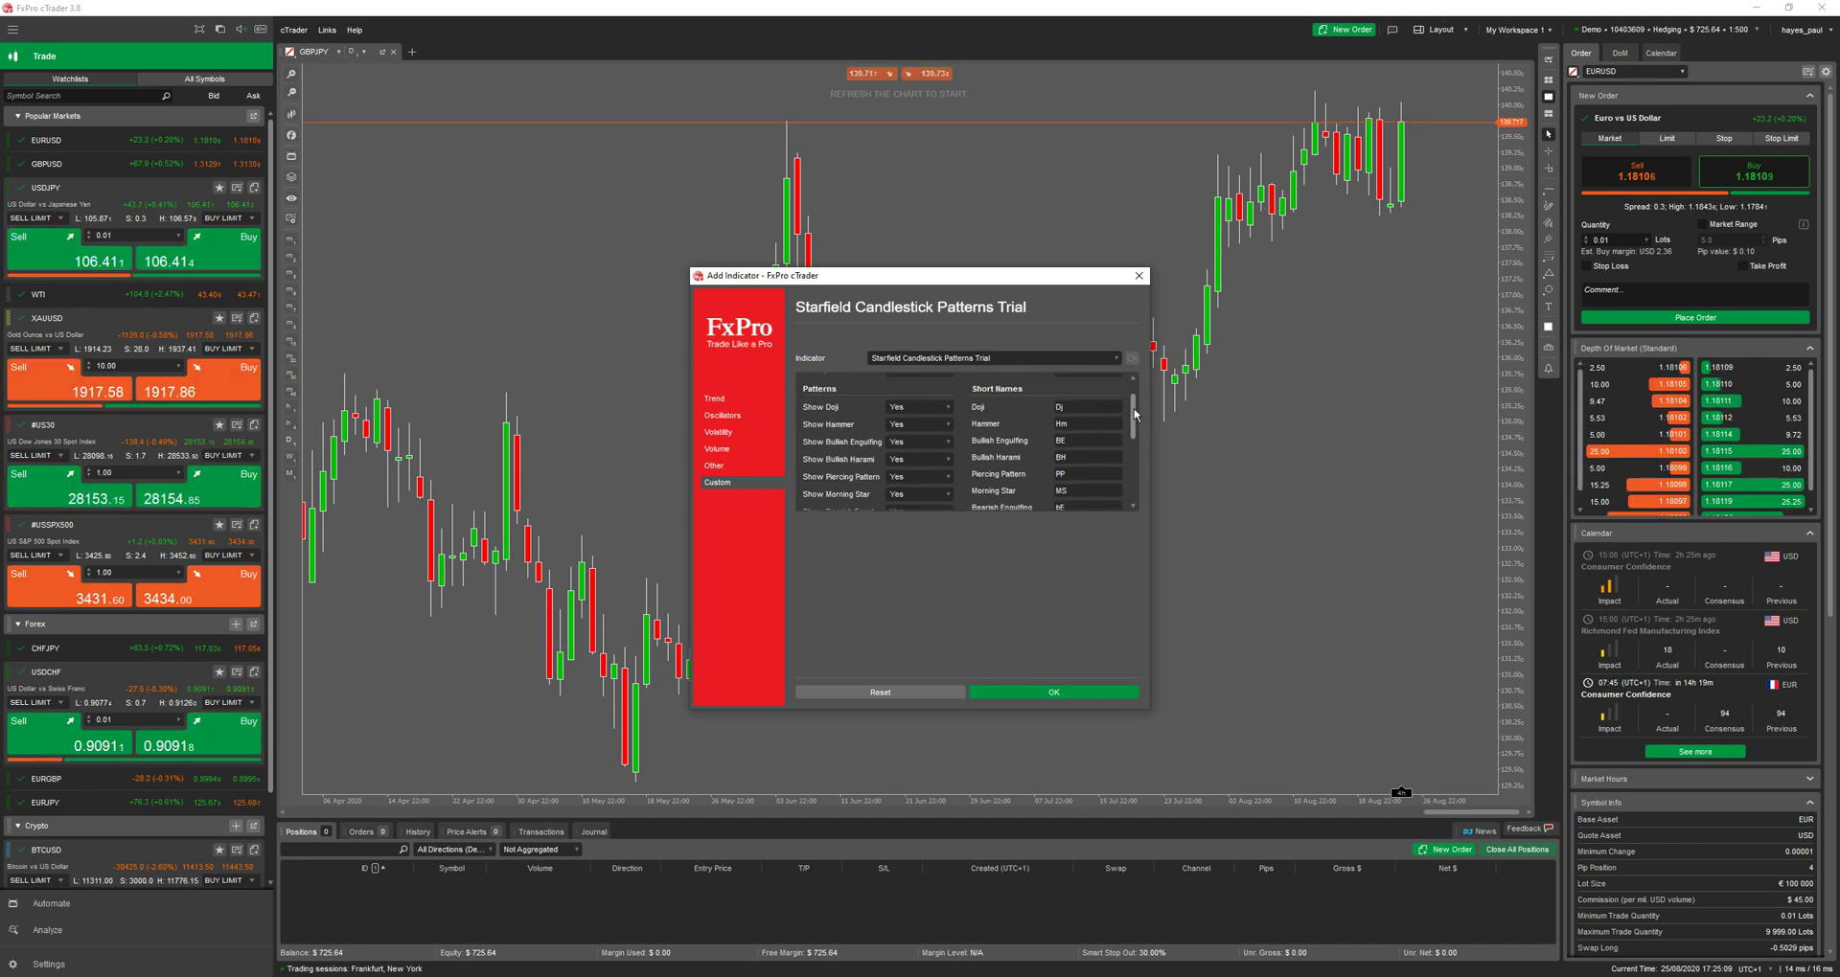
mouse_move(1135, 412)
left_mouse_down()
mouse_move(1137, 450)
mouse_move(1127, 380)
left_mouse_up()
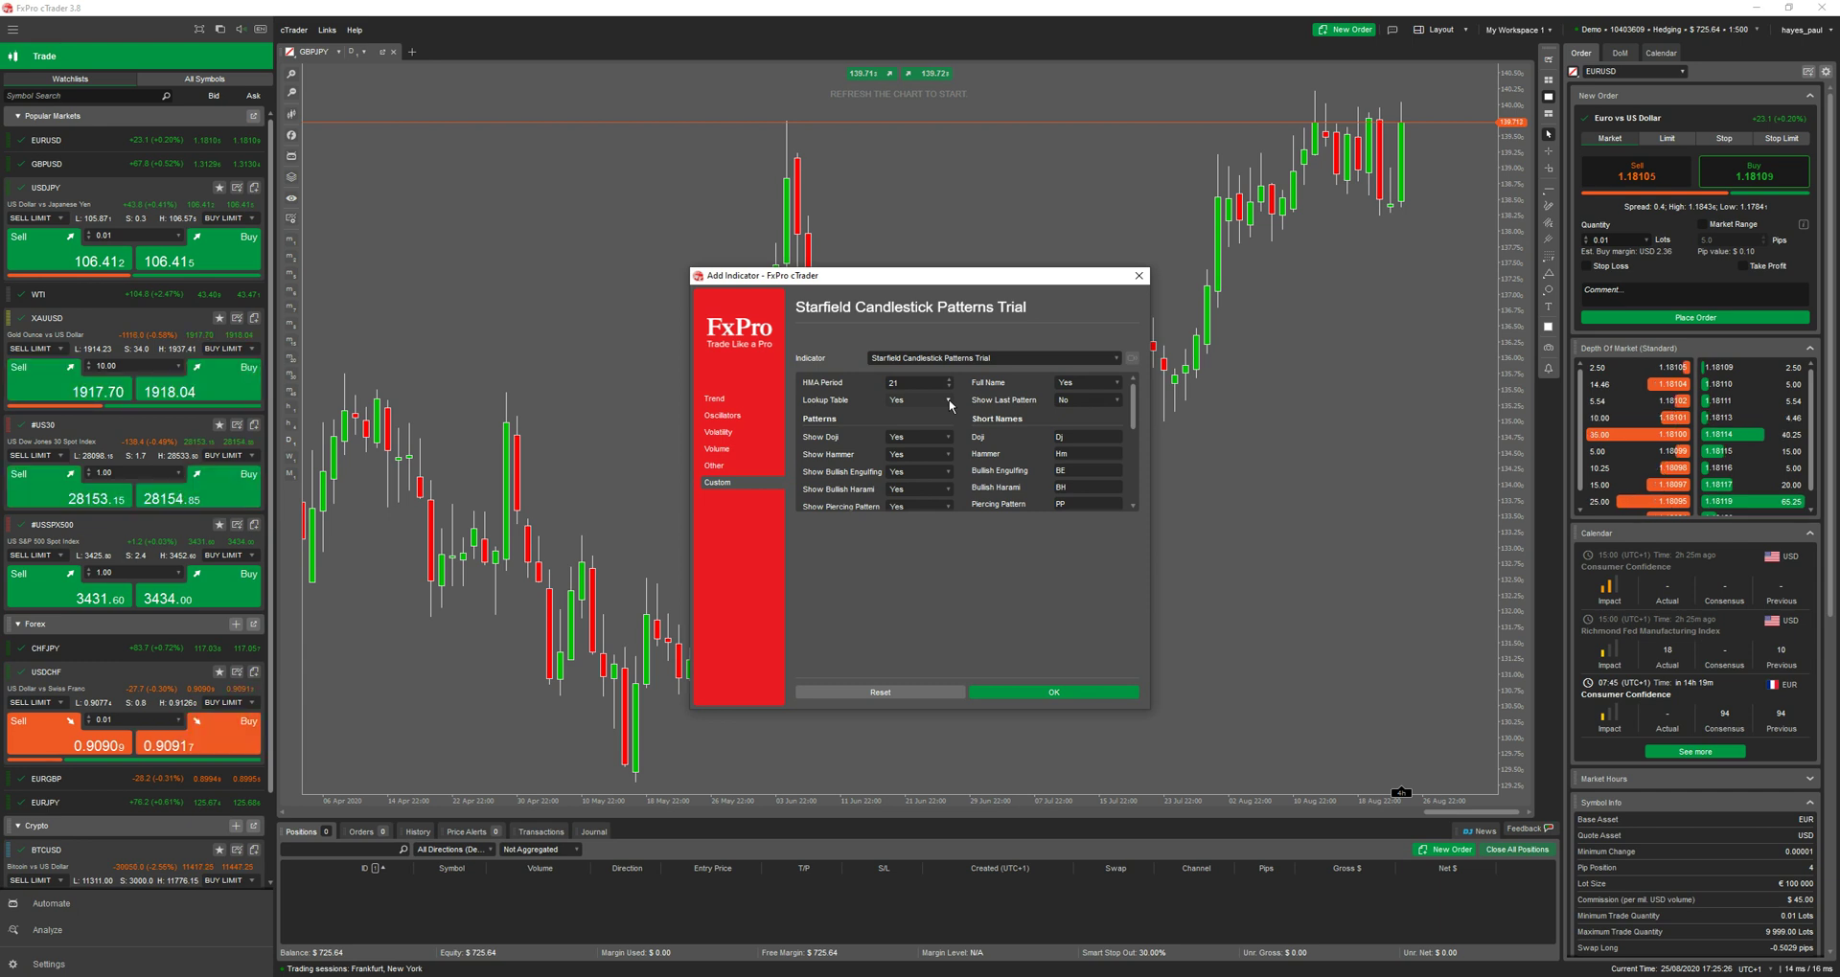
scroll(1136, 412, "down", 1)
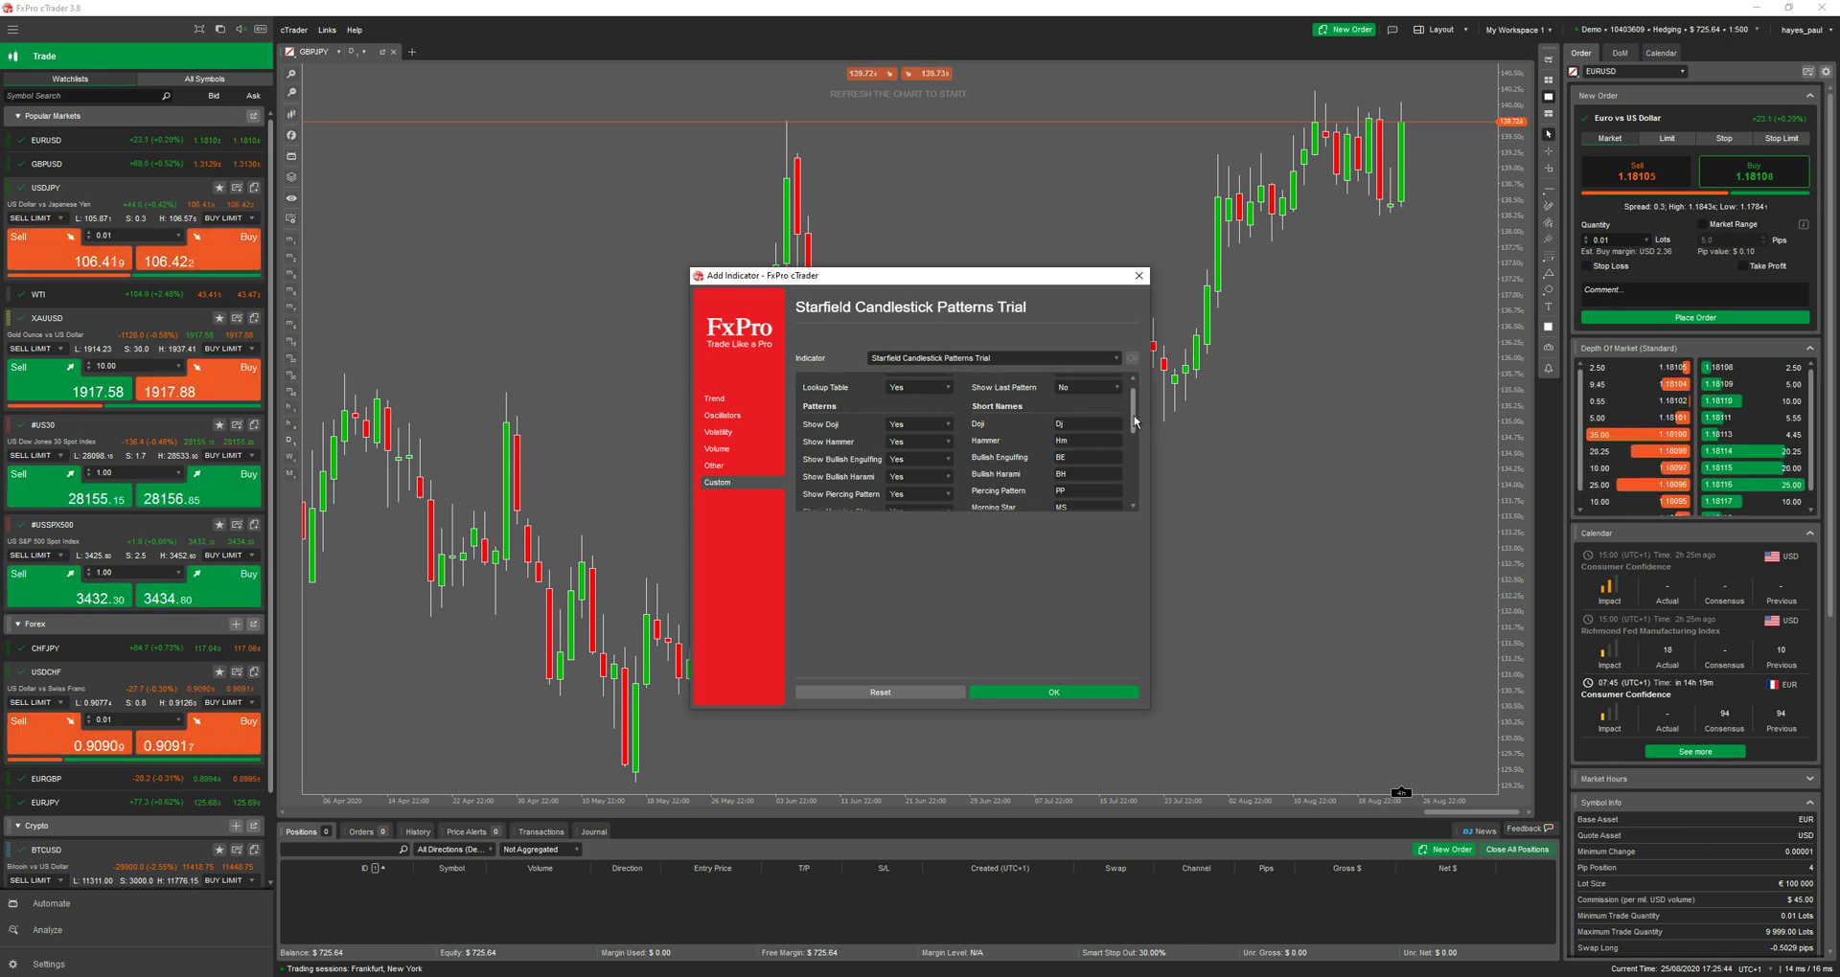
left_click_drag(1135, 421, 1131, 404)
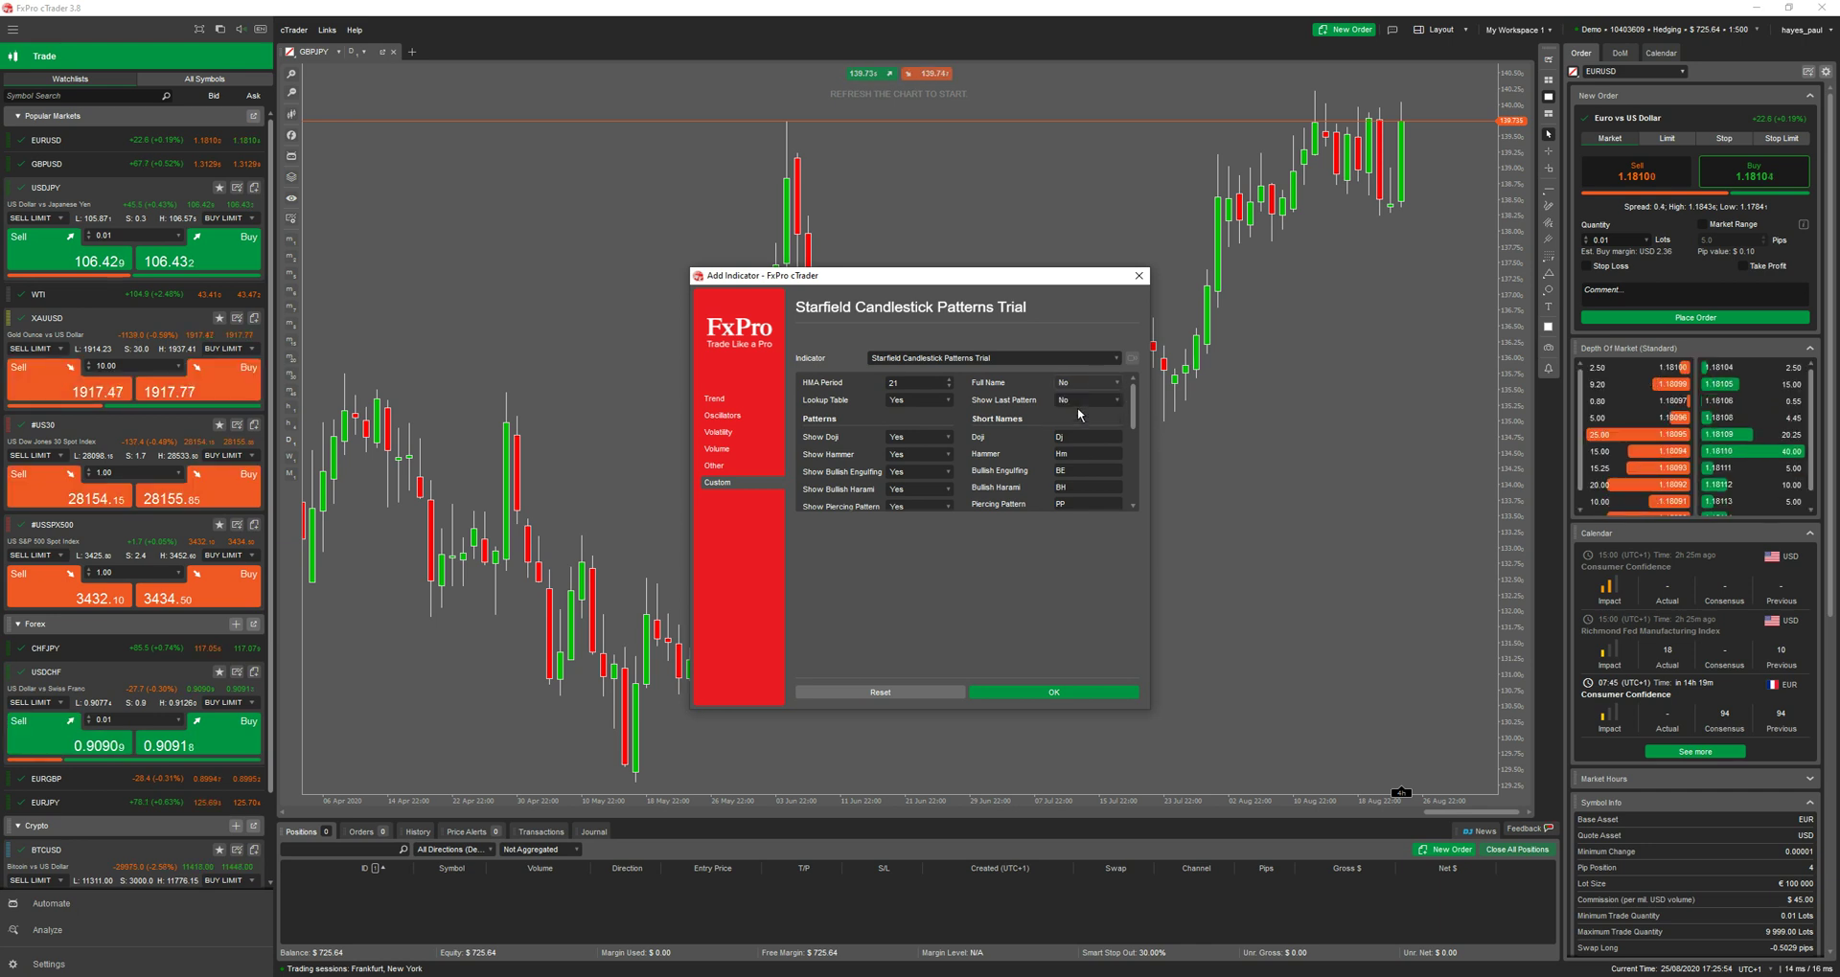
left_click(1076, 384)
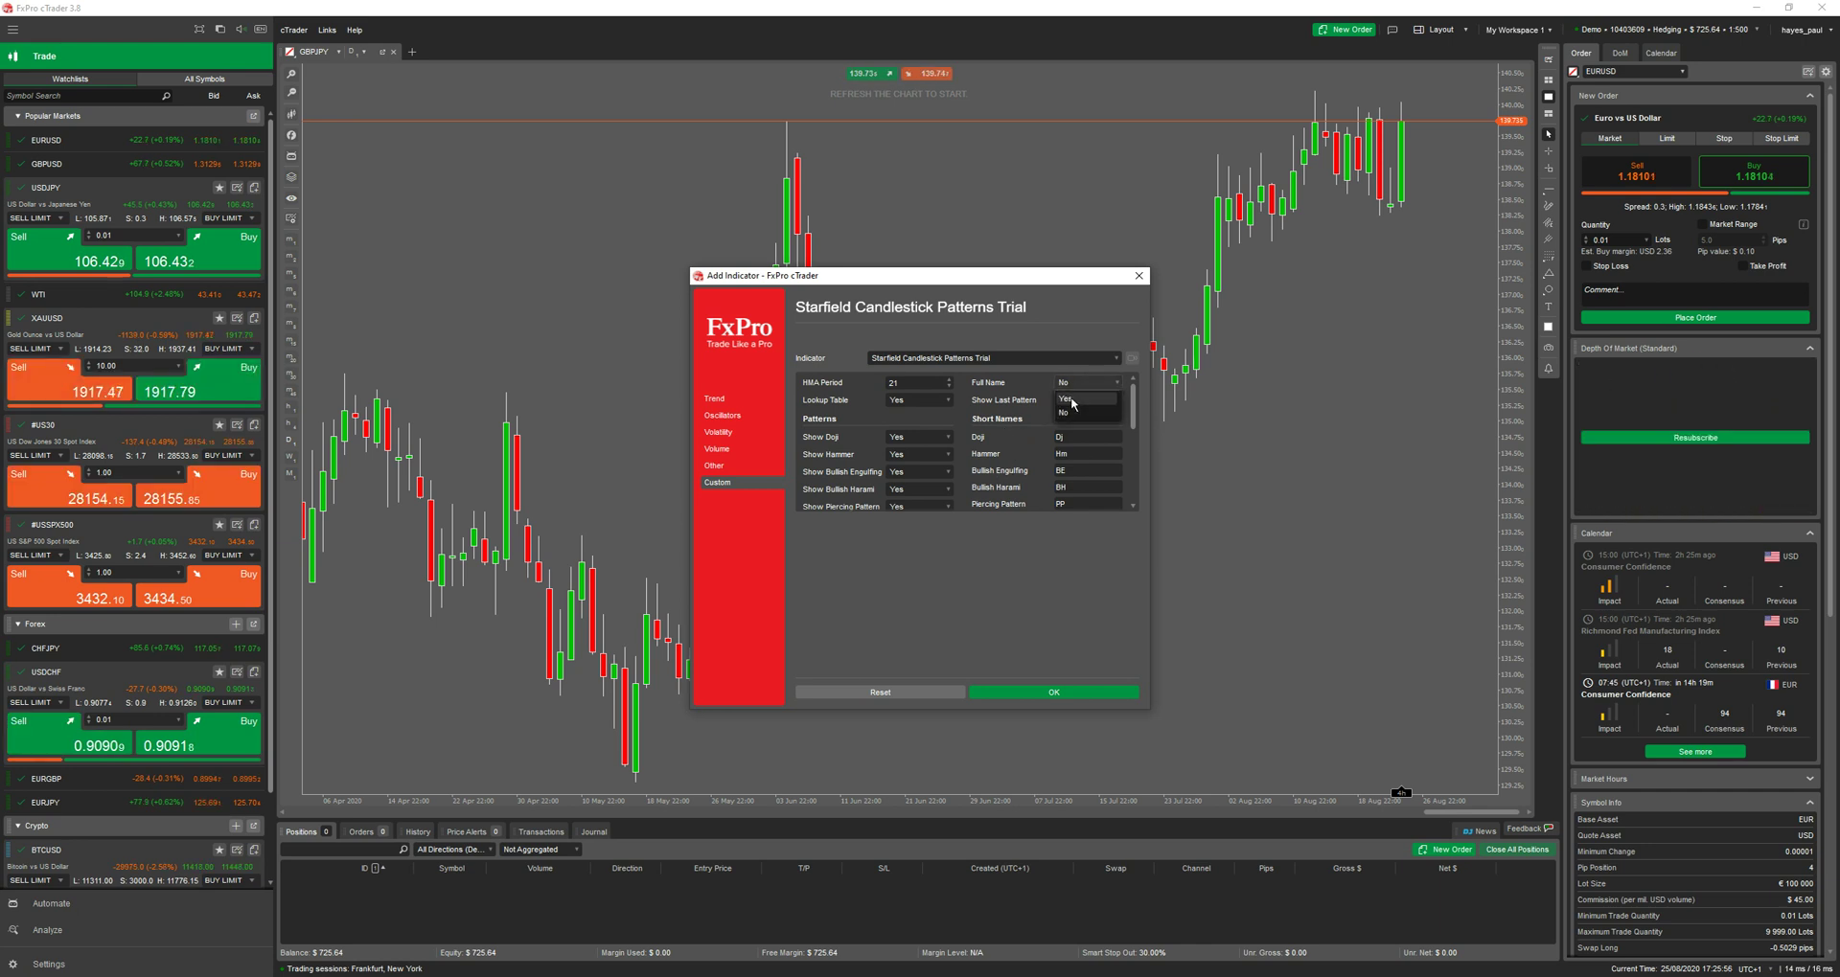
left_click(1071, 396)
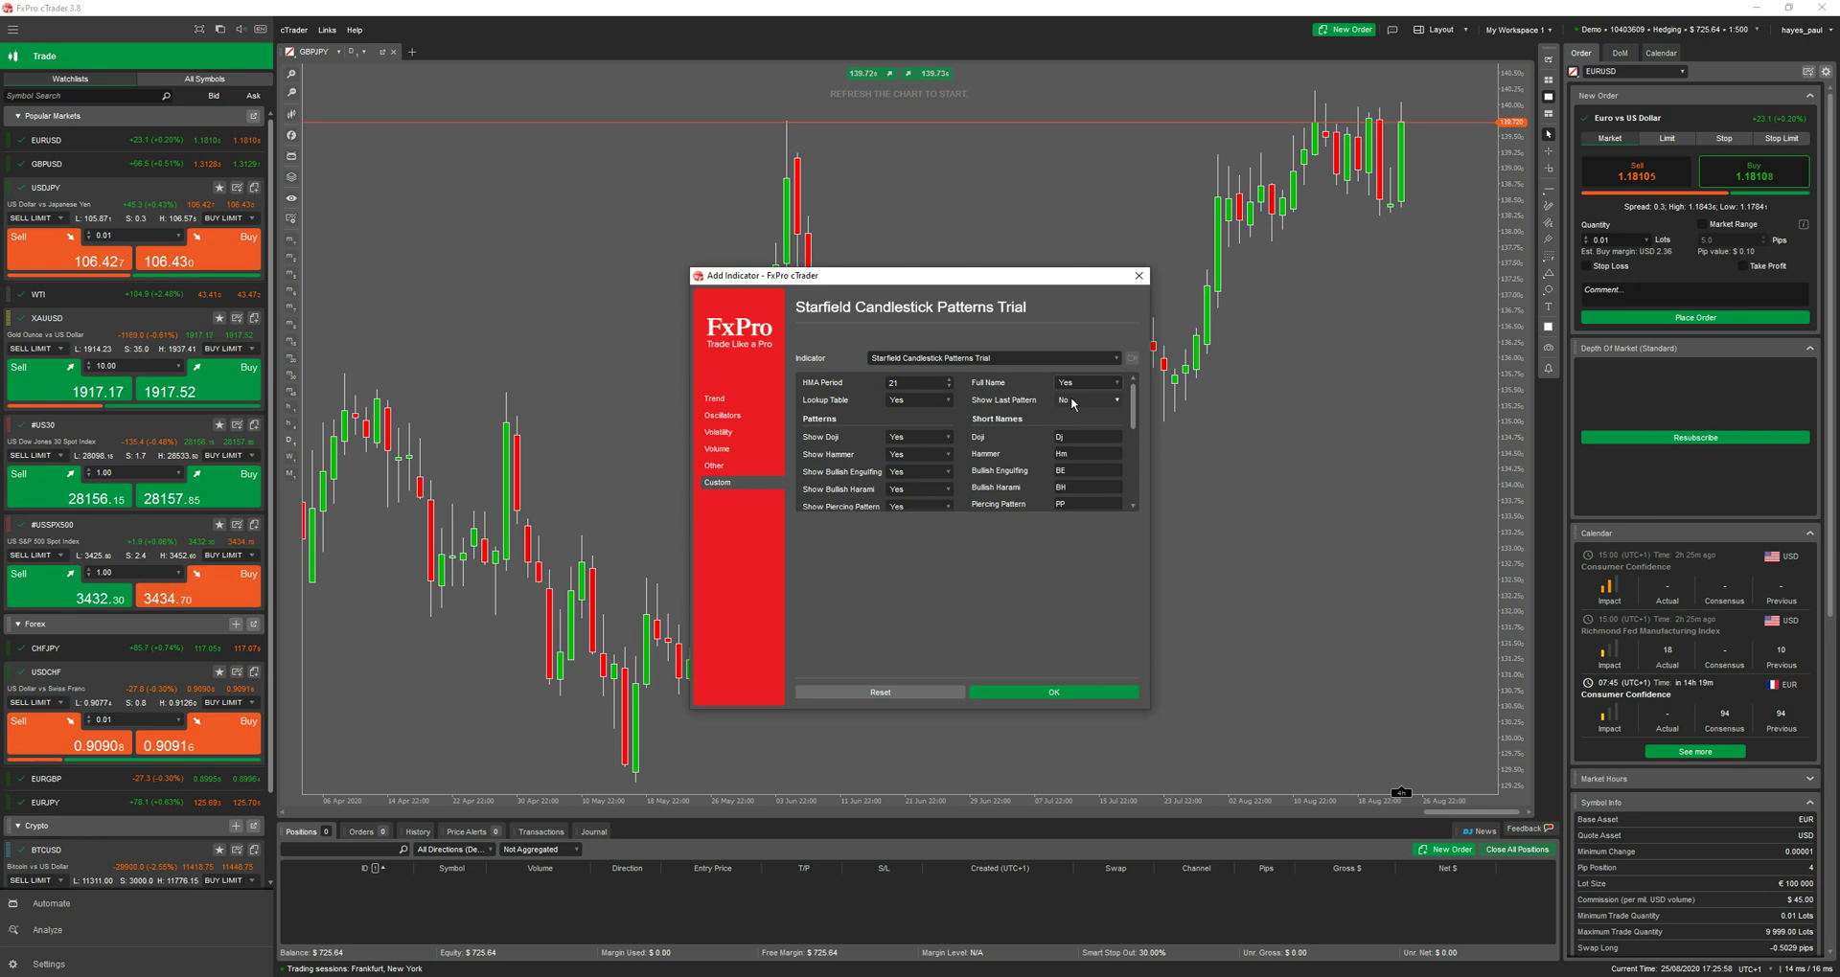
left_click(1072, 399)
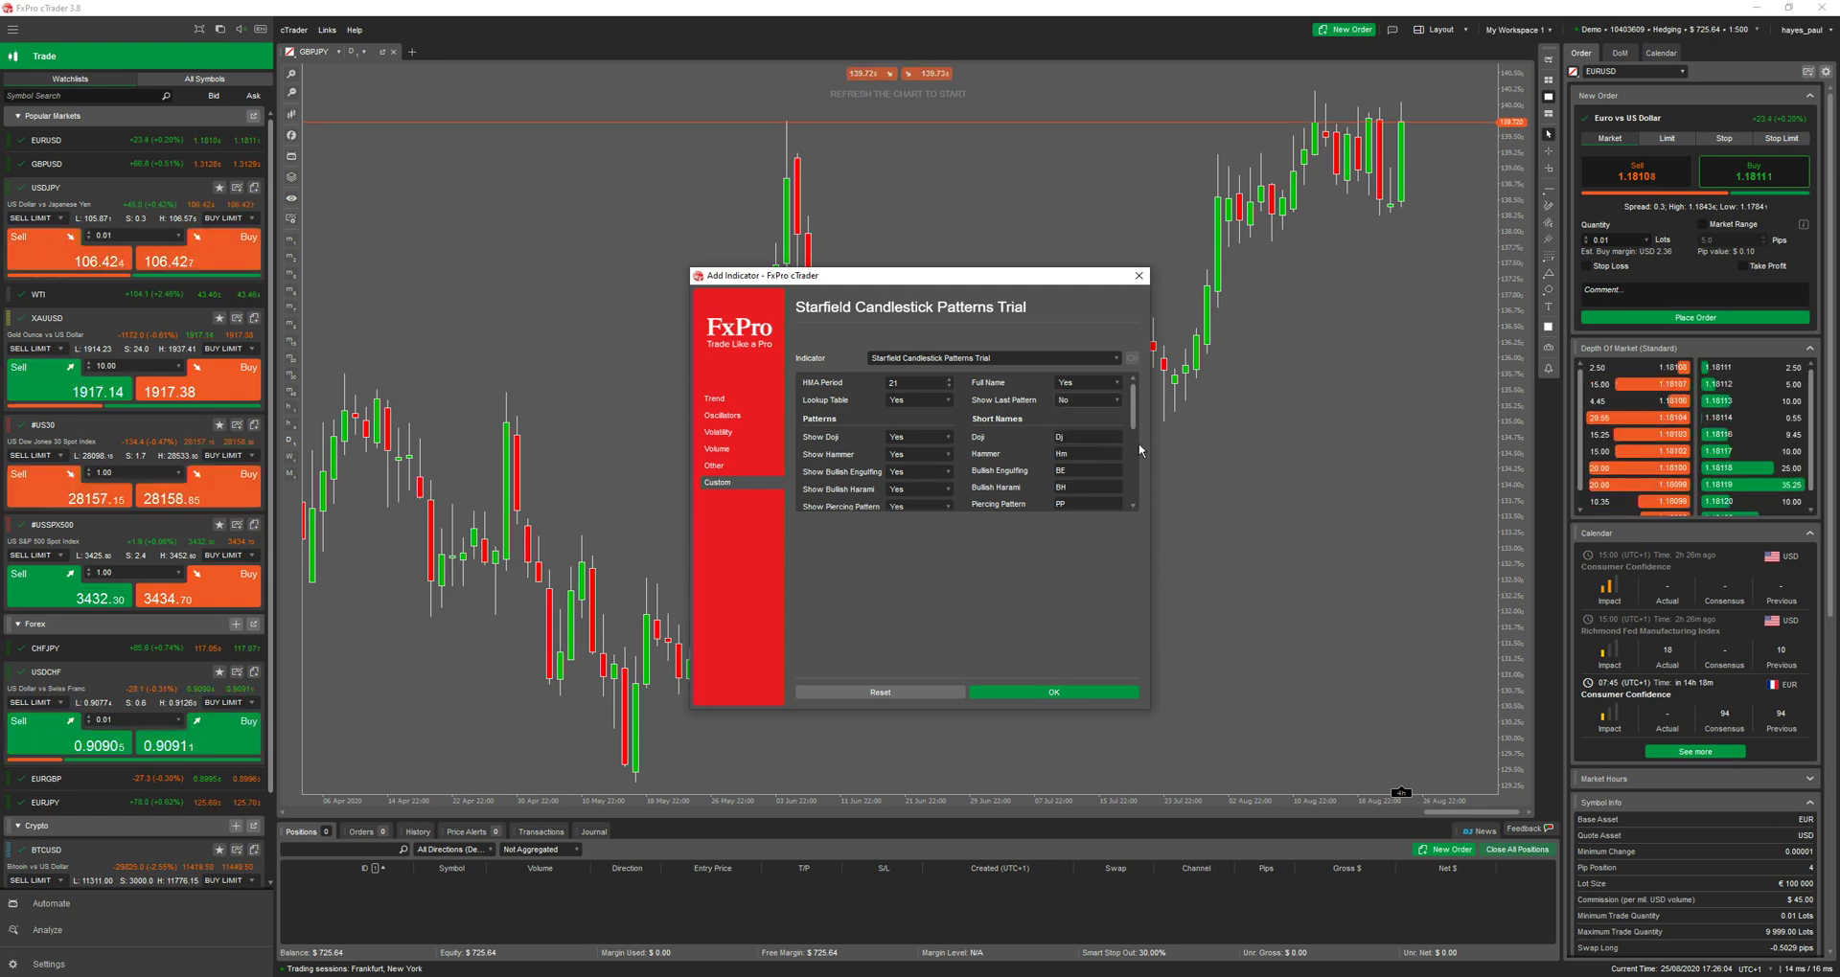
Review the Telegram and email notification parameters and add the indicator to the GBPJPY chart.
scroll(1137, 431, "down", 1)
left_click_drag(1136, 431, 1140, 501)
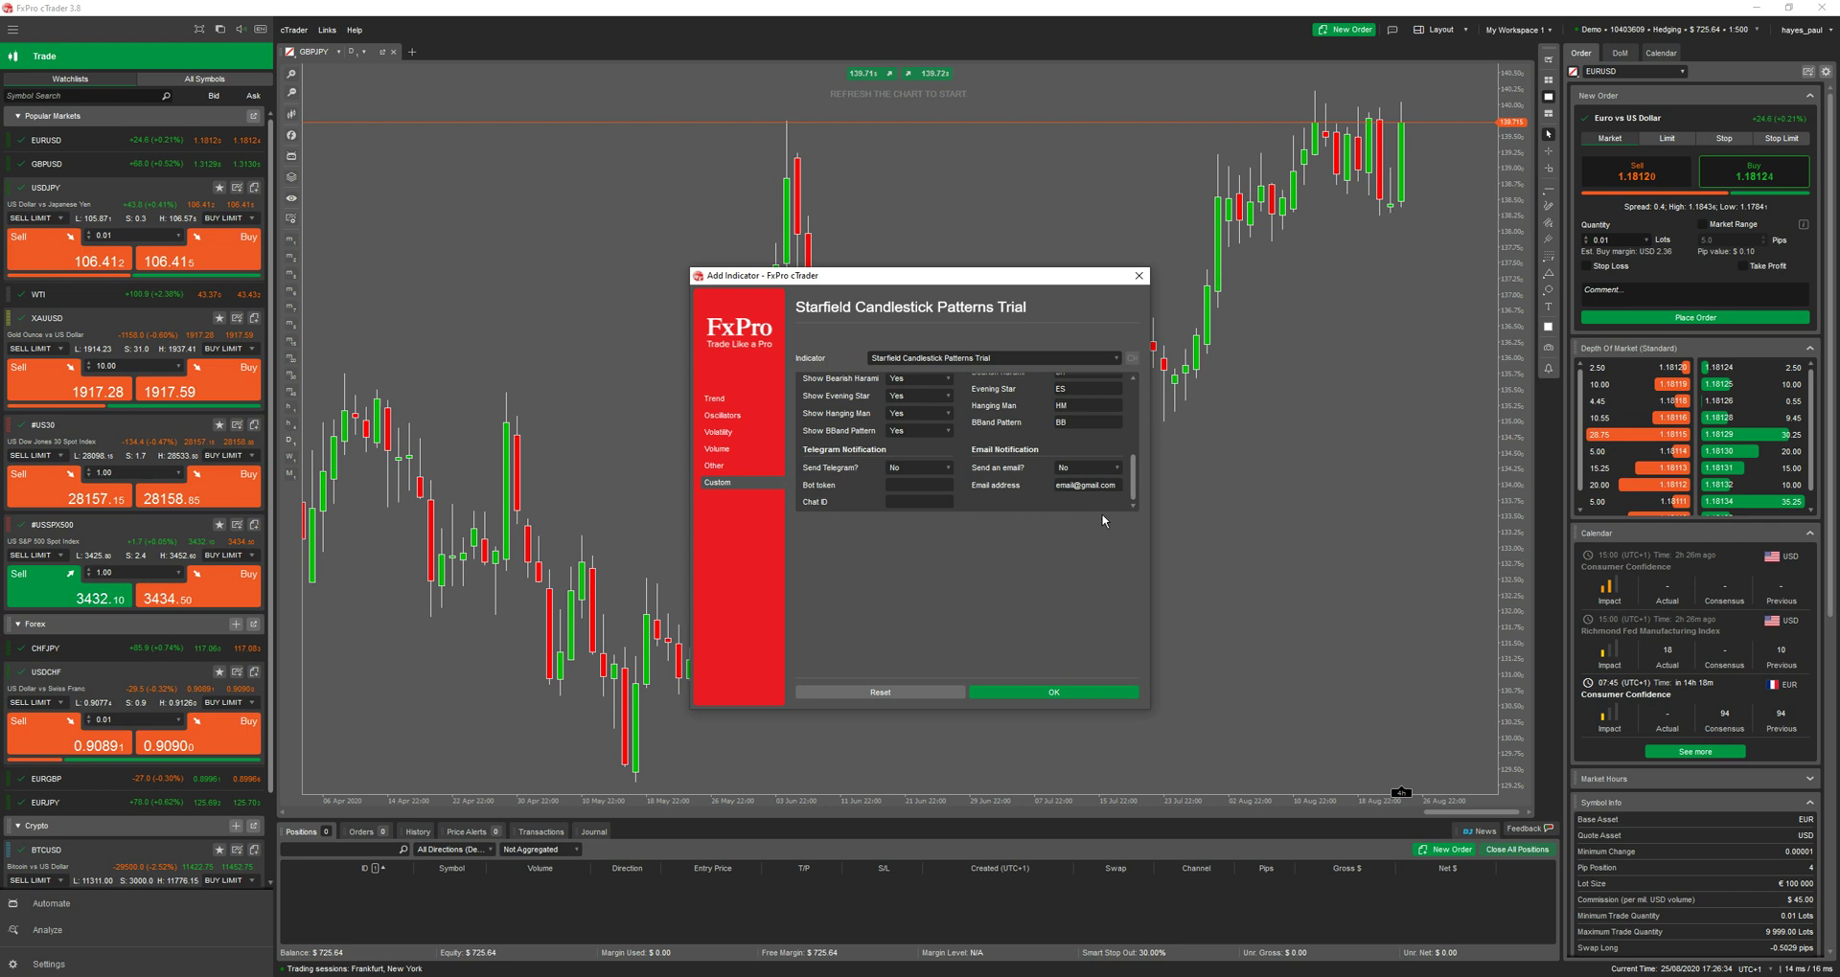
scroll(1125, 378, "up", 5)
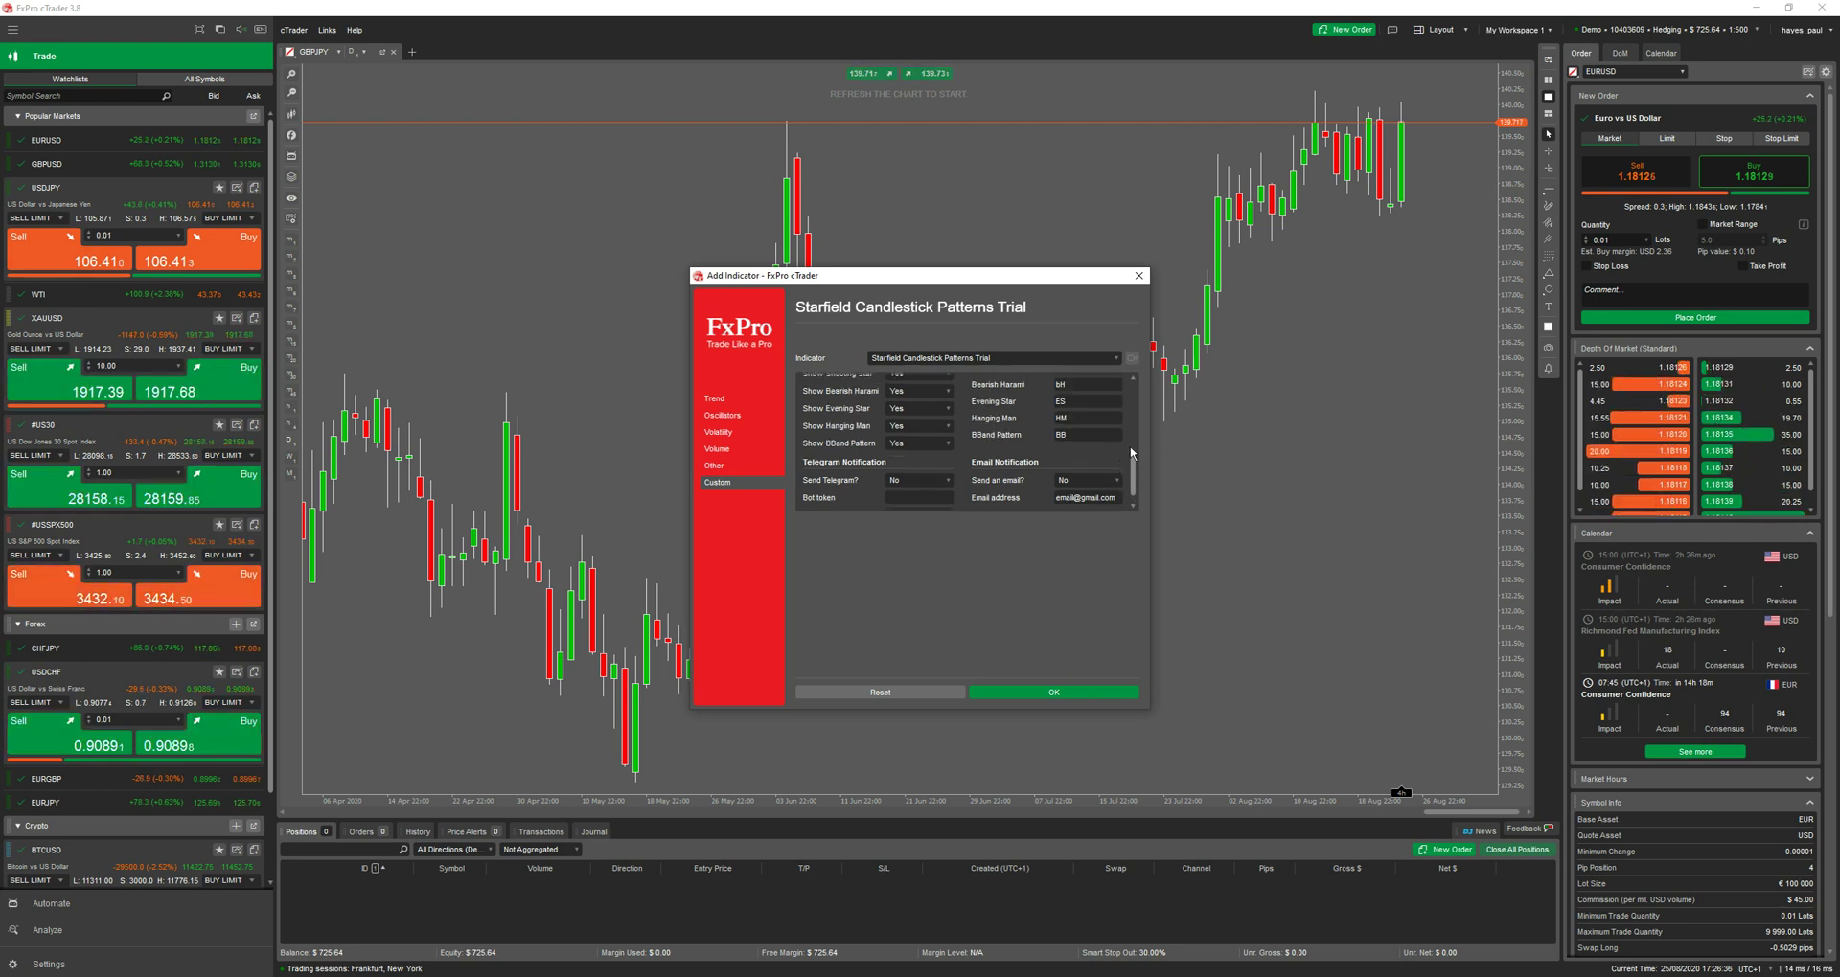
left_click(1016, 690)
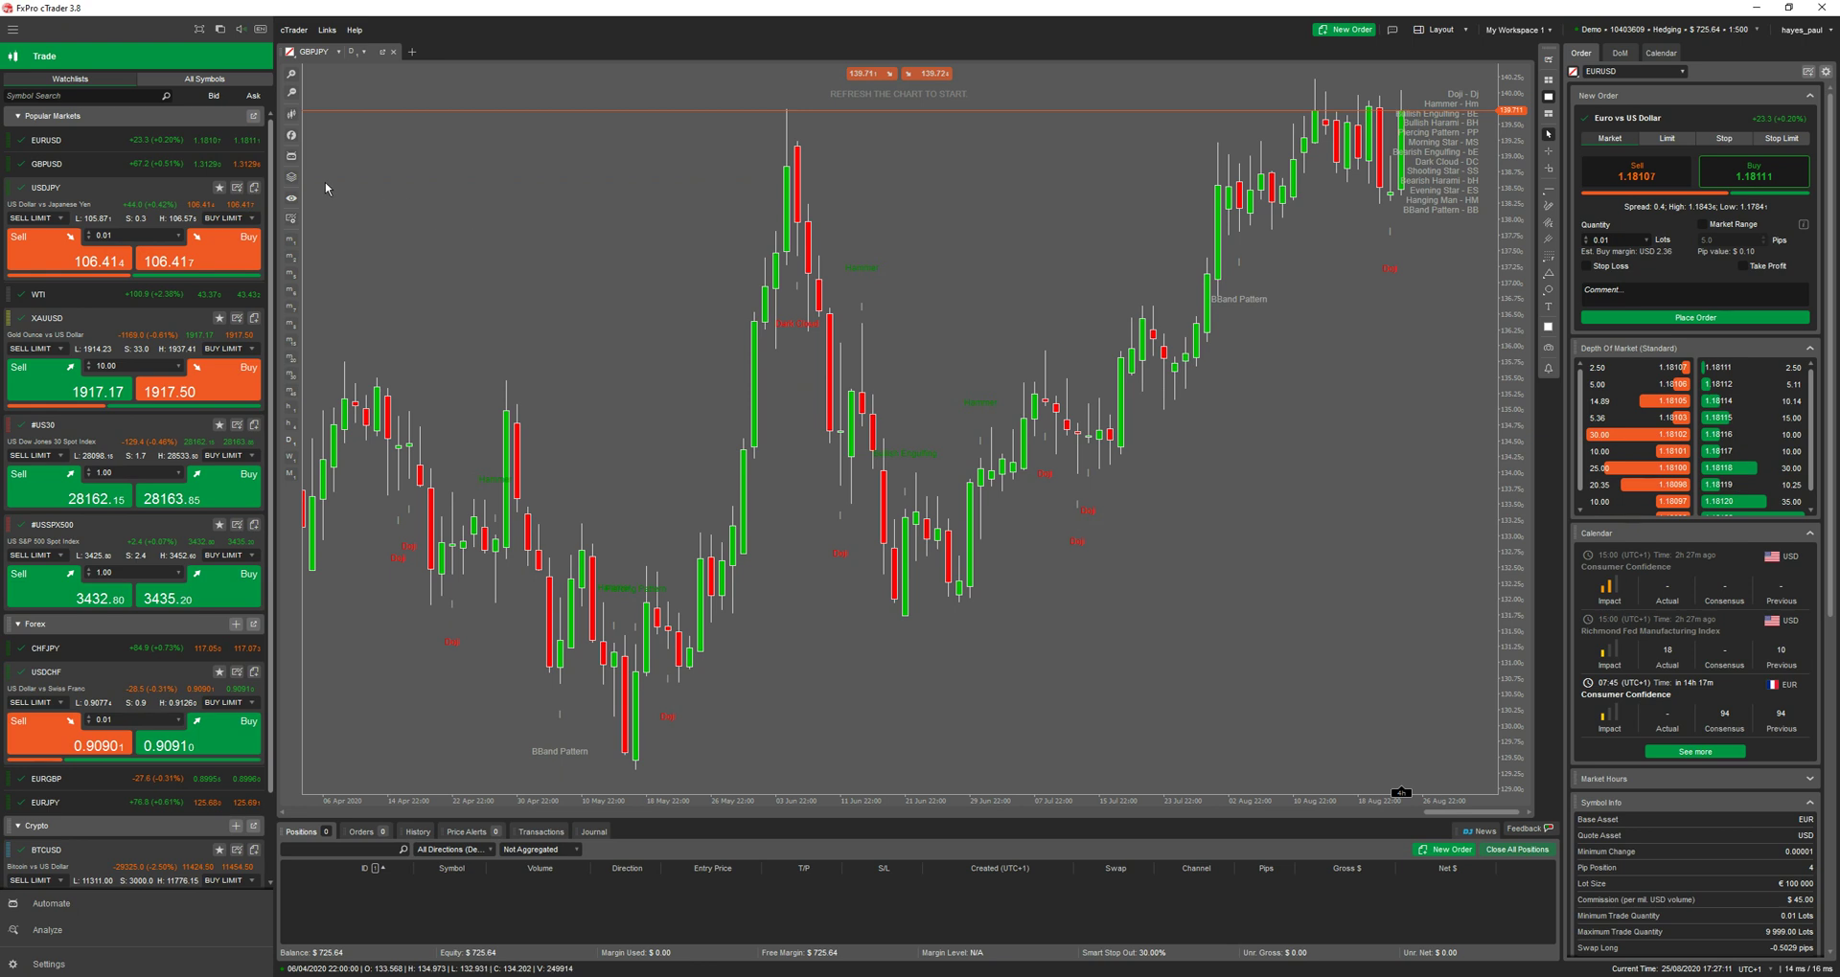
Remove every Starfield Candlestick Patterns Trial instance from the GBPJPY chart using the Object Manager.
left_click(292, 180)
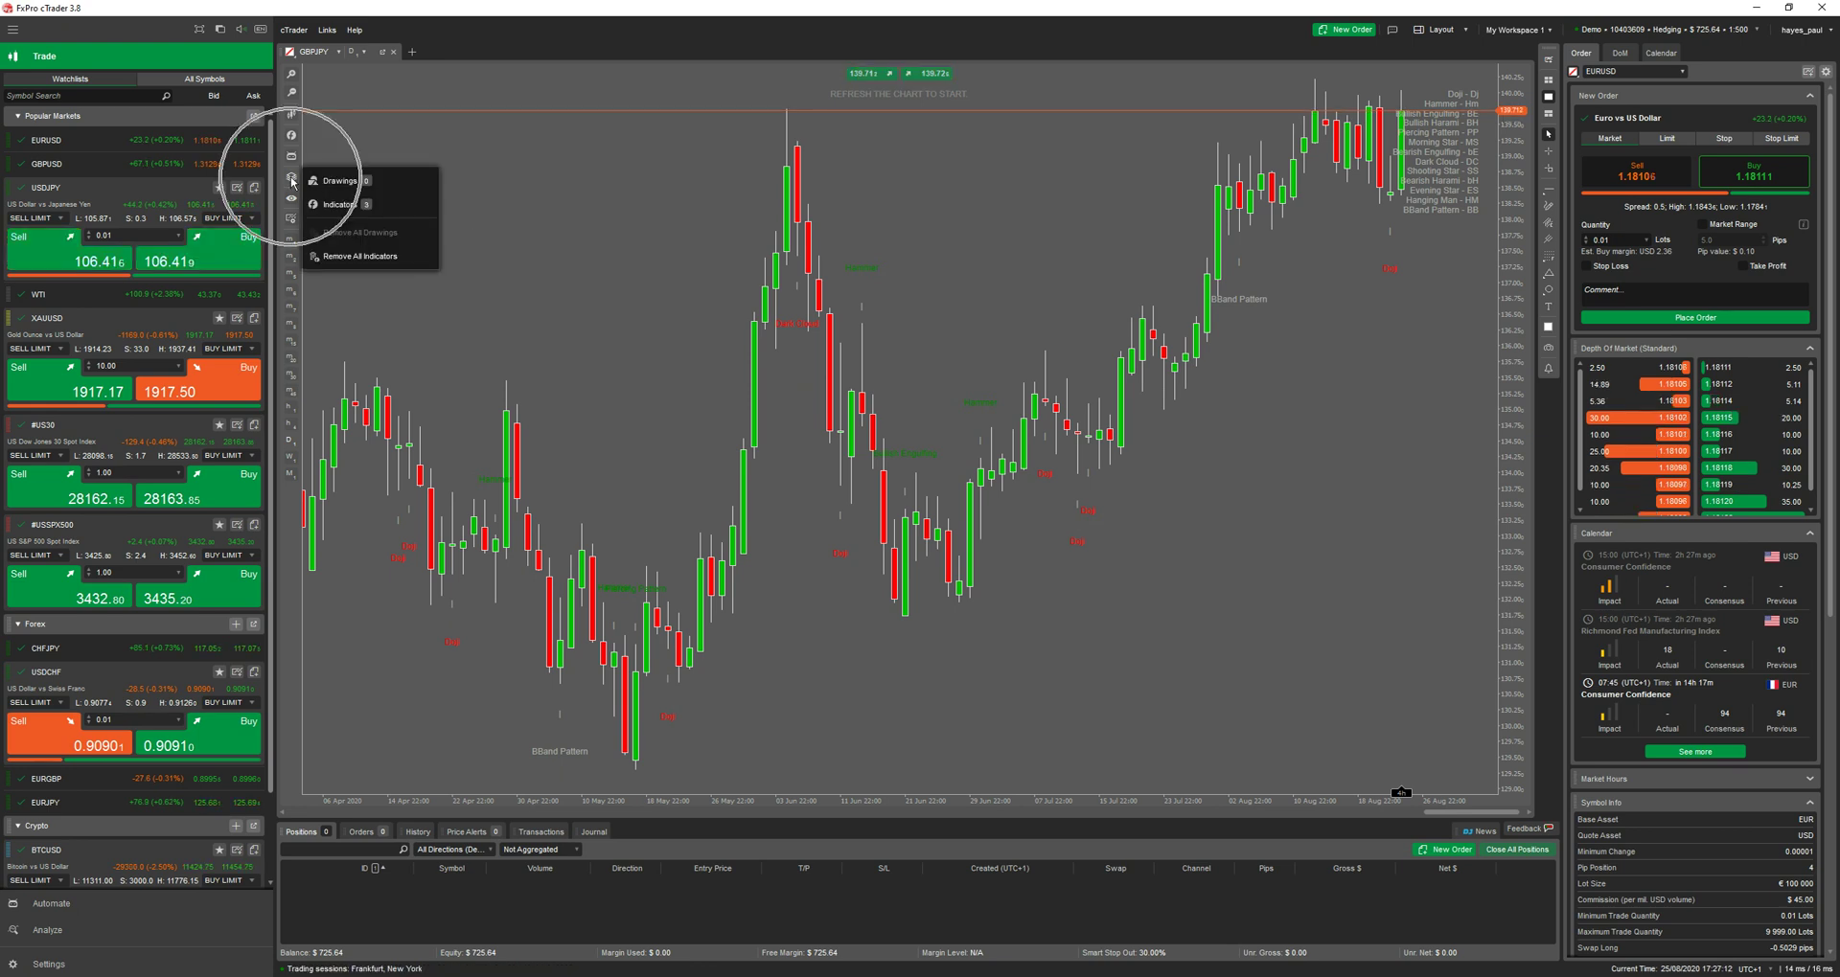
left_click(331, 204)
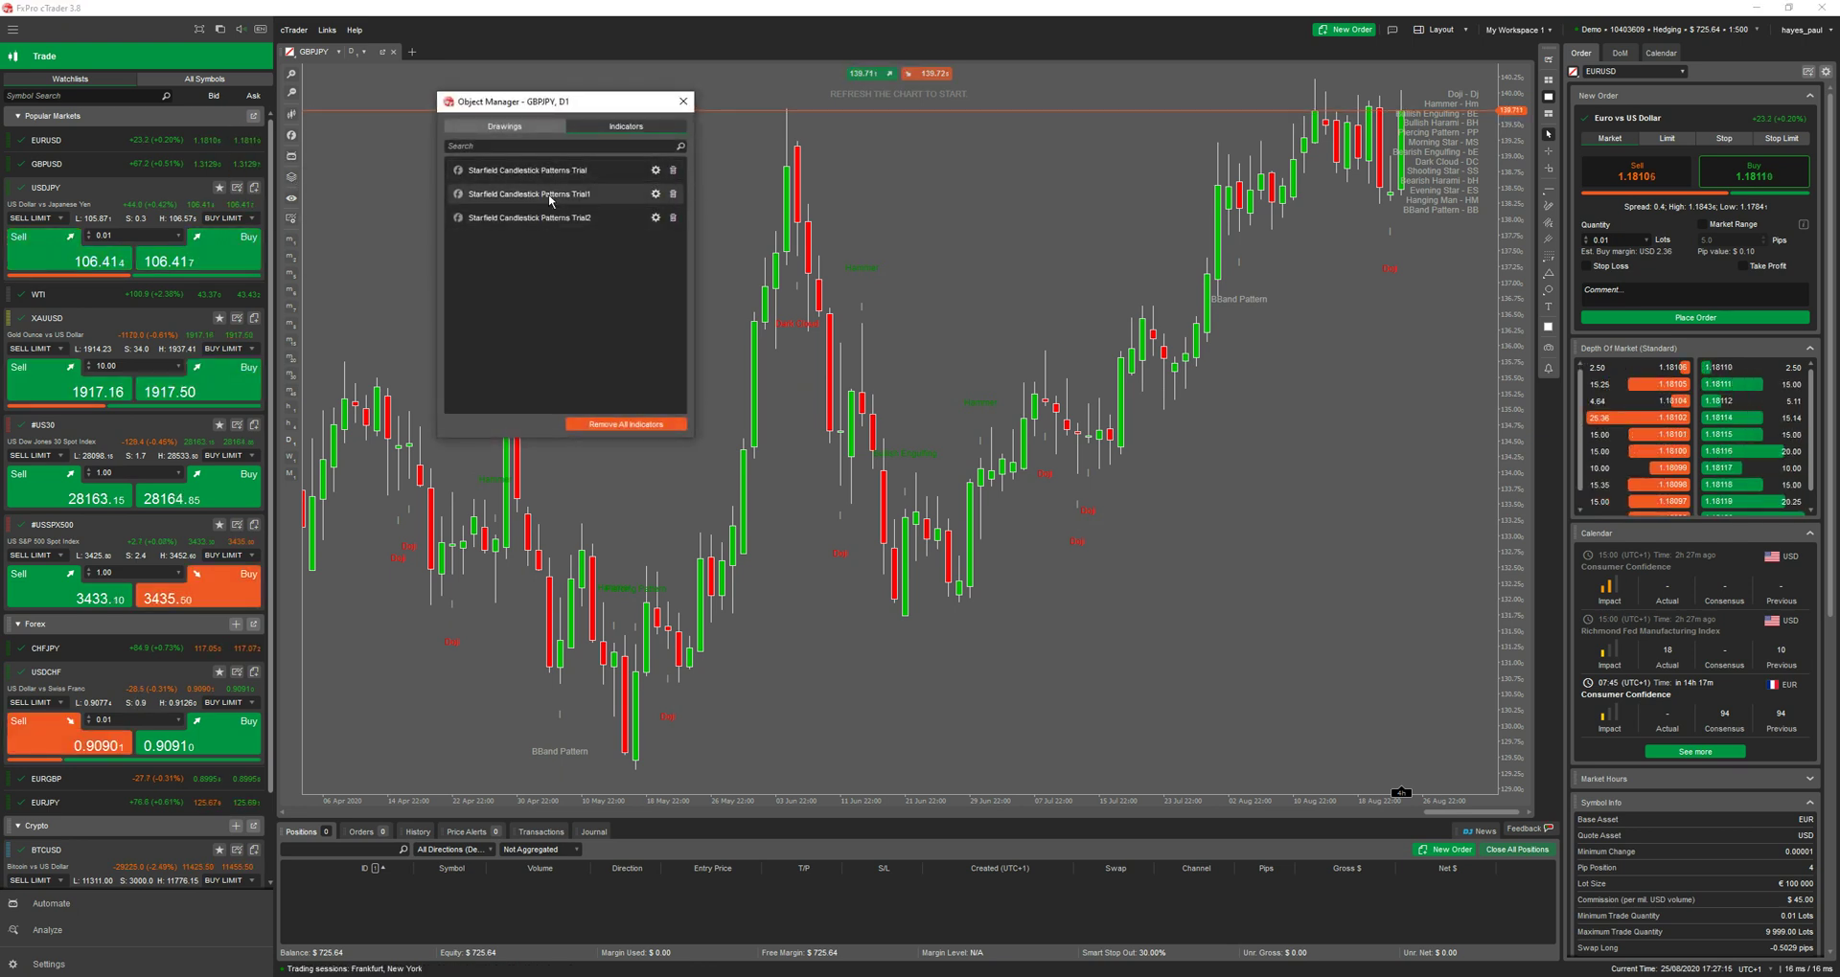
left_click(673, 218)
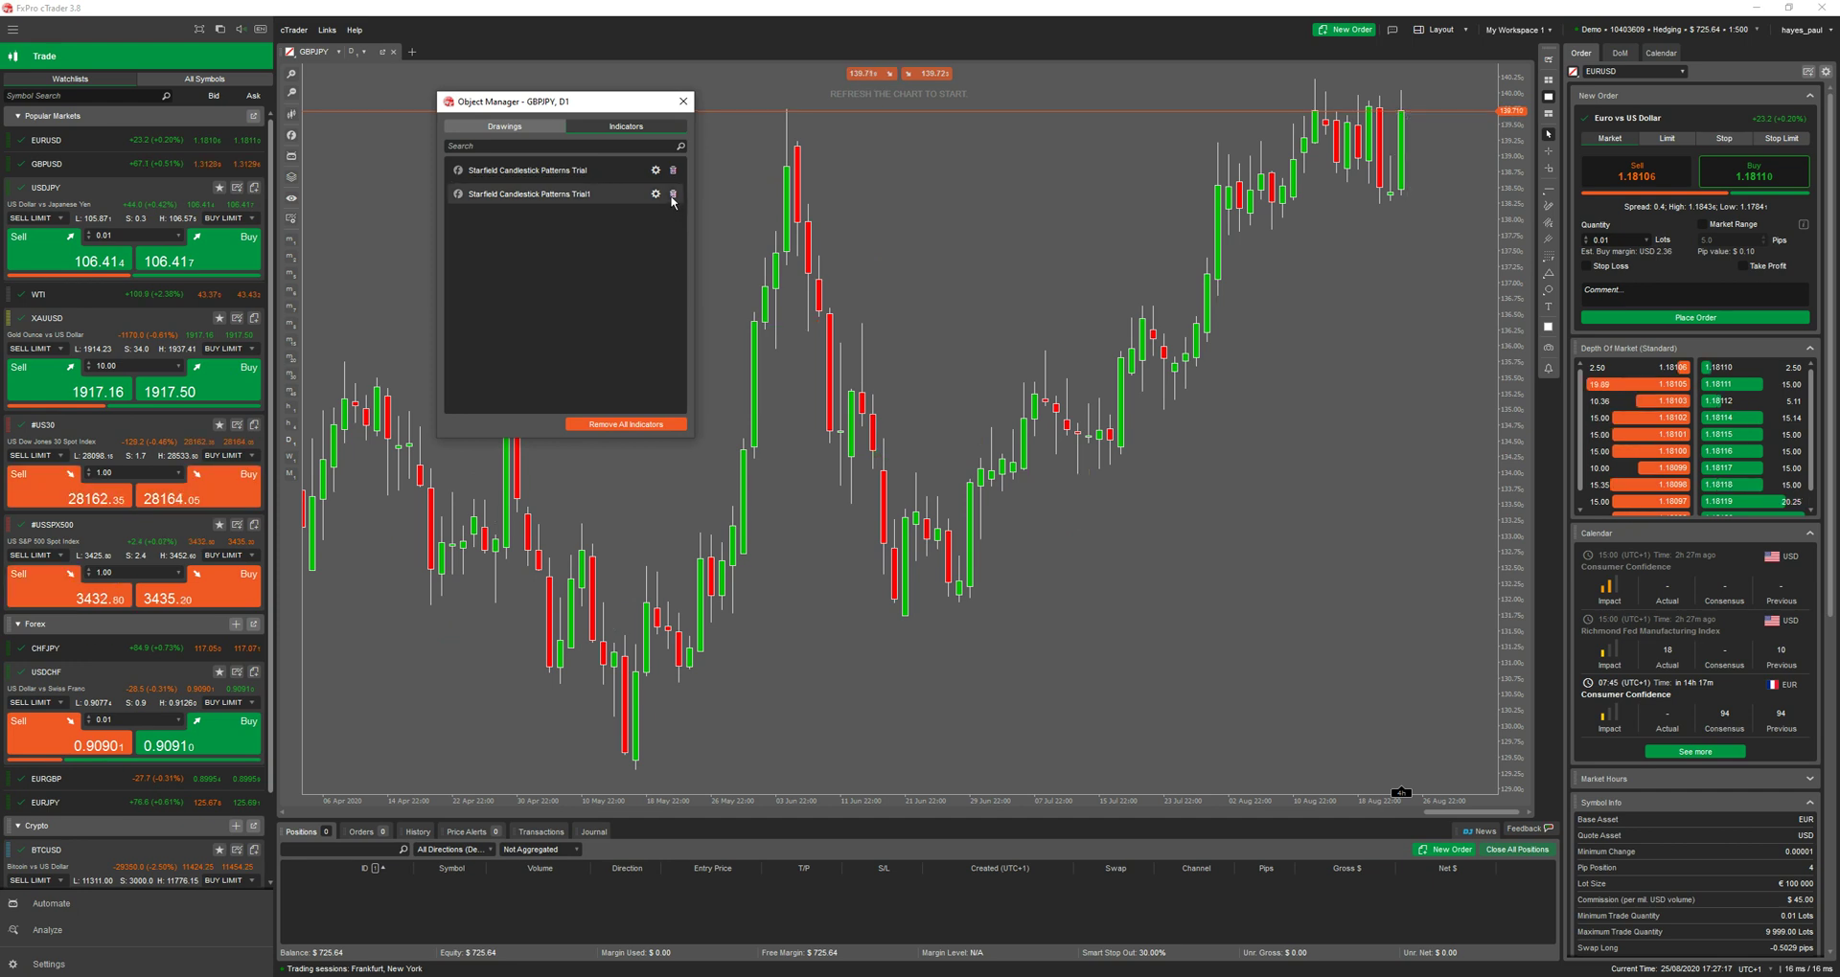
left_click(672, 195)
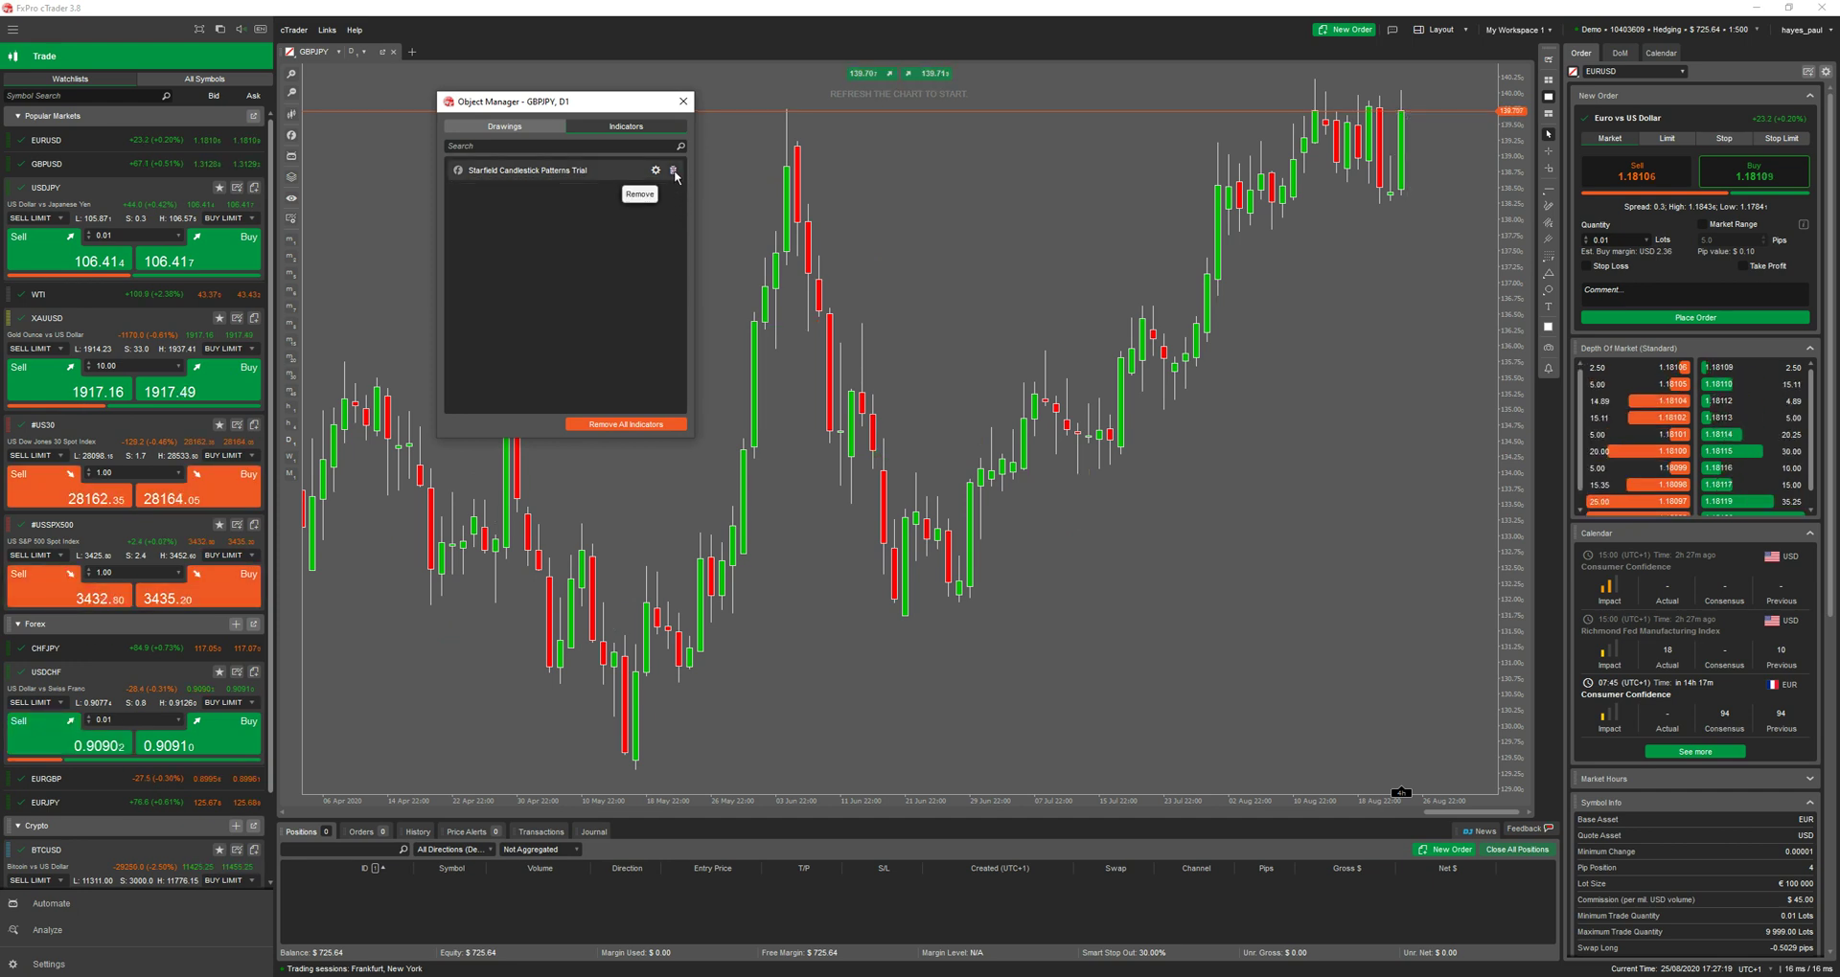
left_click(674, 172)
left_click(694, 102)
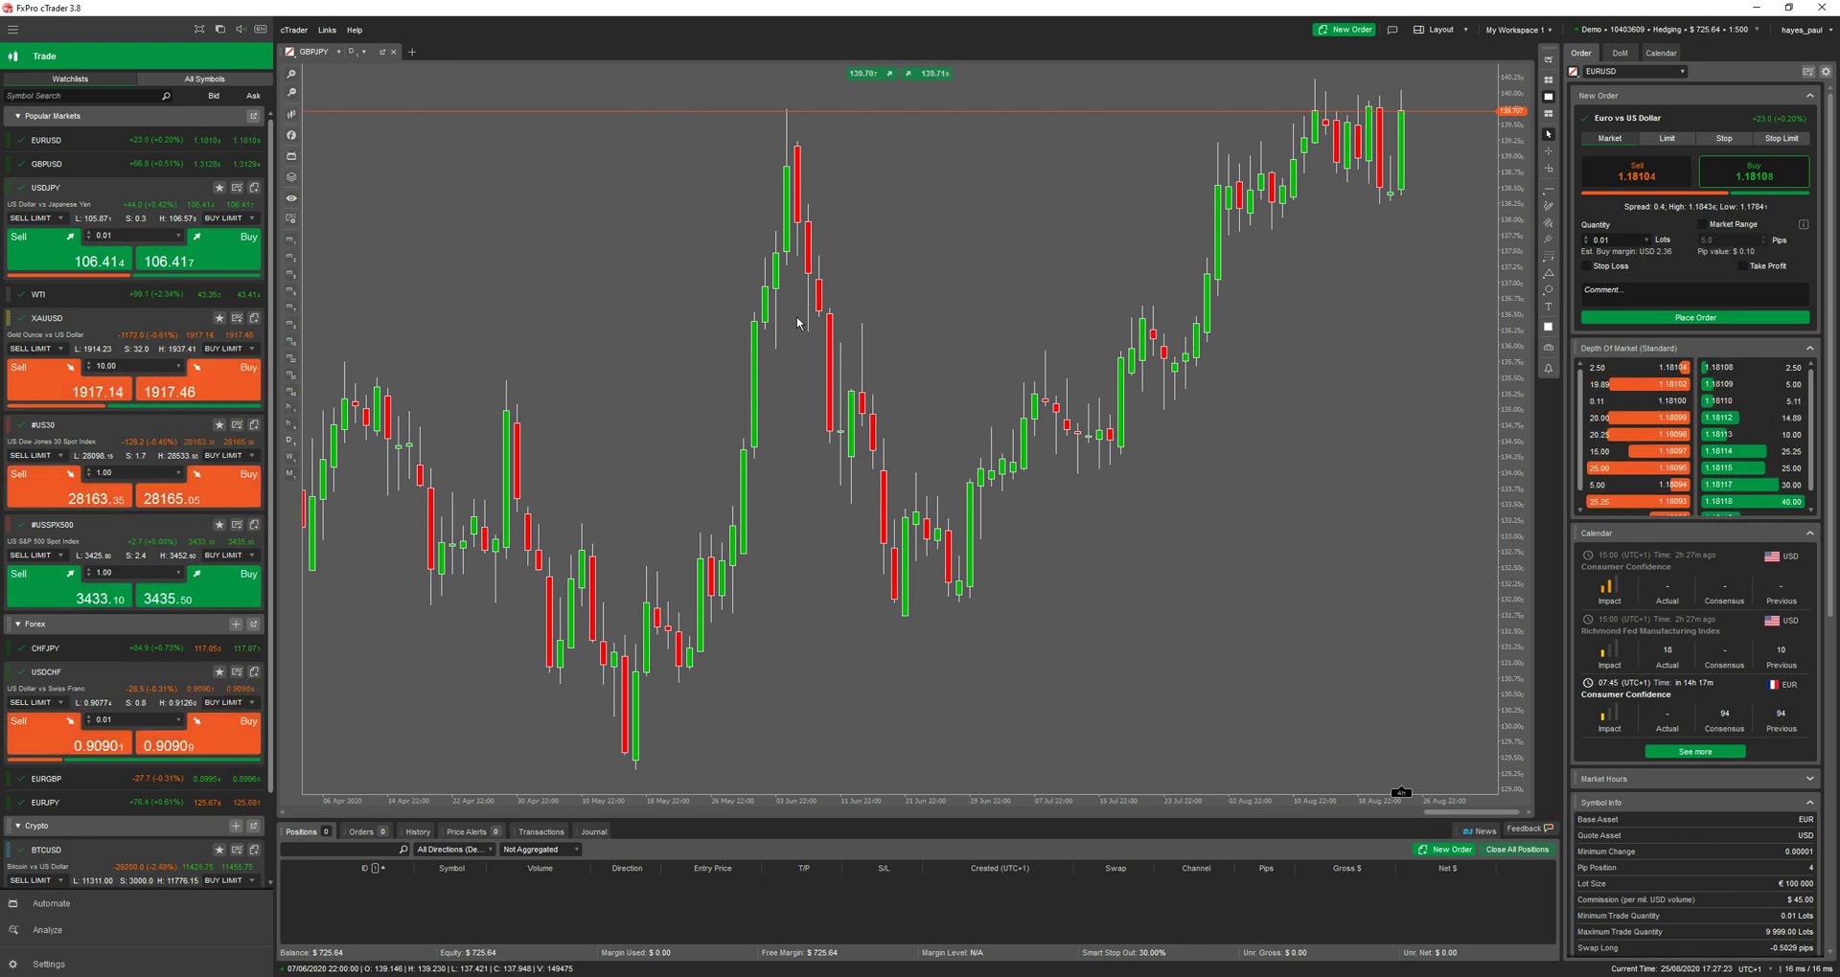
Add the Starfield Candlestick Patterns Trial indicator to the GBPJPY chart again, keeping its offered settings.
left_click(292, 136)
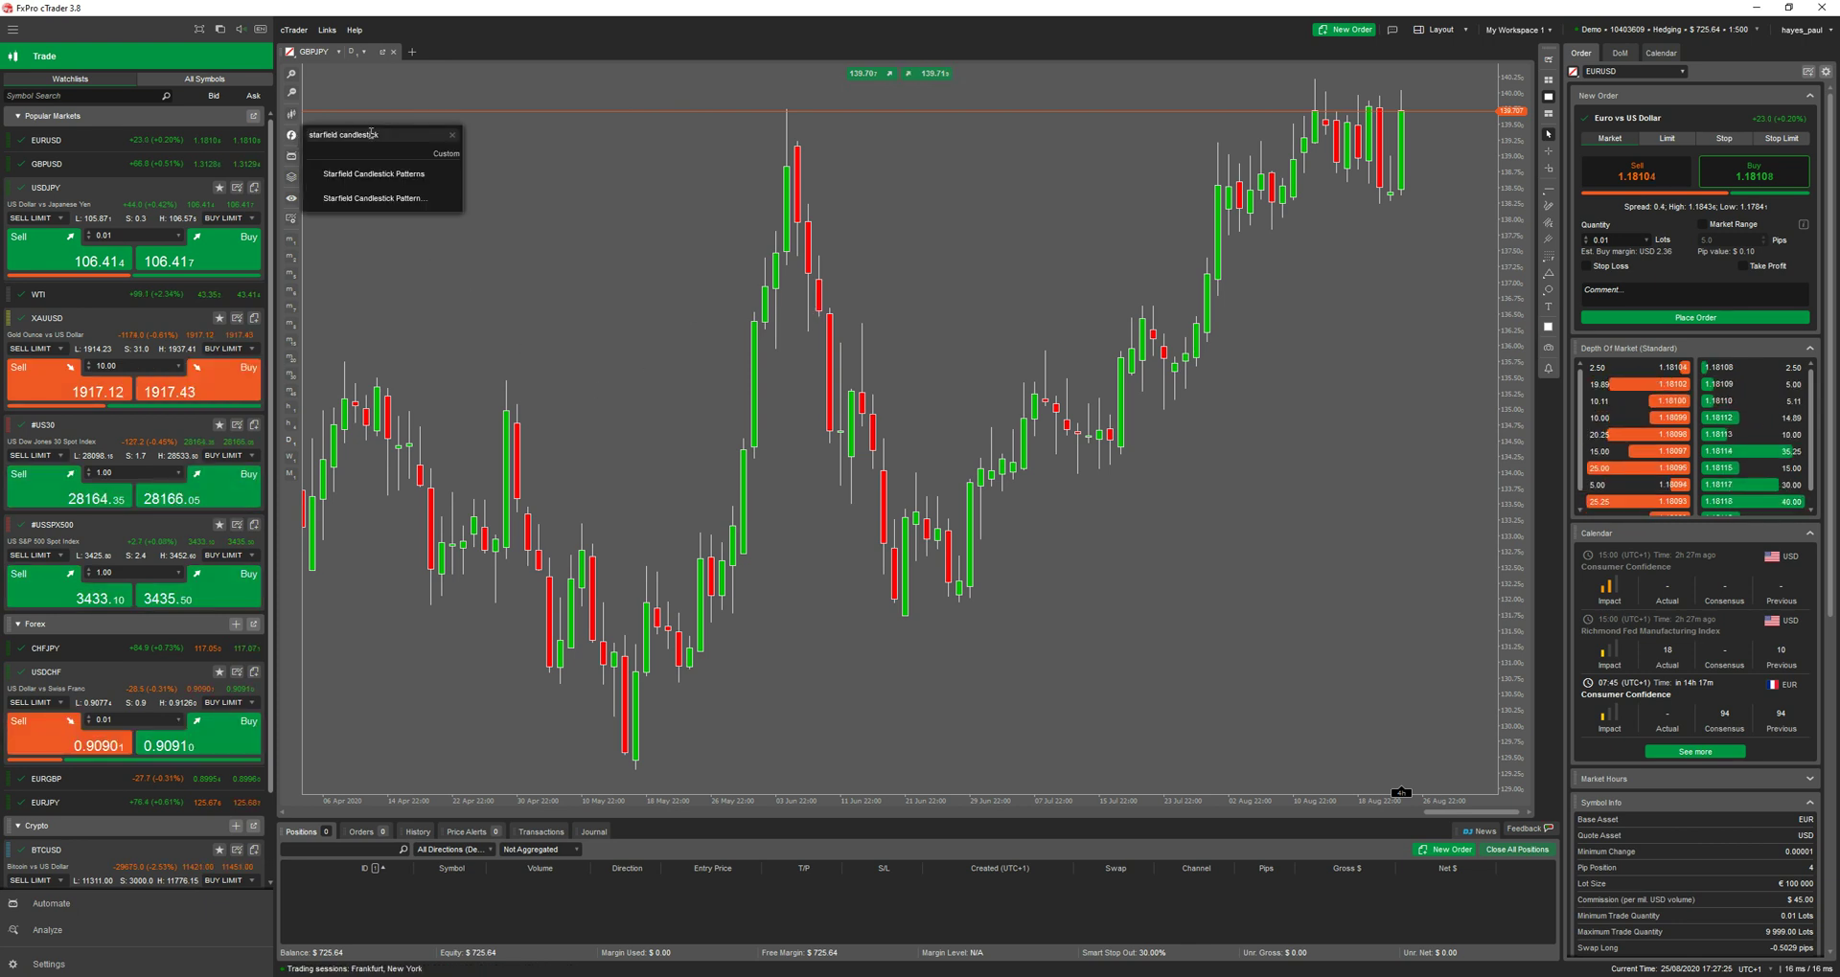
left_click(395, 199)
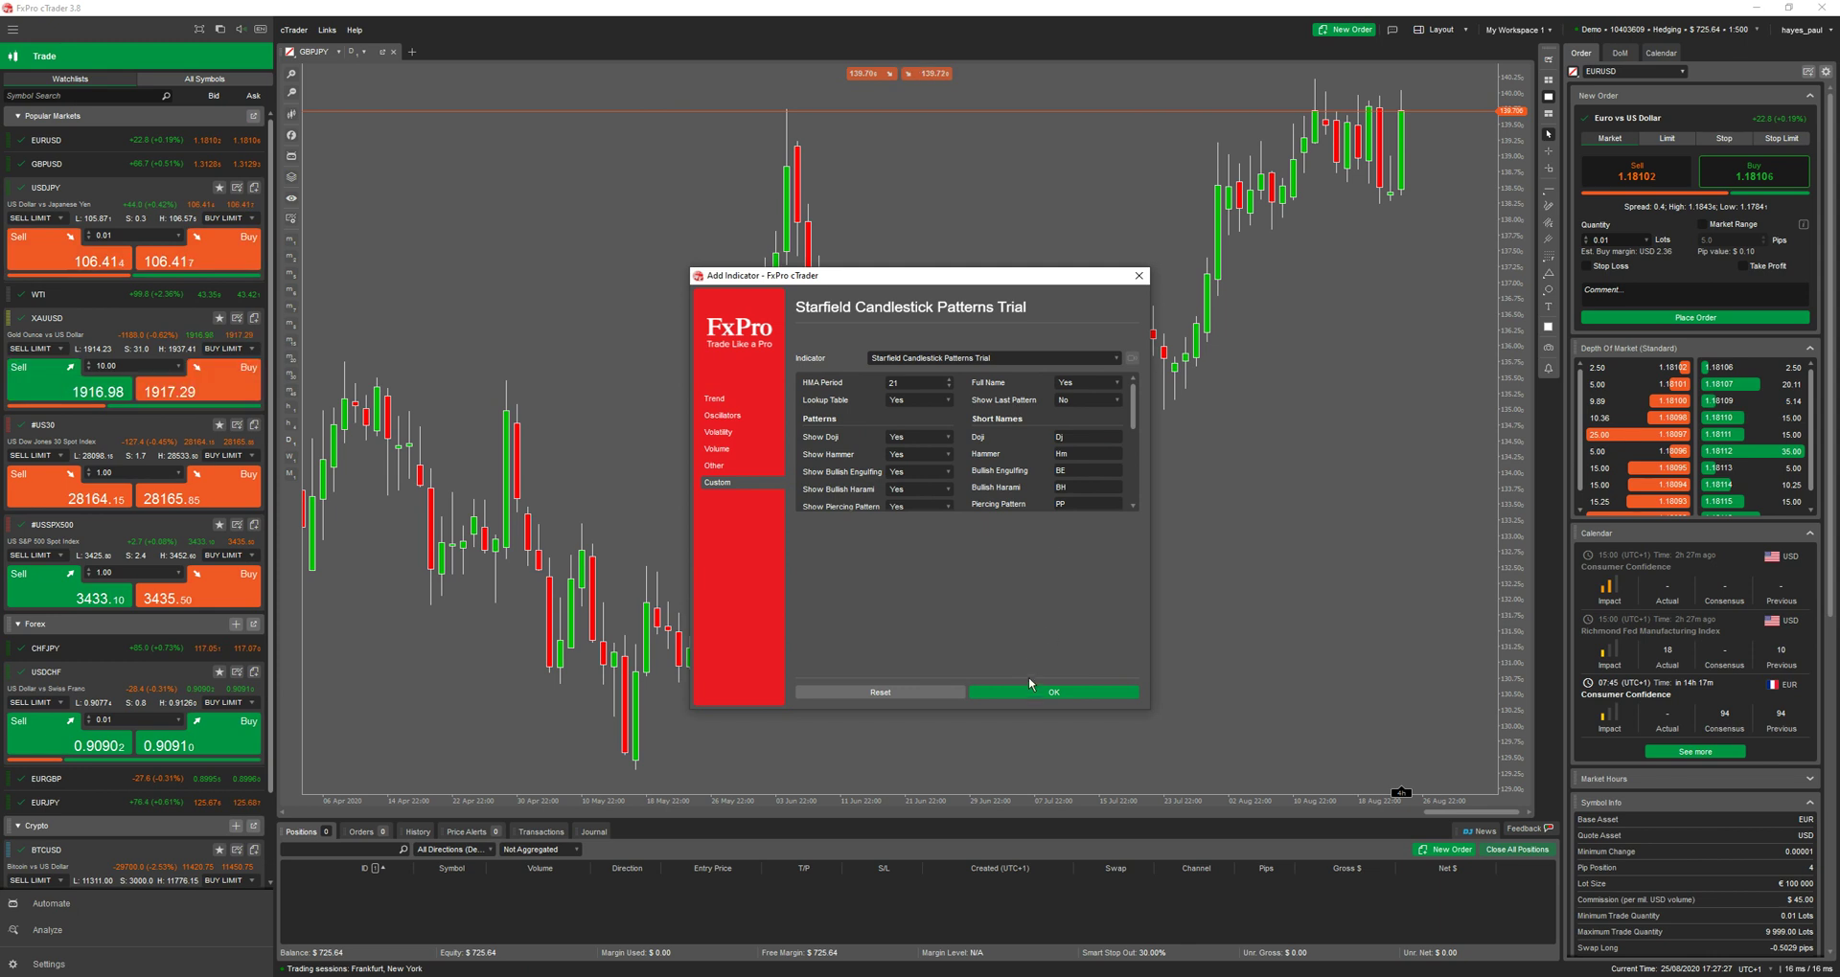
left_click(1036, 691)
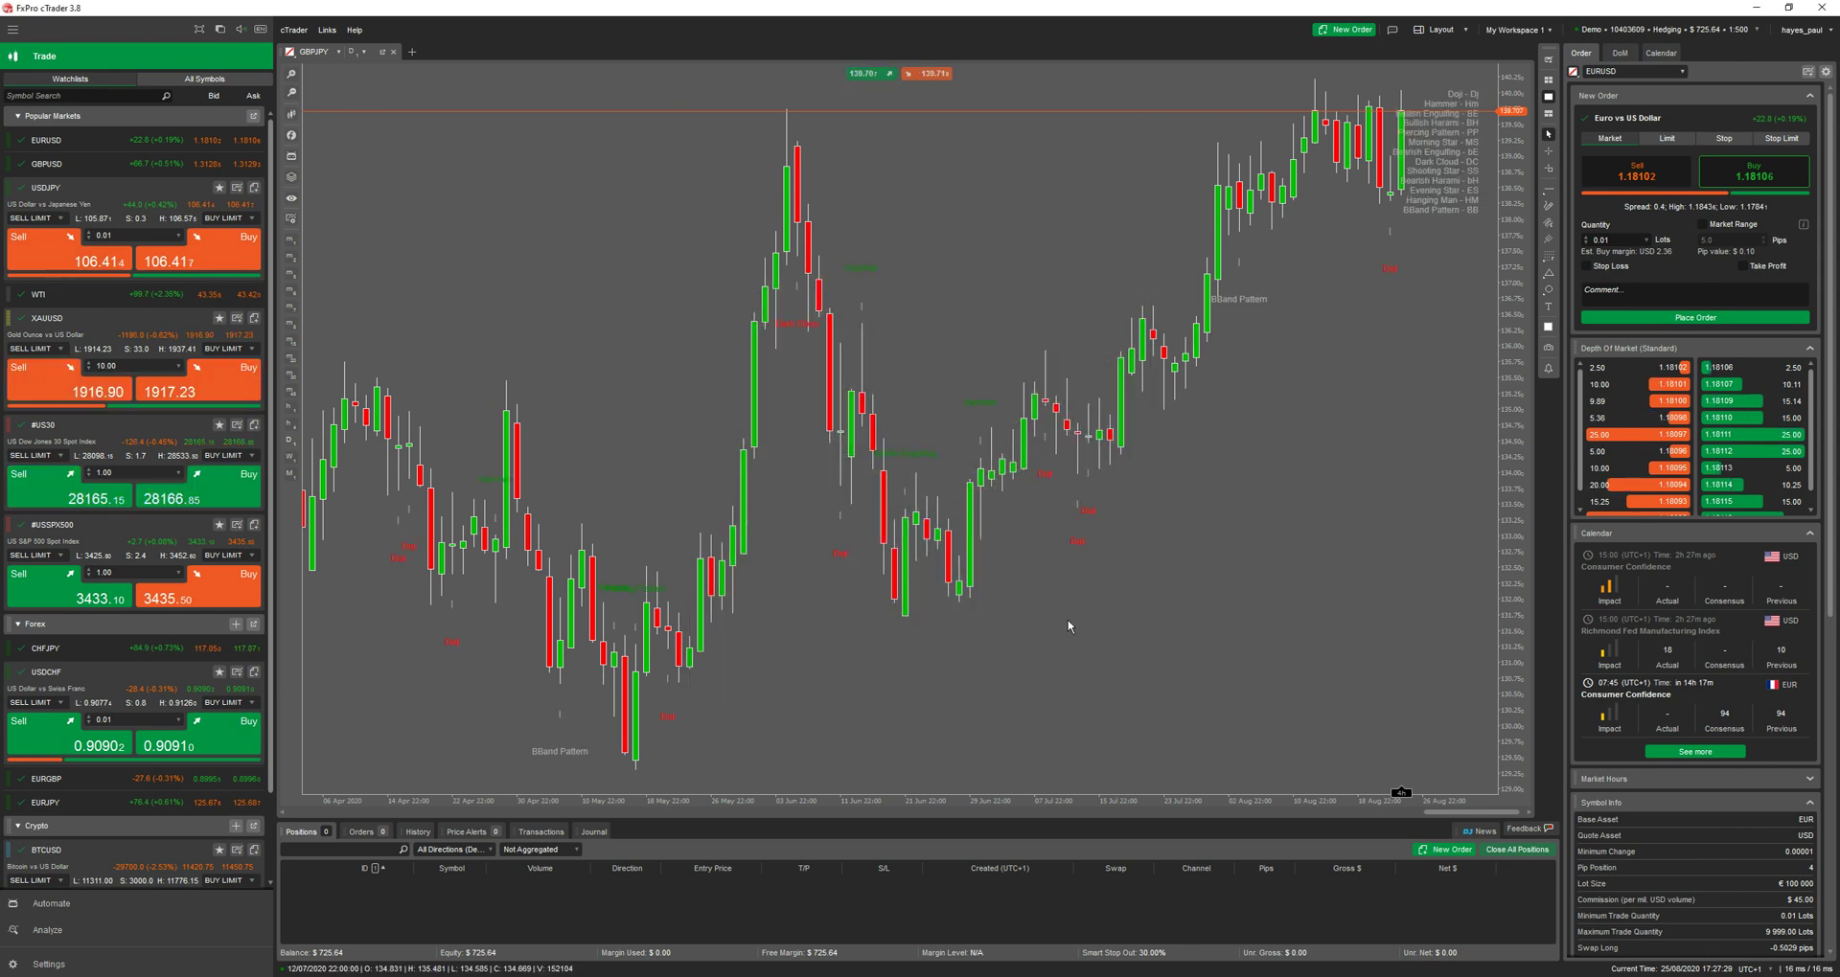
left_click_drag(1116, 573, 1073, 595)
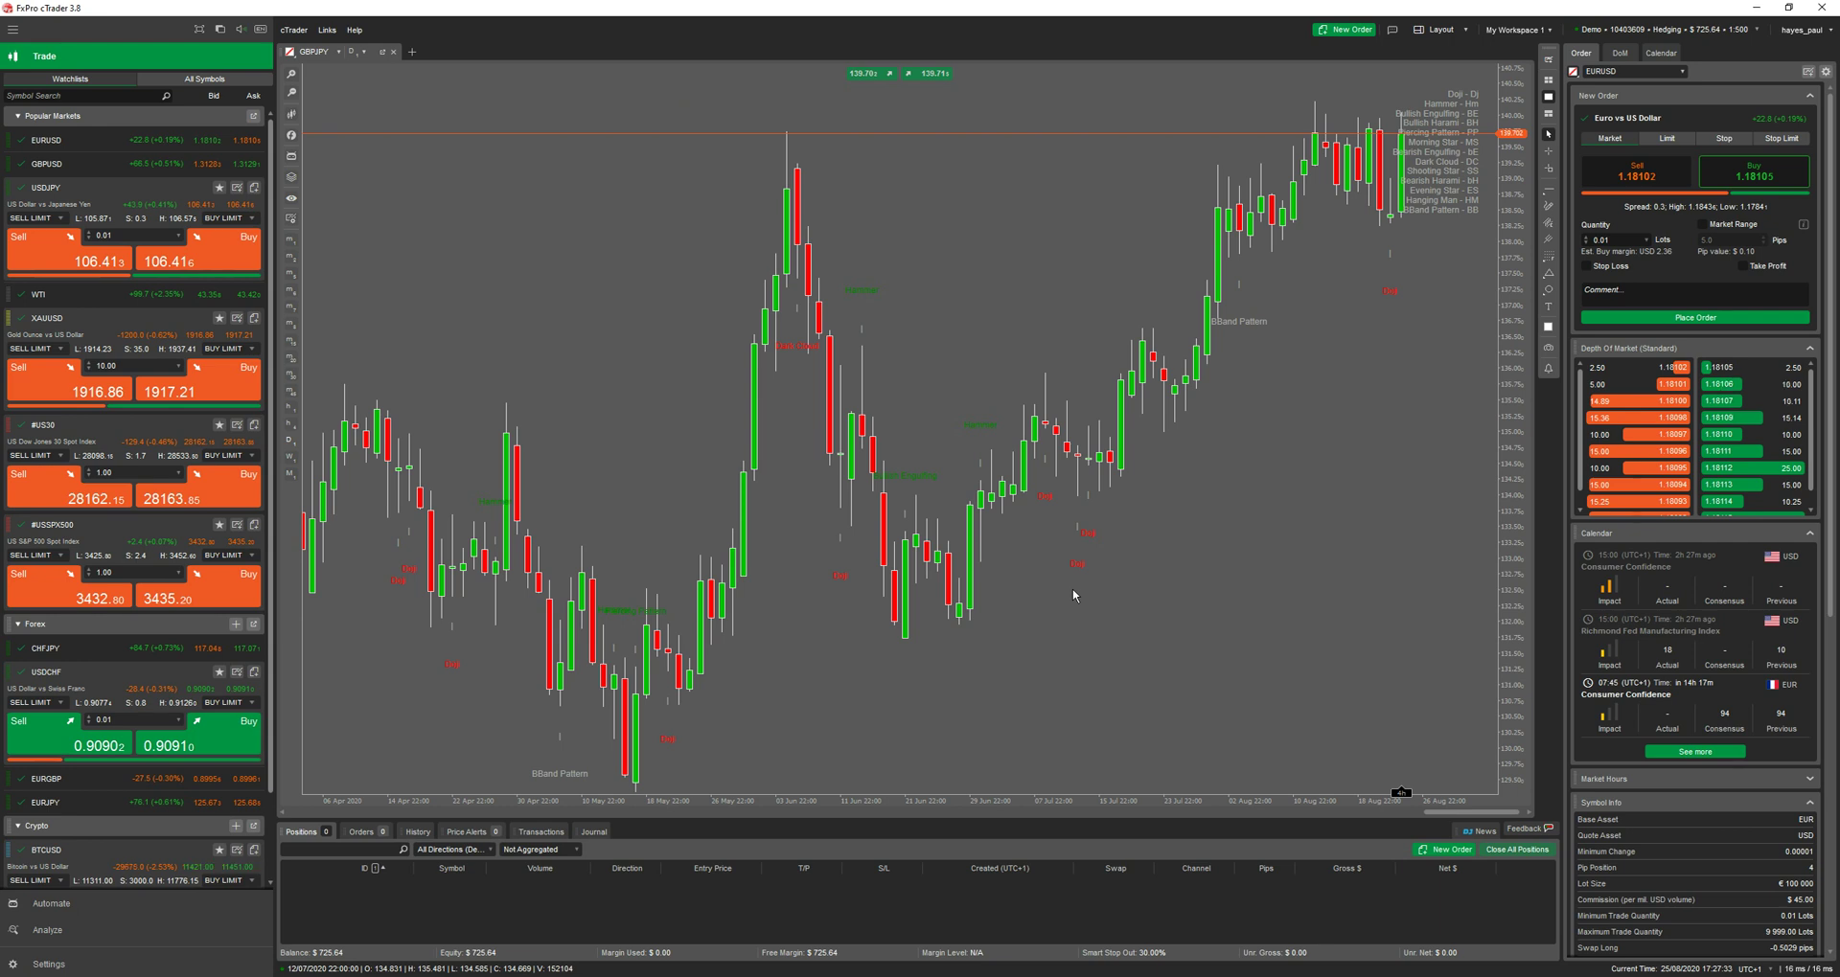
right_click(929, 297)
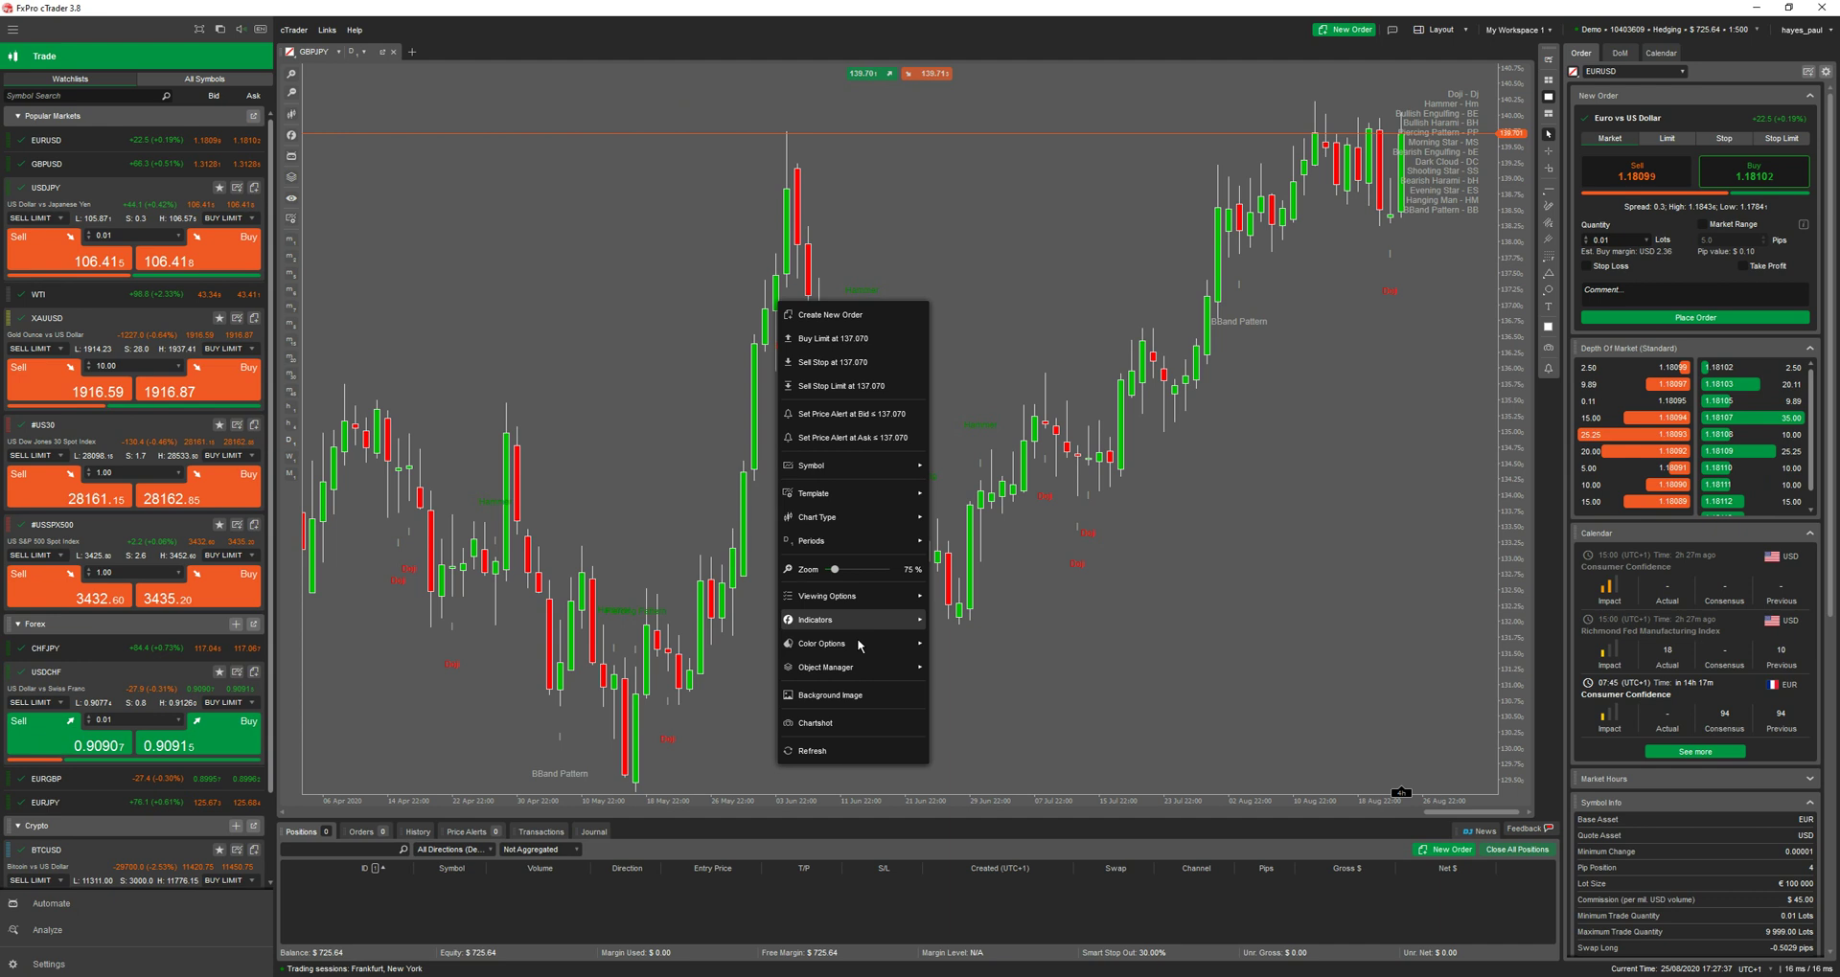
mouse_move(853, 620)
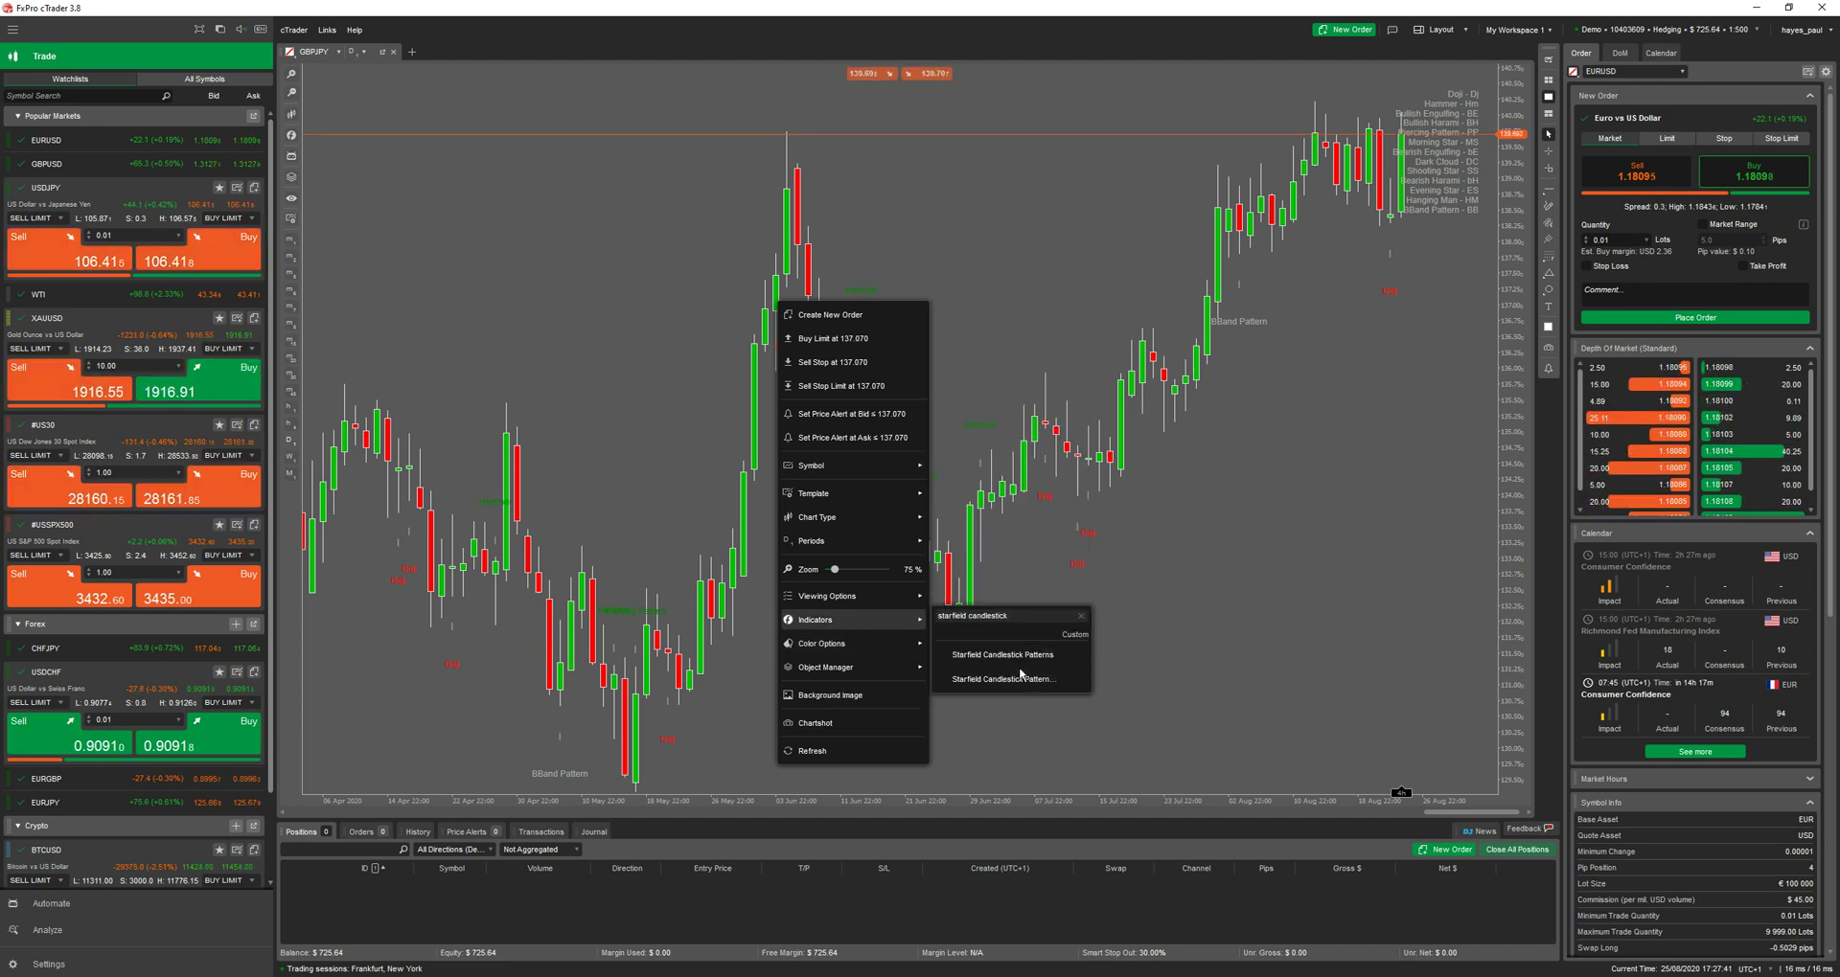
mouse_move(875, 677)
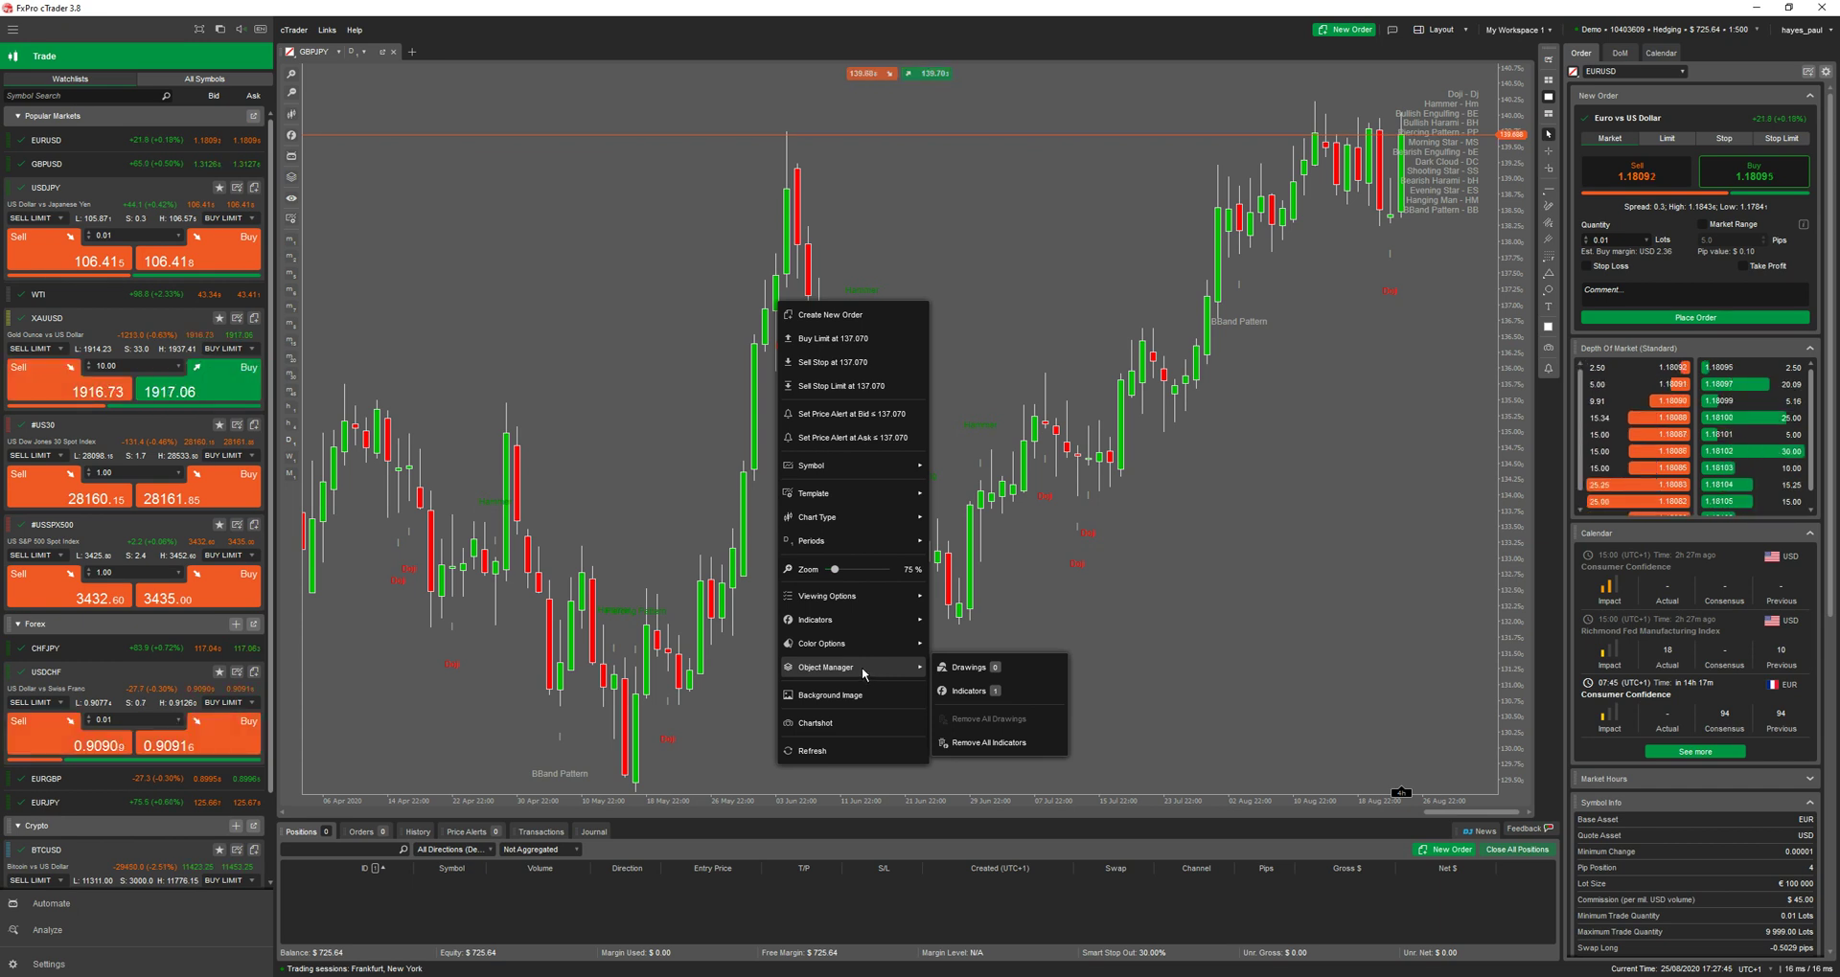
left_click(967, 692)
double_click(531, 170)
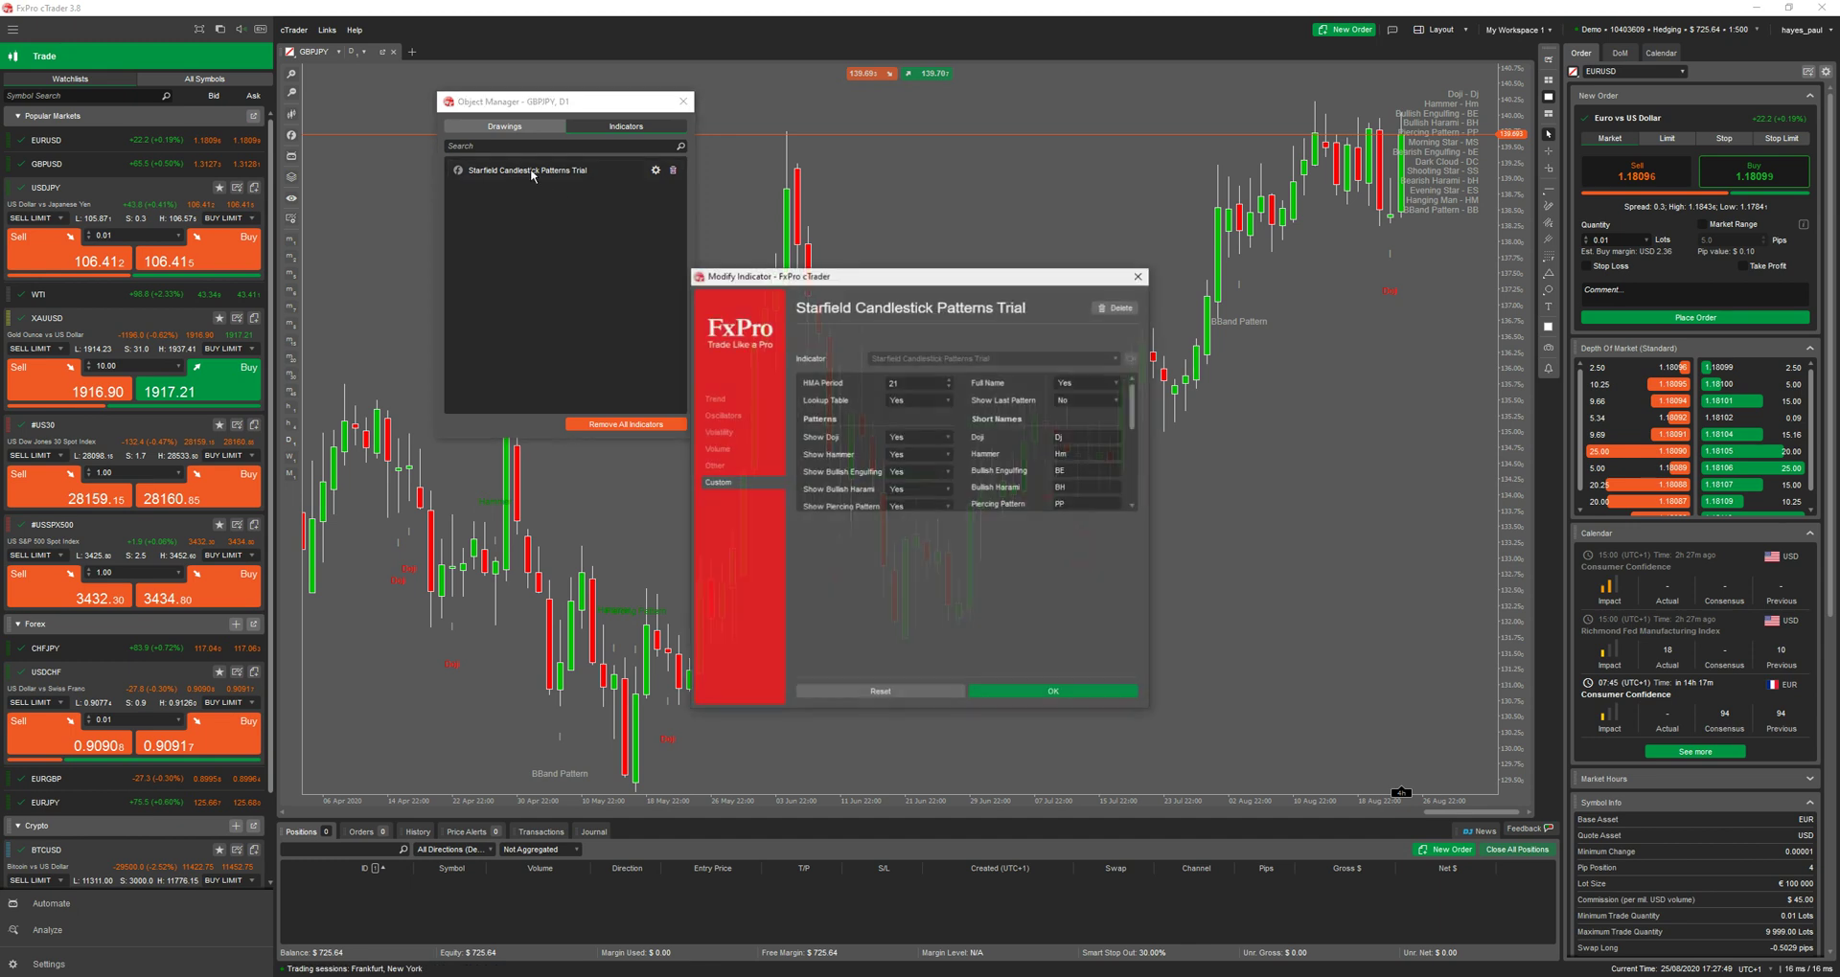
key("Escape")
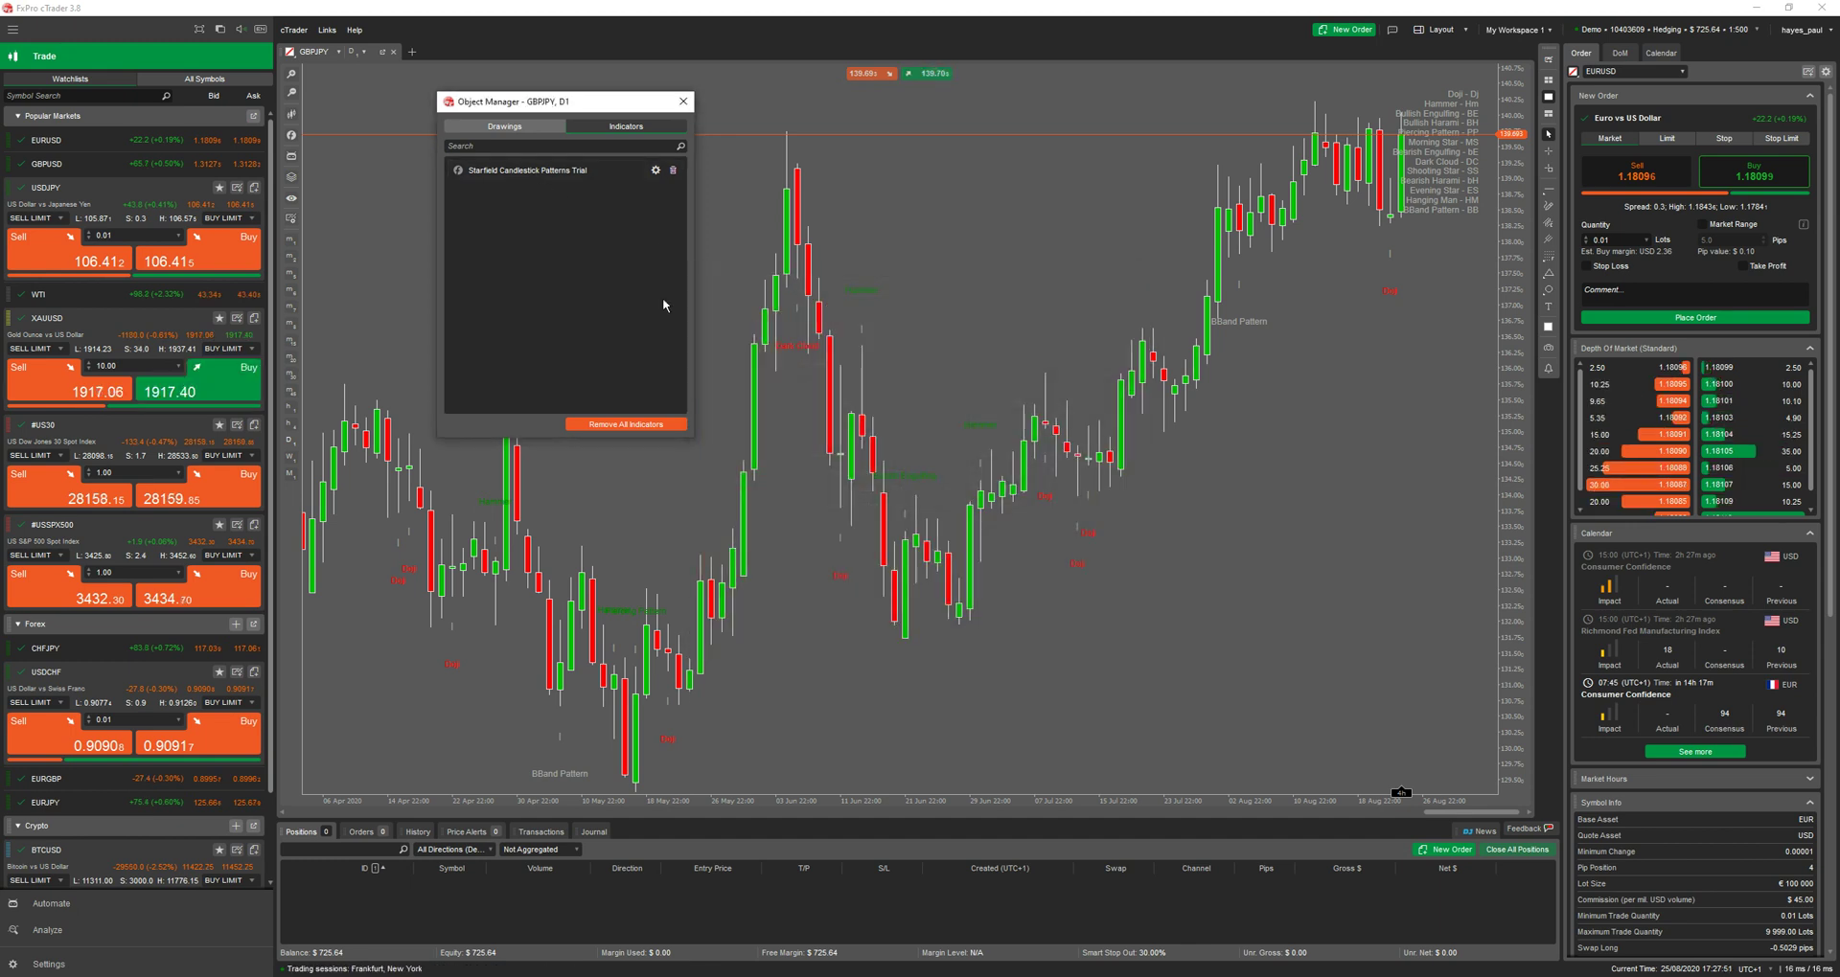
left_click(683, 102)
Modify the applied Starfield Candlestick Patterns Trial indicator from the Object Manager, setting Full Name to No.
left_click(291, 177)
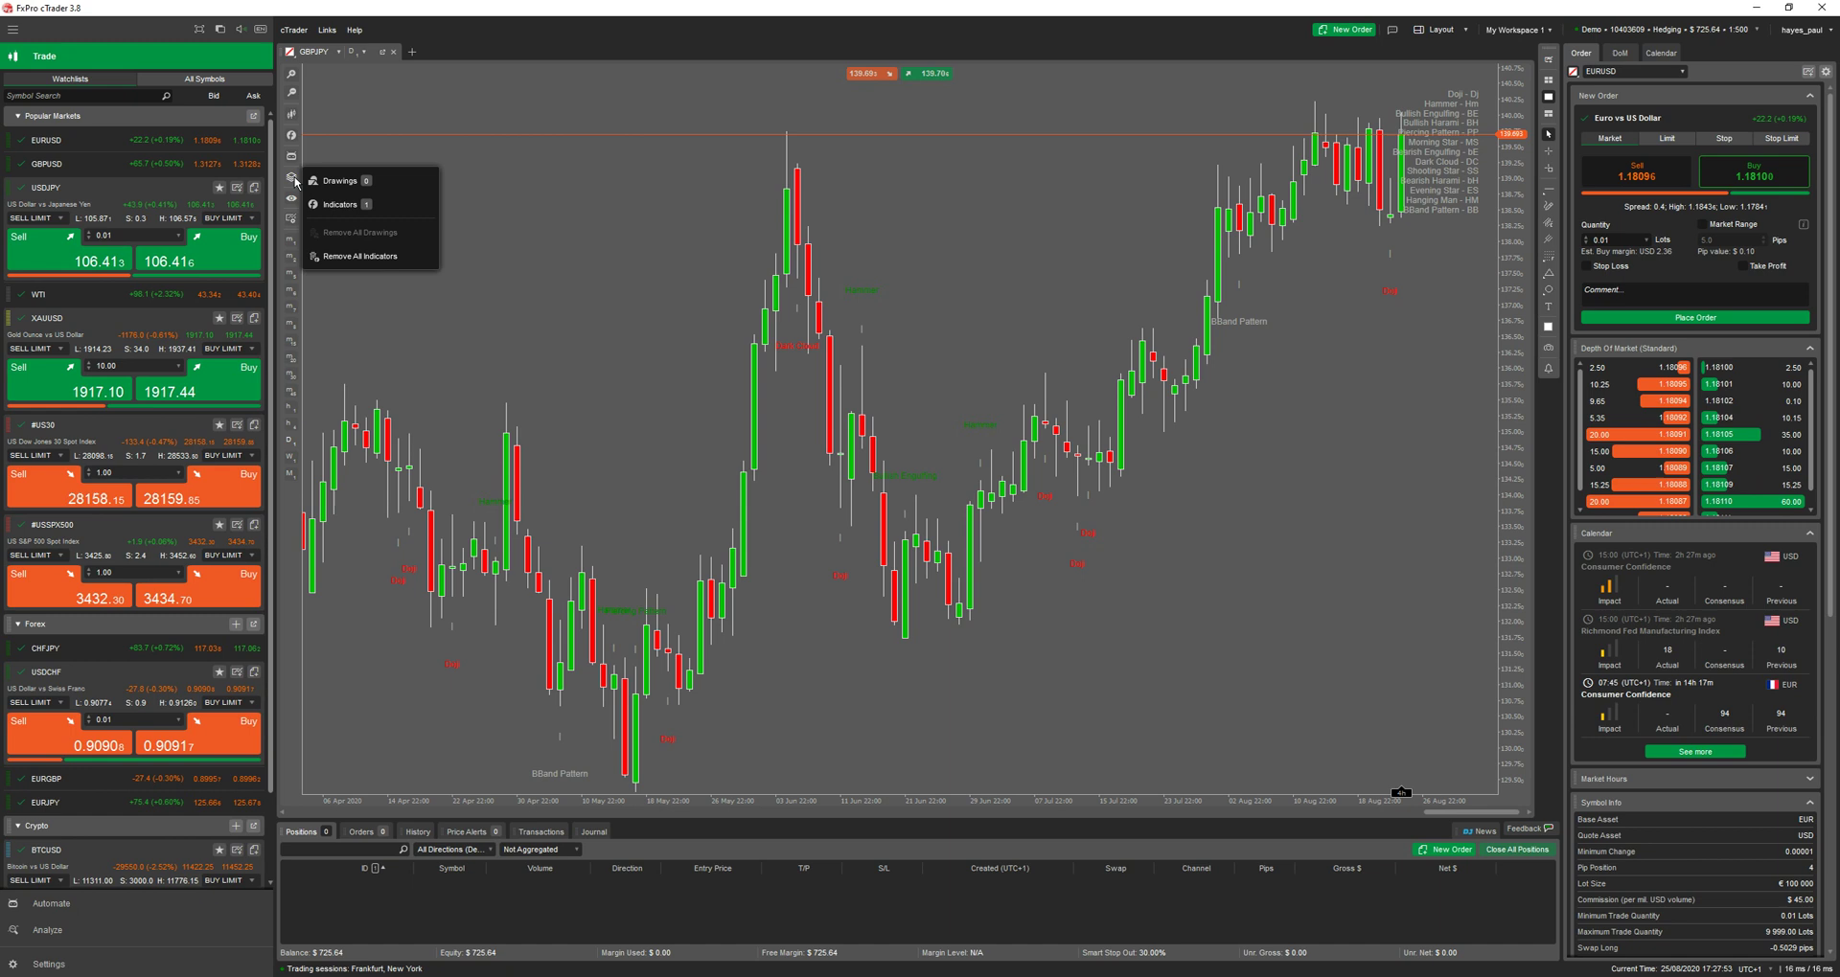
left_click(347, 205)
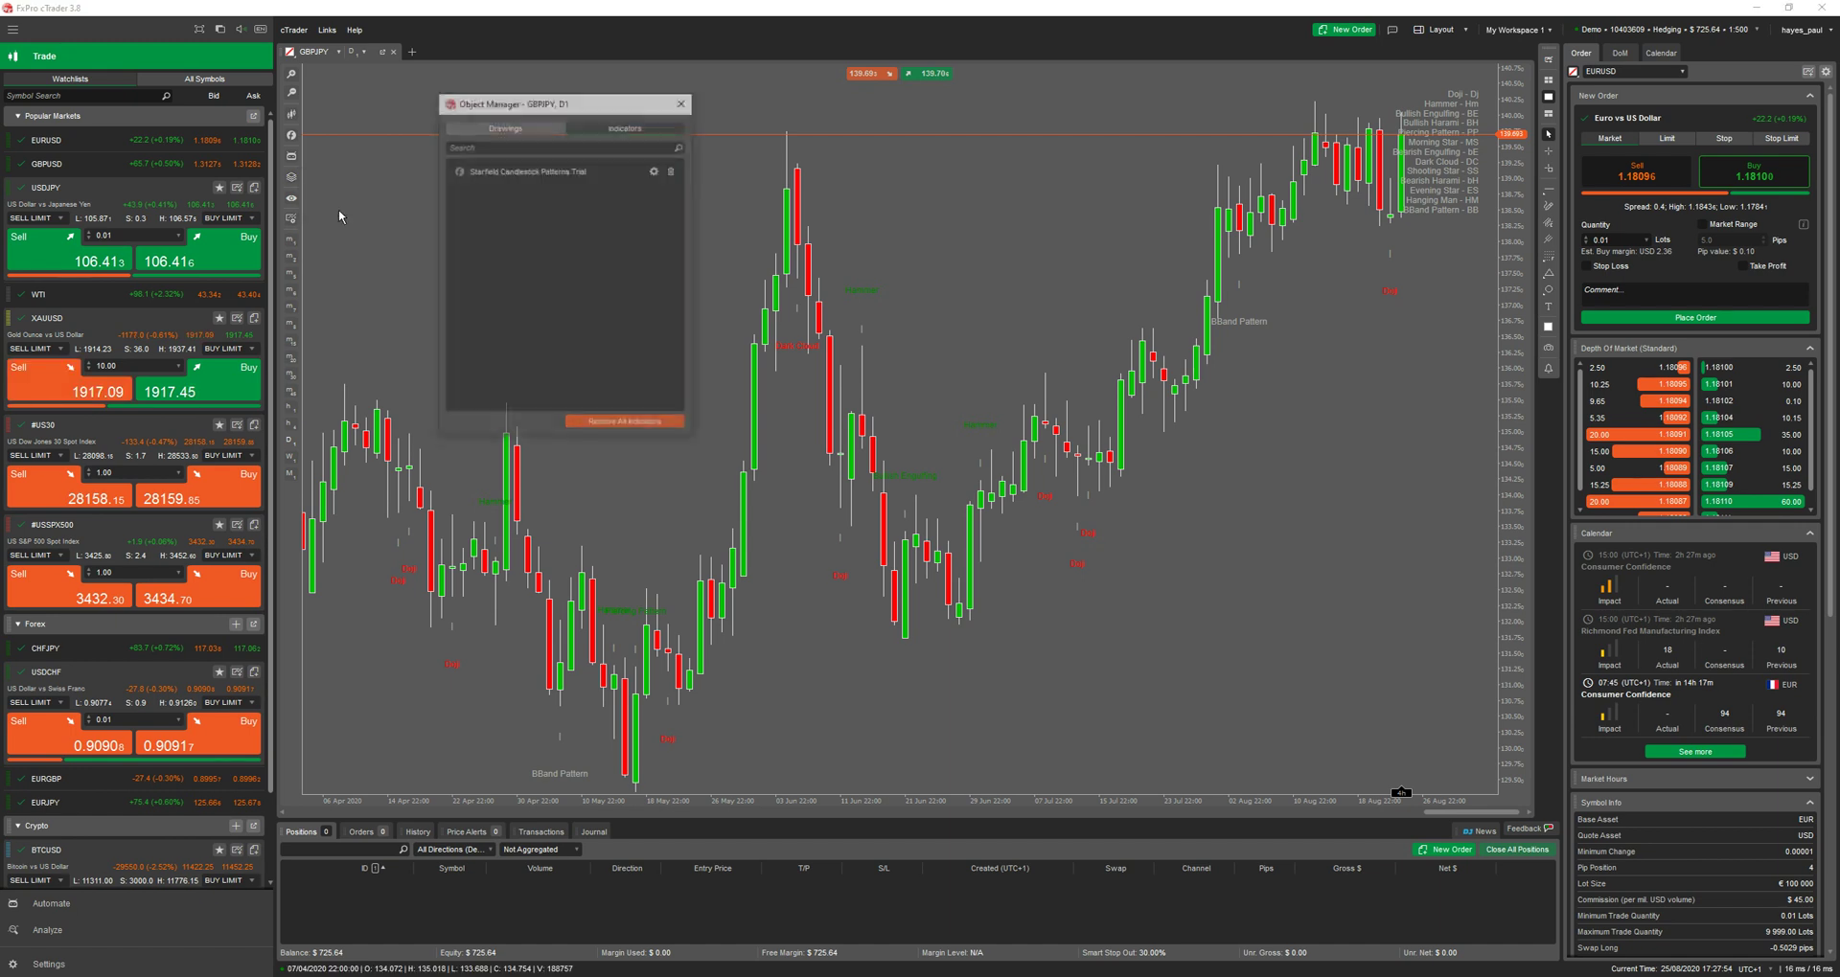
double_click(508, 173)
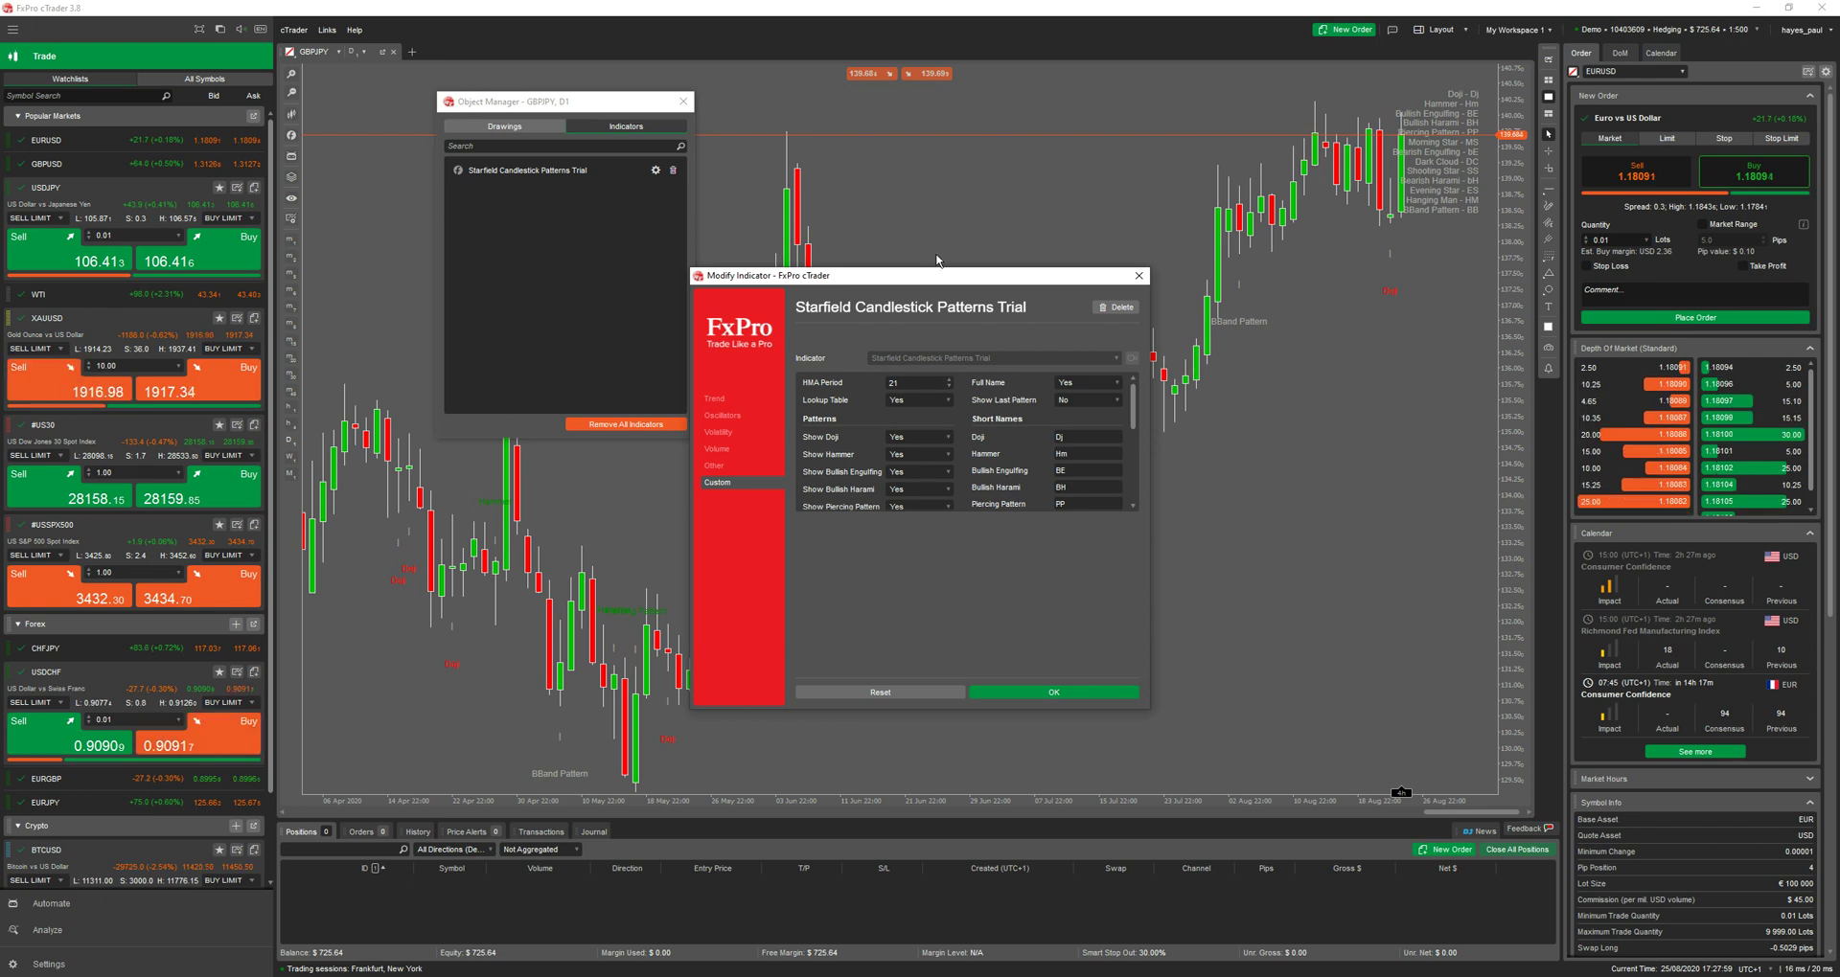
left_click_drag(942, 276, 681, 129)
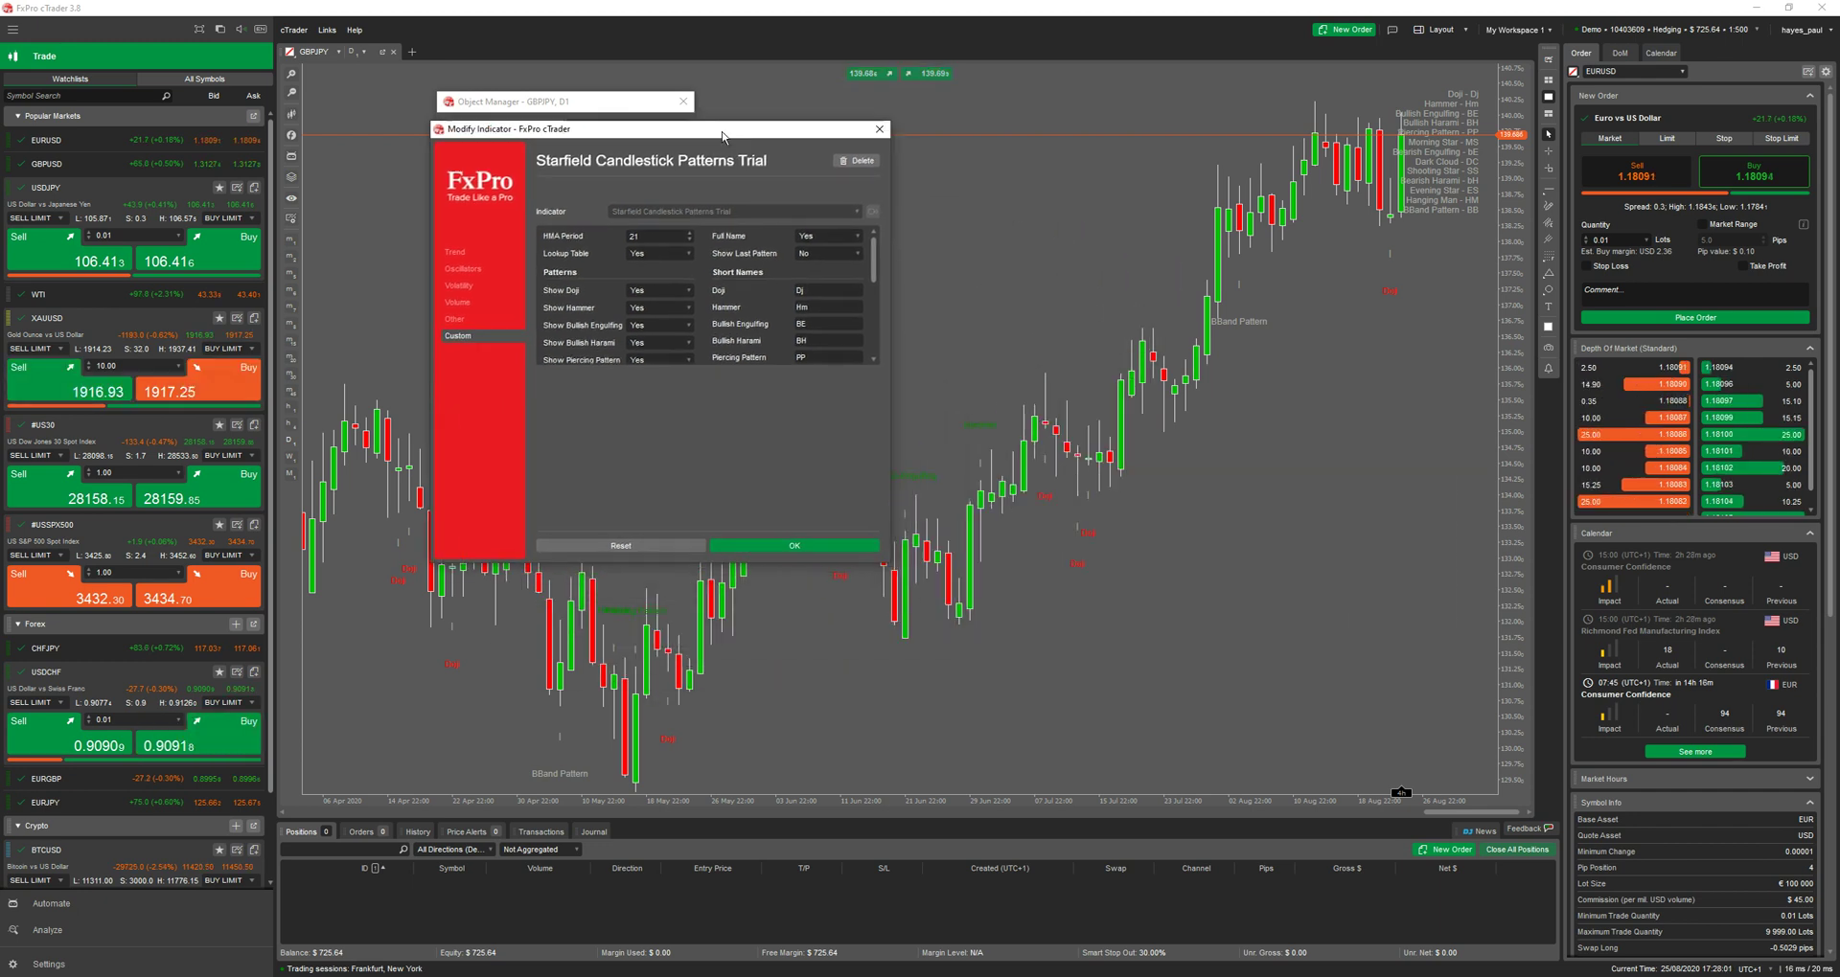
left_click(820, 238)
left_click(816, 264)
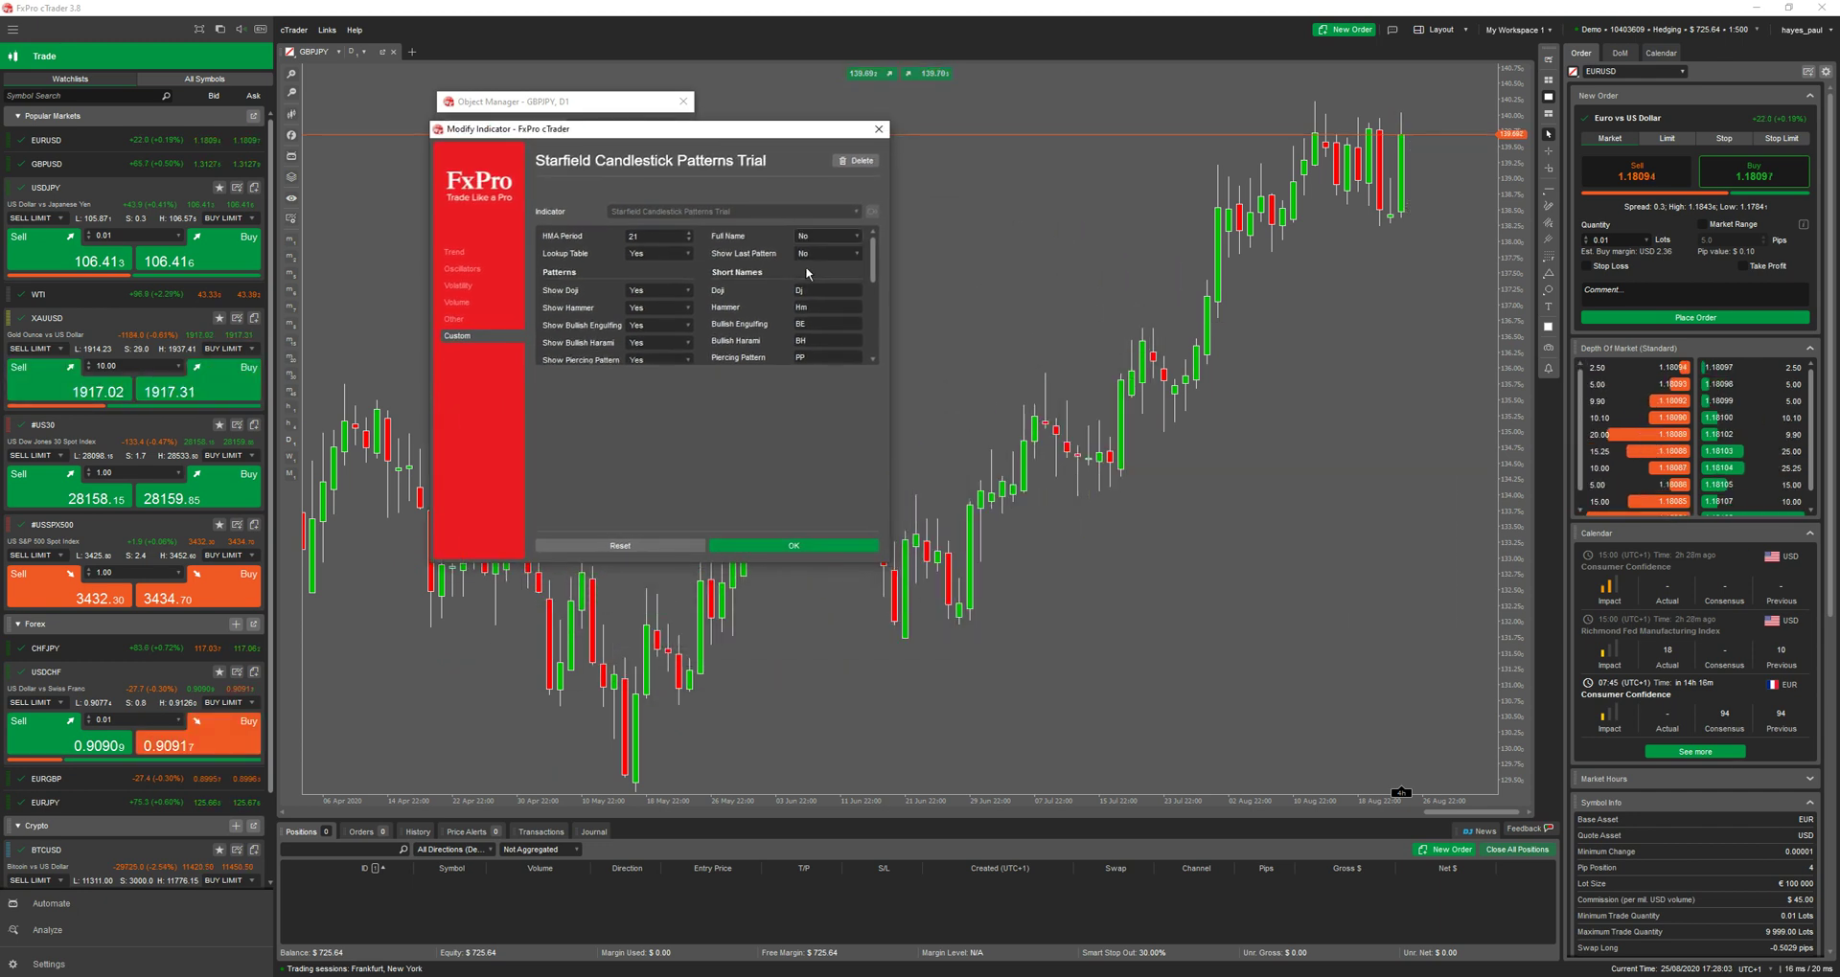
left_click(1089, 539)
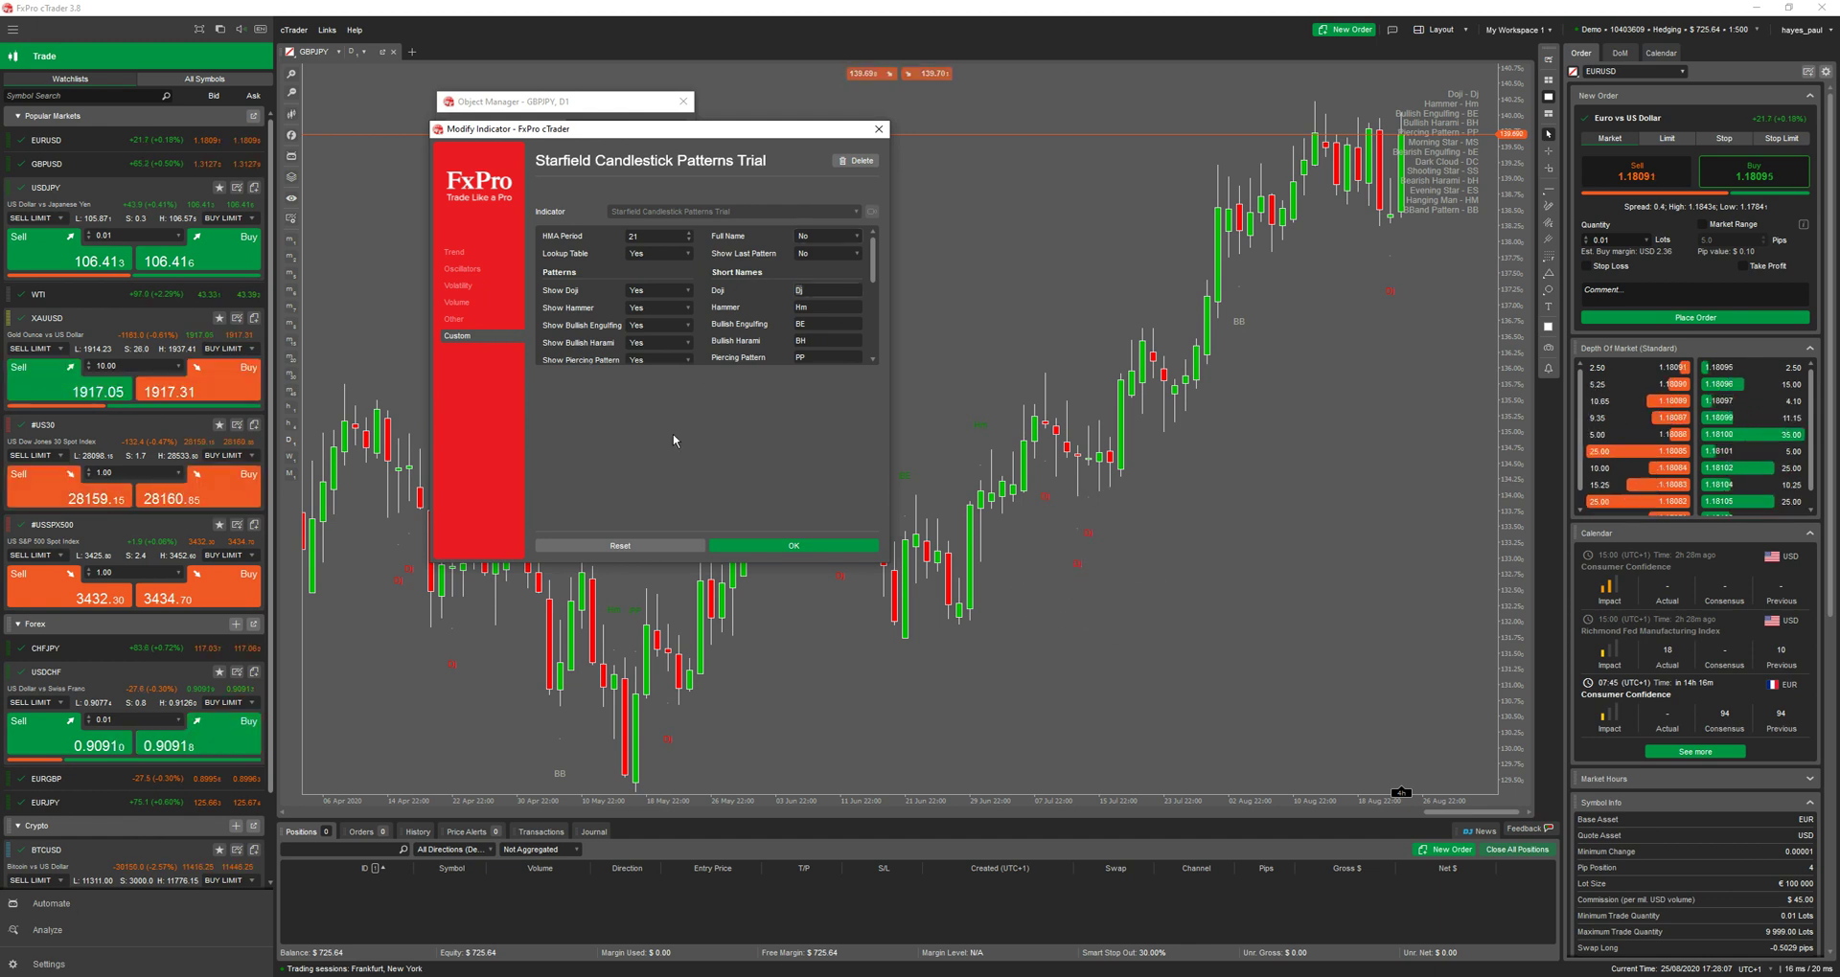
Set the indicator's short name for the Doji pattern to DJO.
key("BackSpace")
type("J")
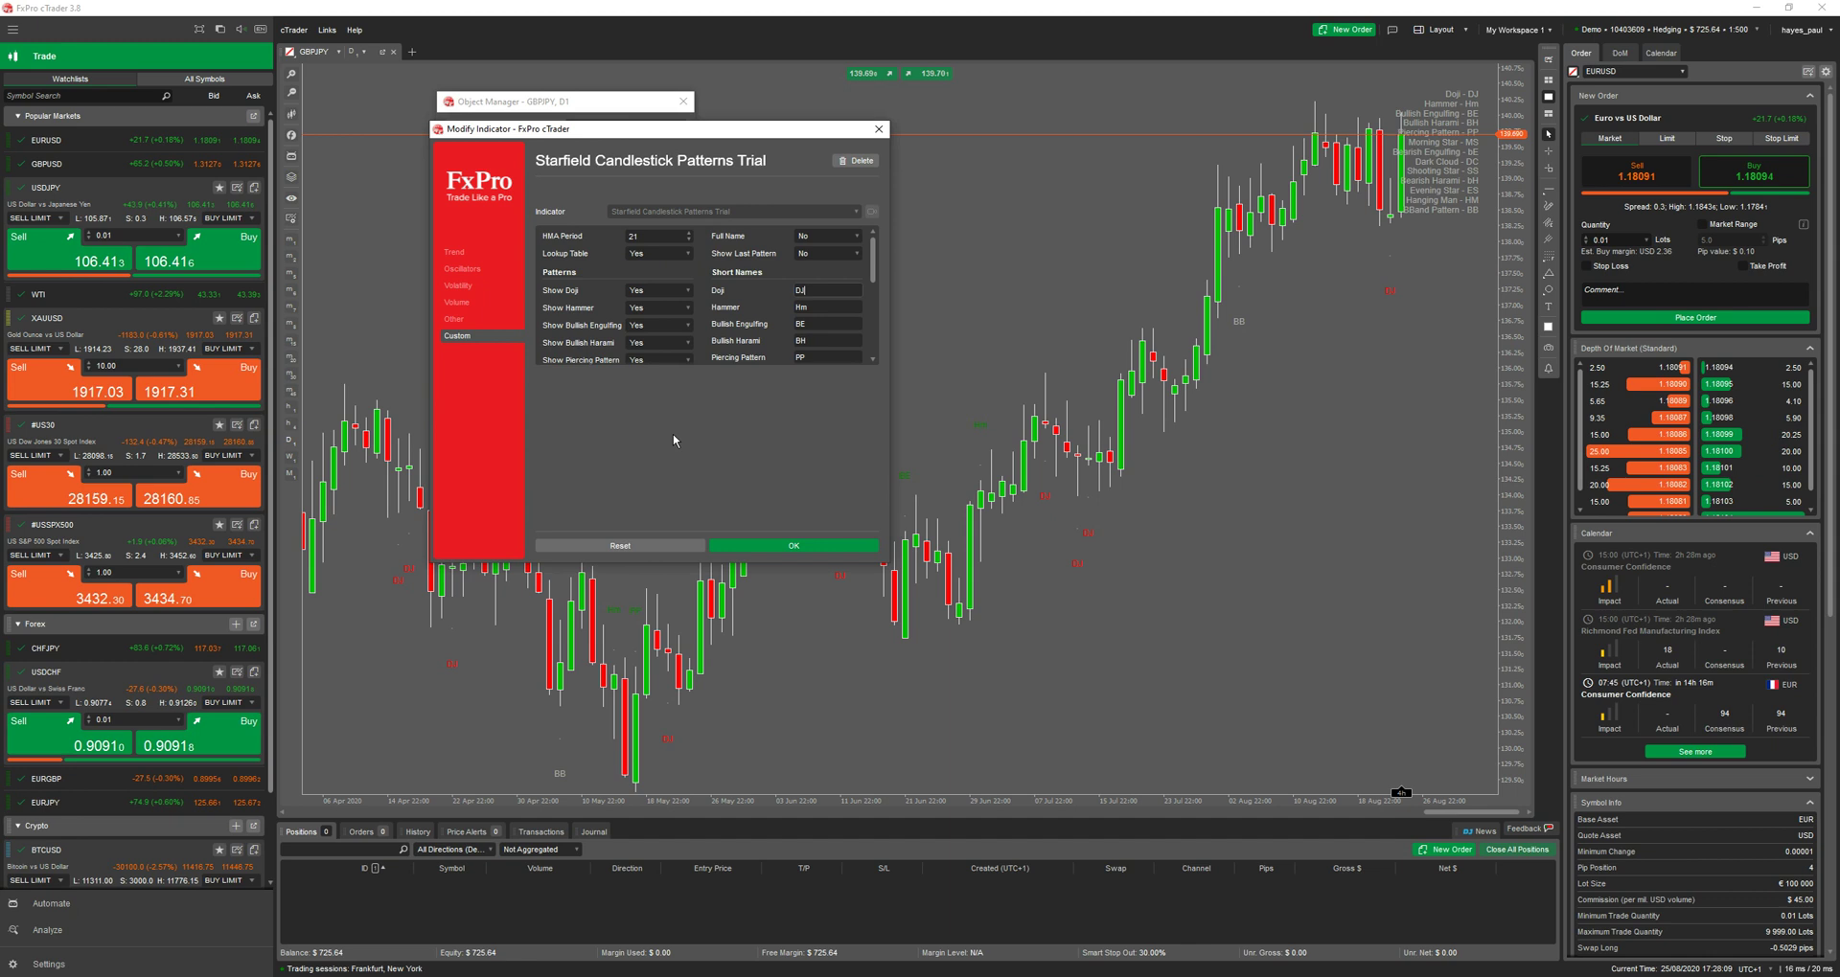
type("O")
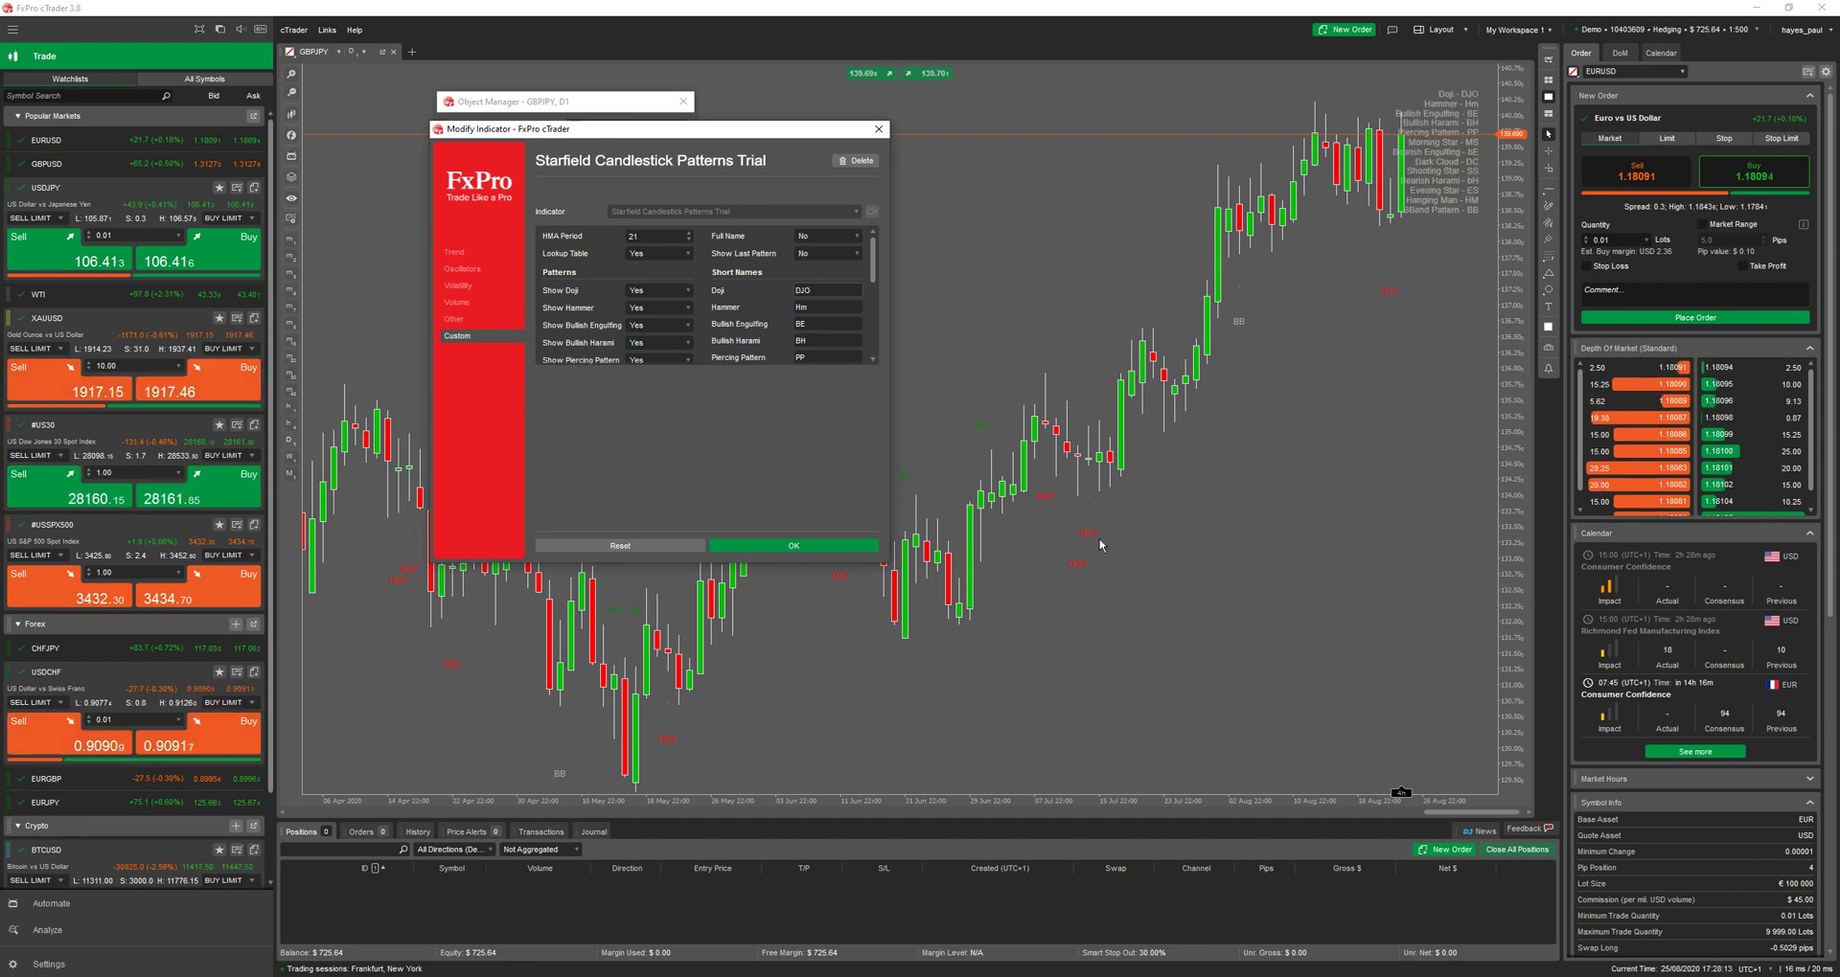
Set the indicator's Full Name and Show Last Pattern parameters to Yes.
left_click(818, 236)
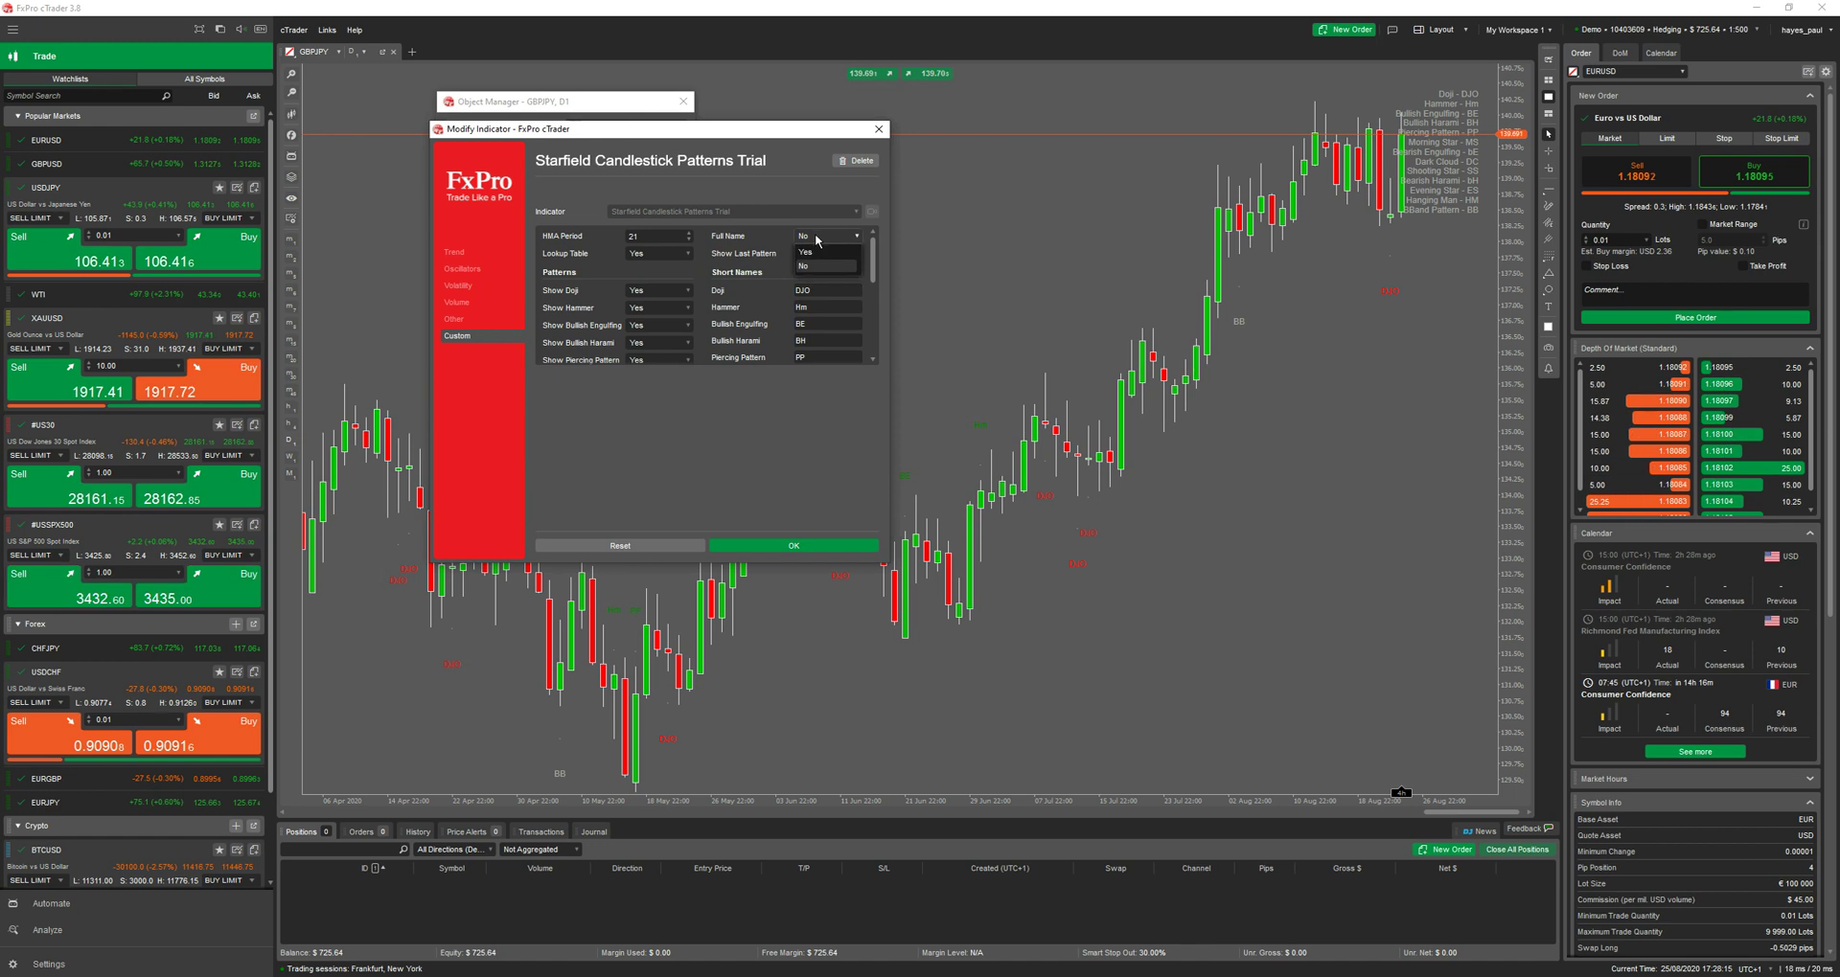
left_click(815, 251)
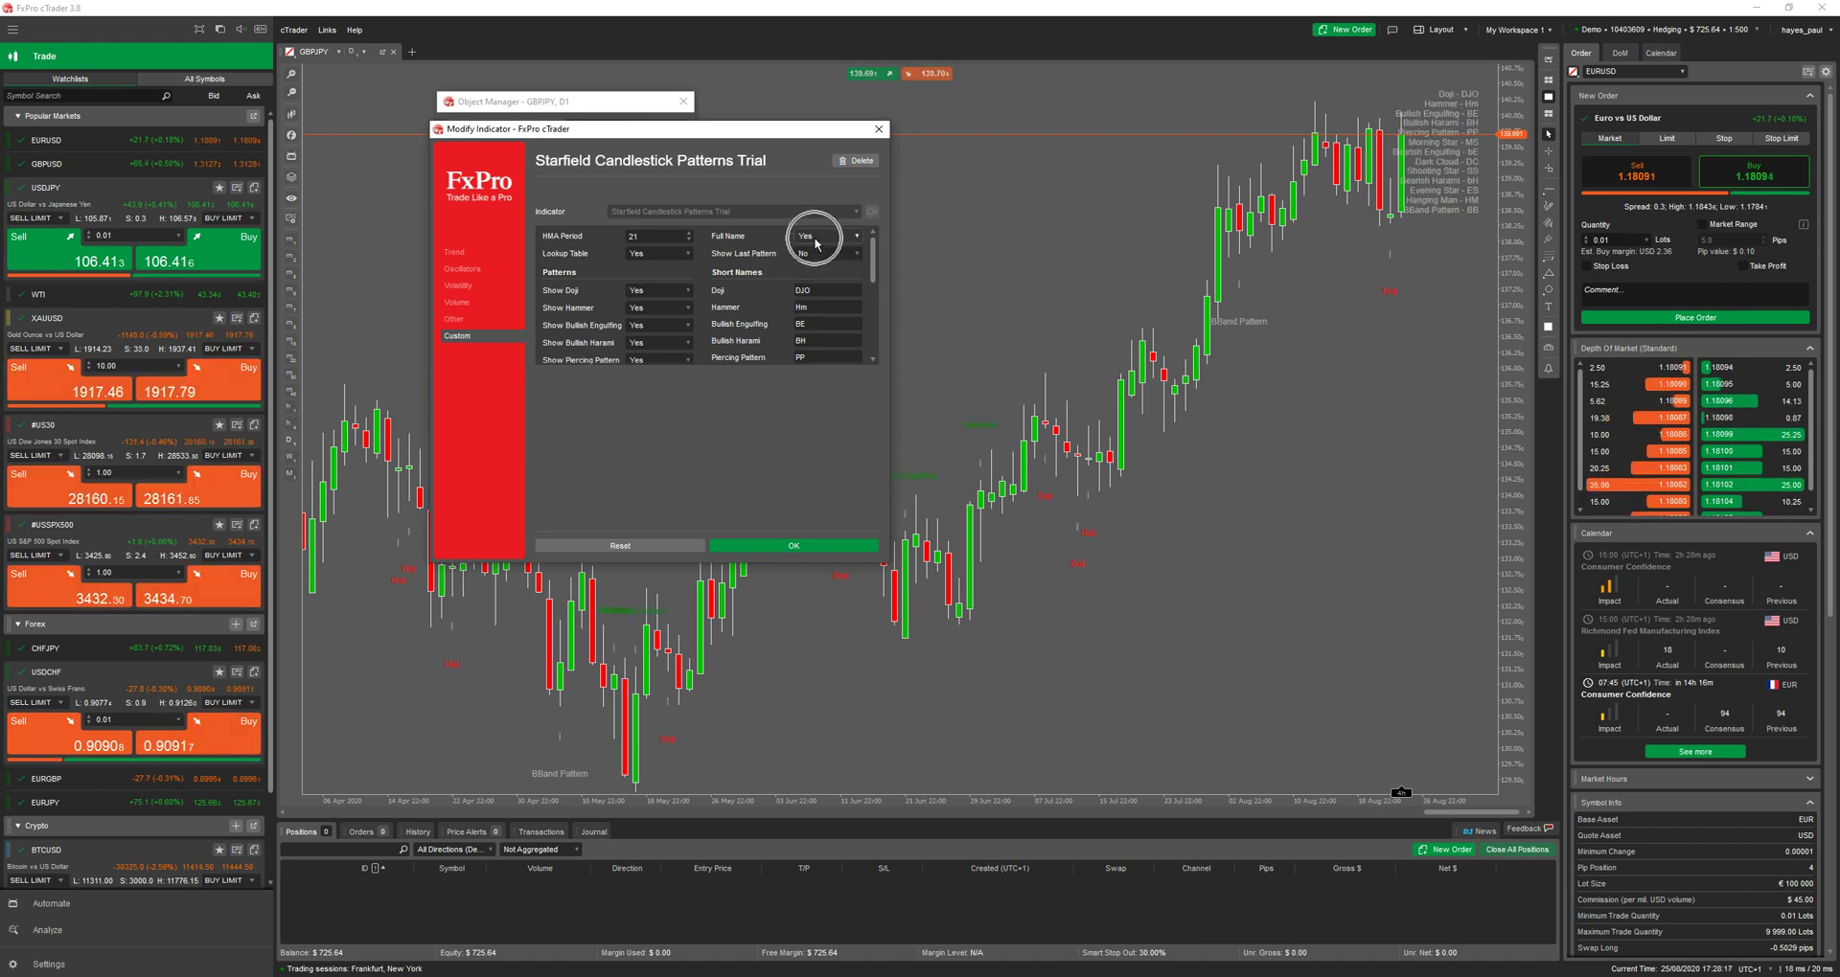
left_click(828, 253)
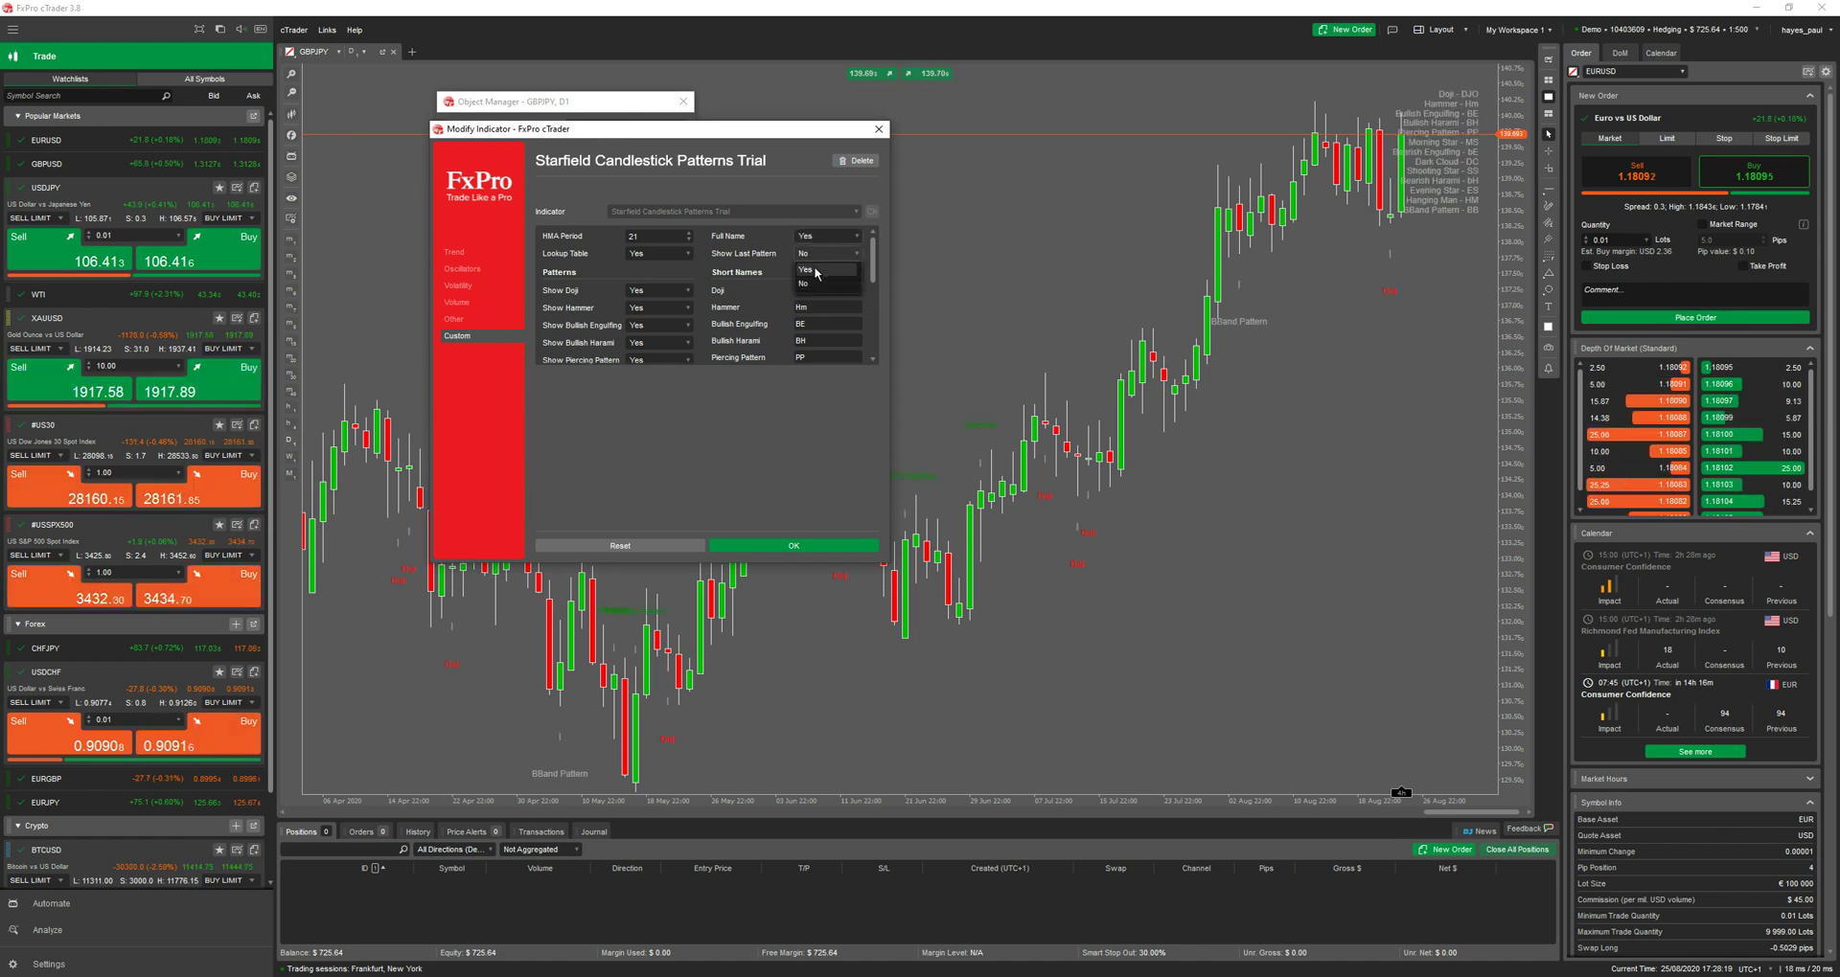
left_click(824, 269)
Move the Modify Indicator dialog clear of the Object Manager and set Lookup Table to No.
left_click_drag(769, 148, 944, 324)
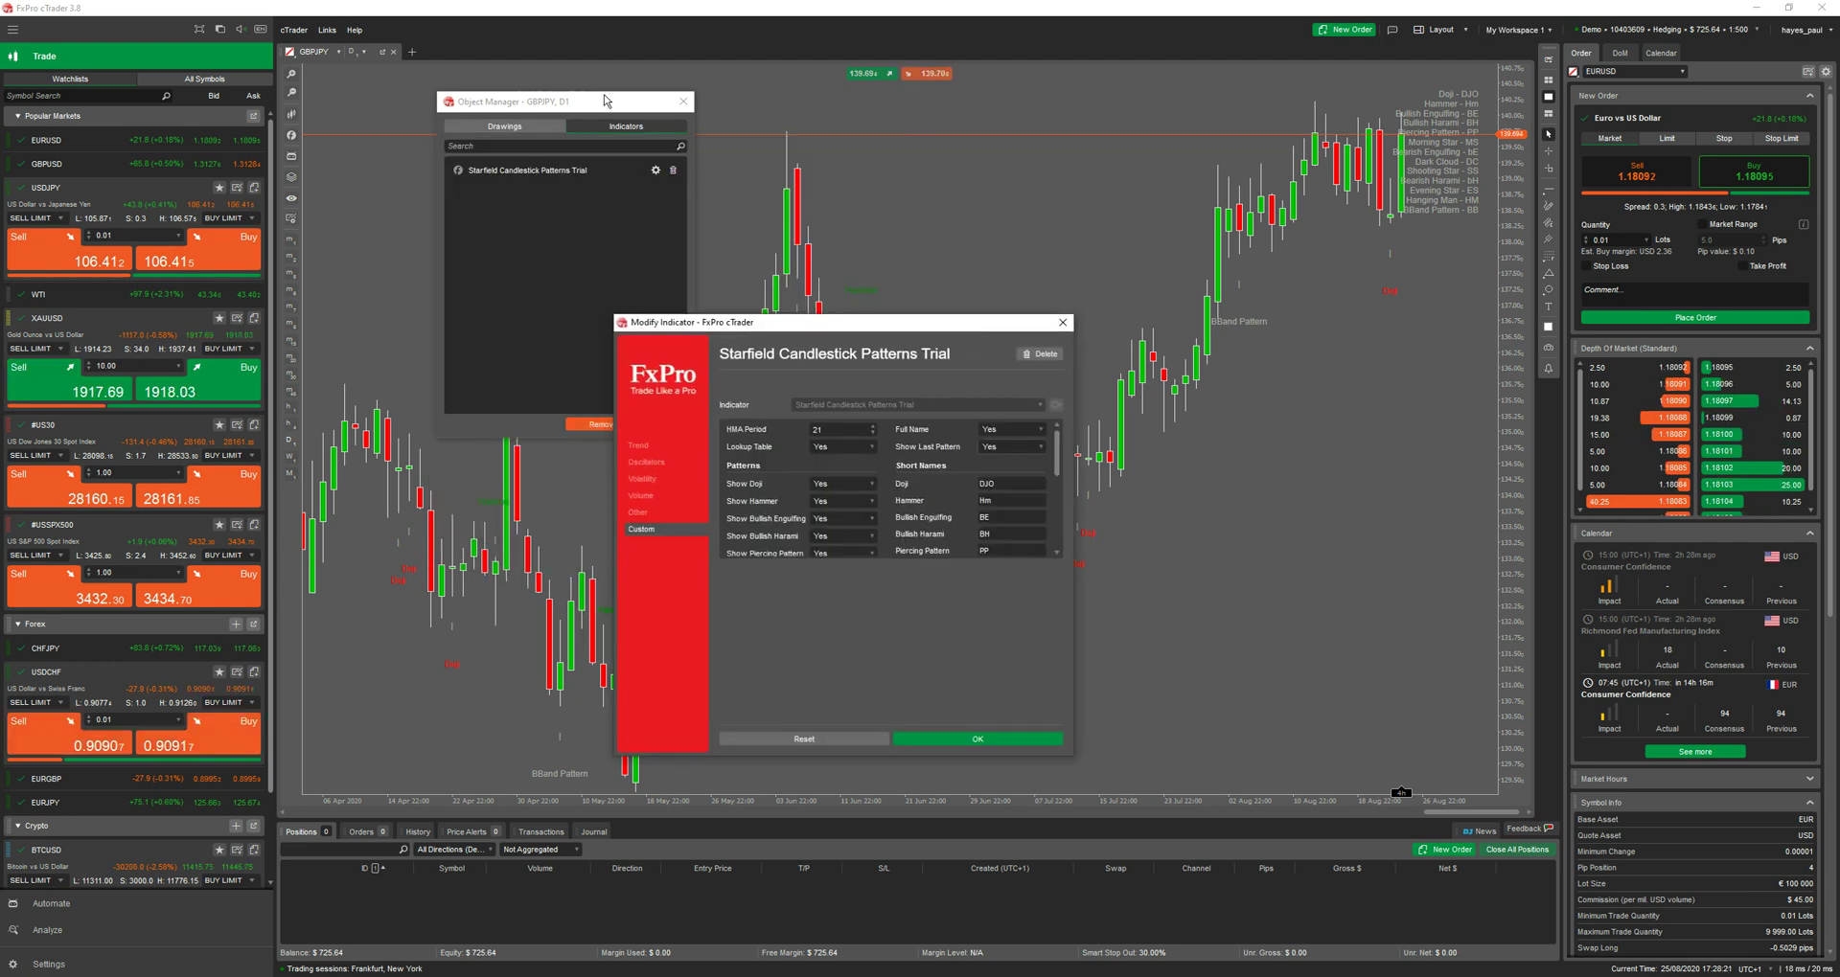
left_click(863, 446)
left_click(829, 479)
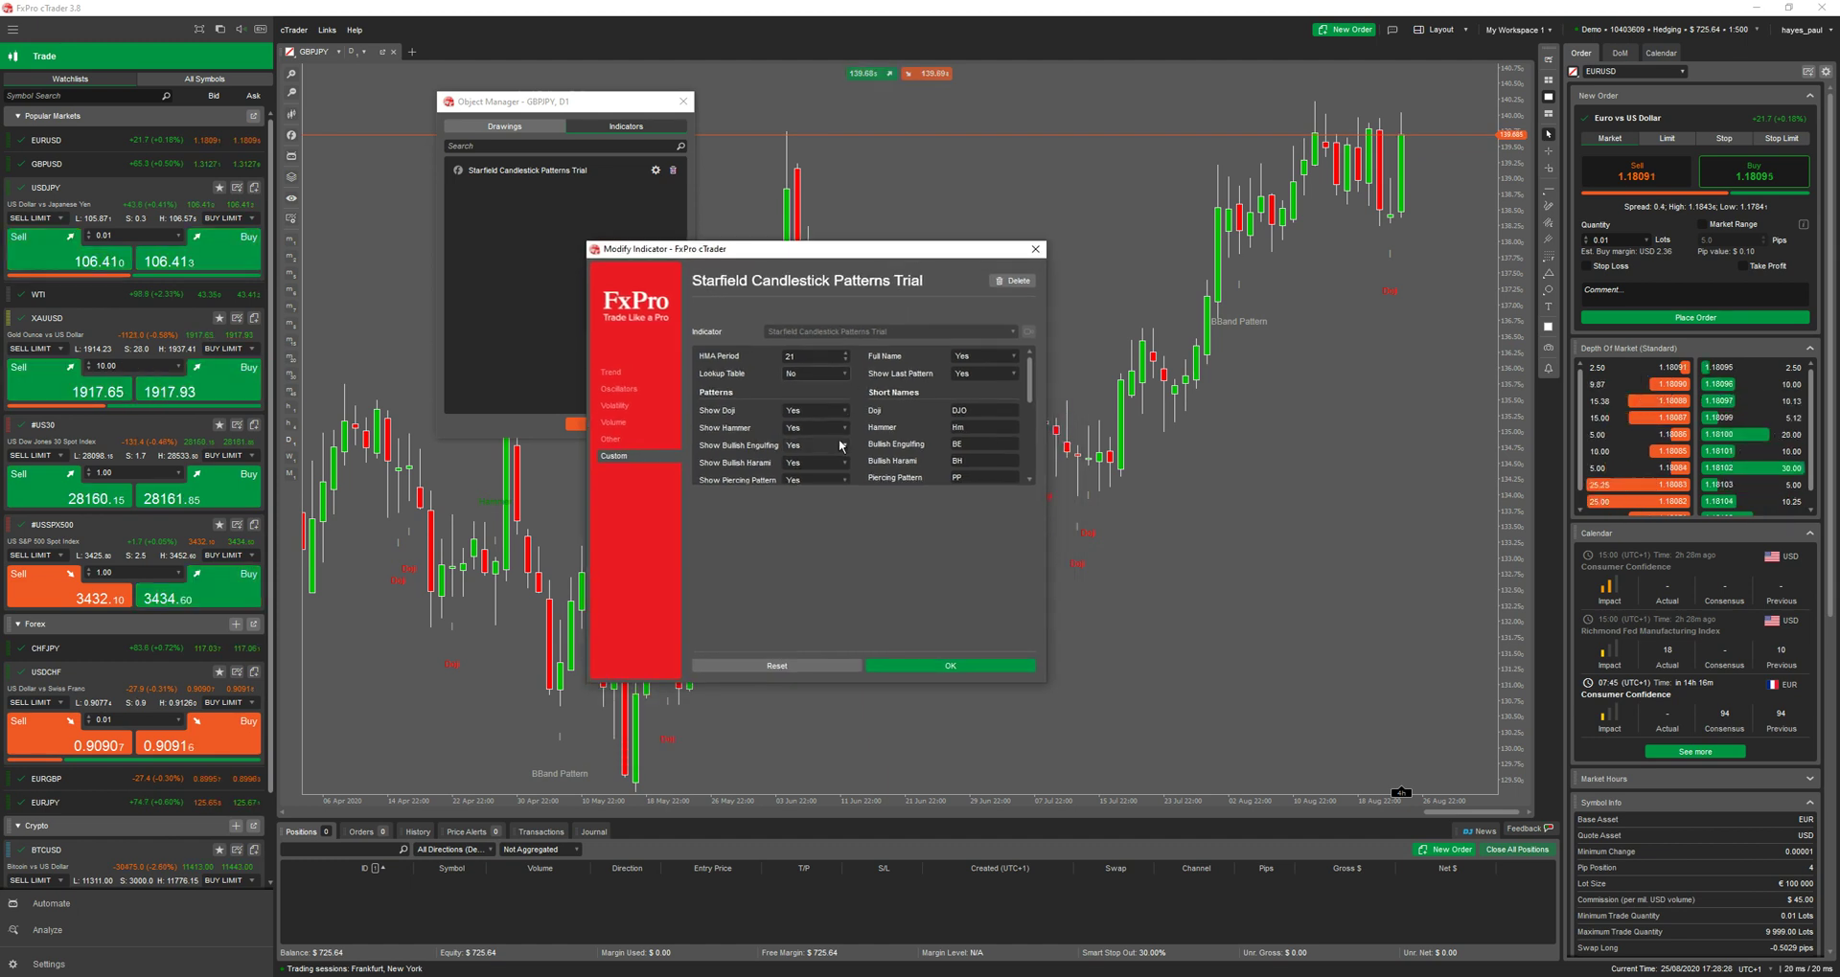
Turn off the Hammer and Bullish Harami patterns by setting Show Hammer and Show Bullish Harami to No.
left_click(841, 428)
left_click(814, 463)
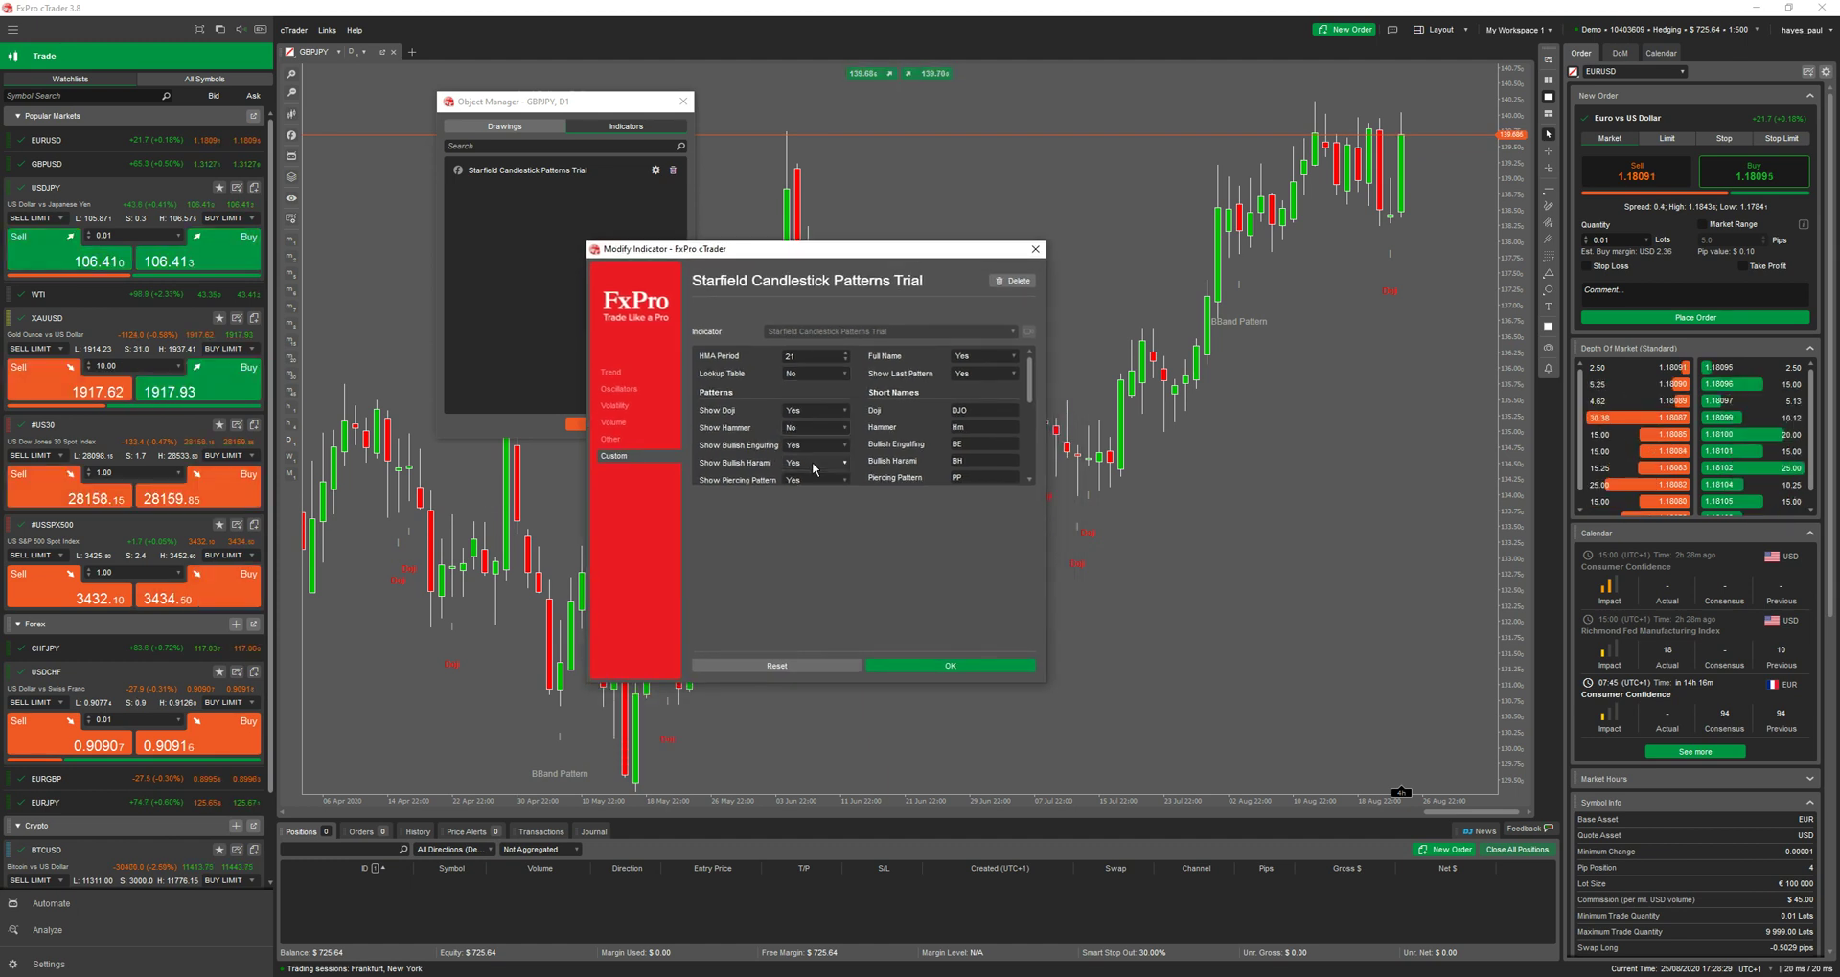
left_click(811, 492)
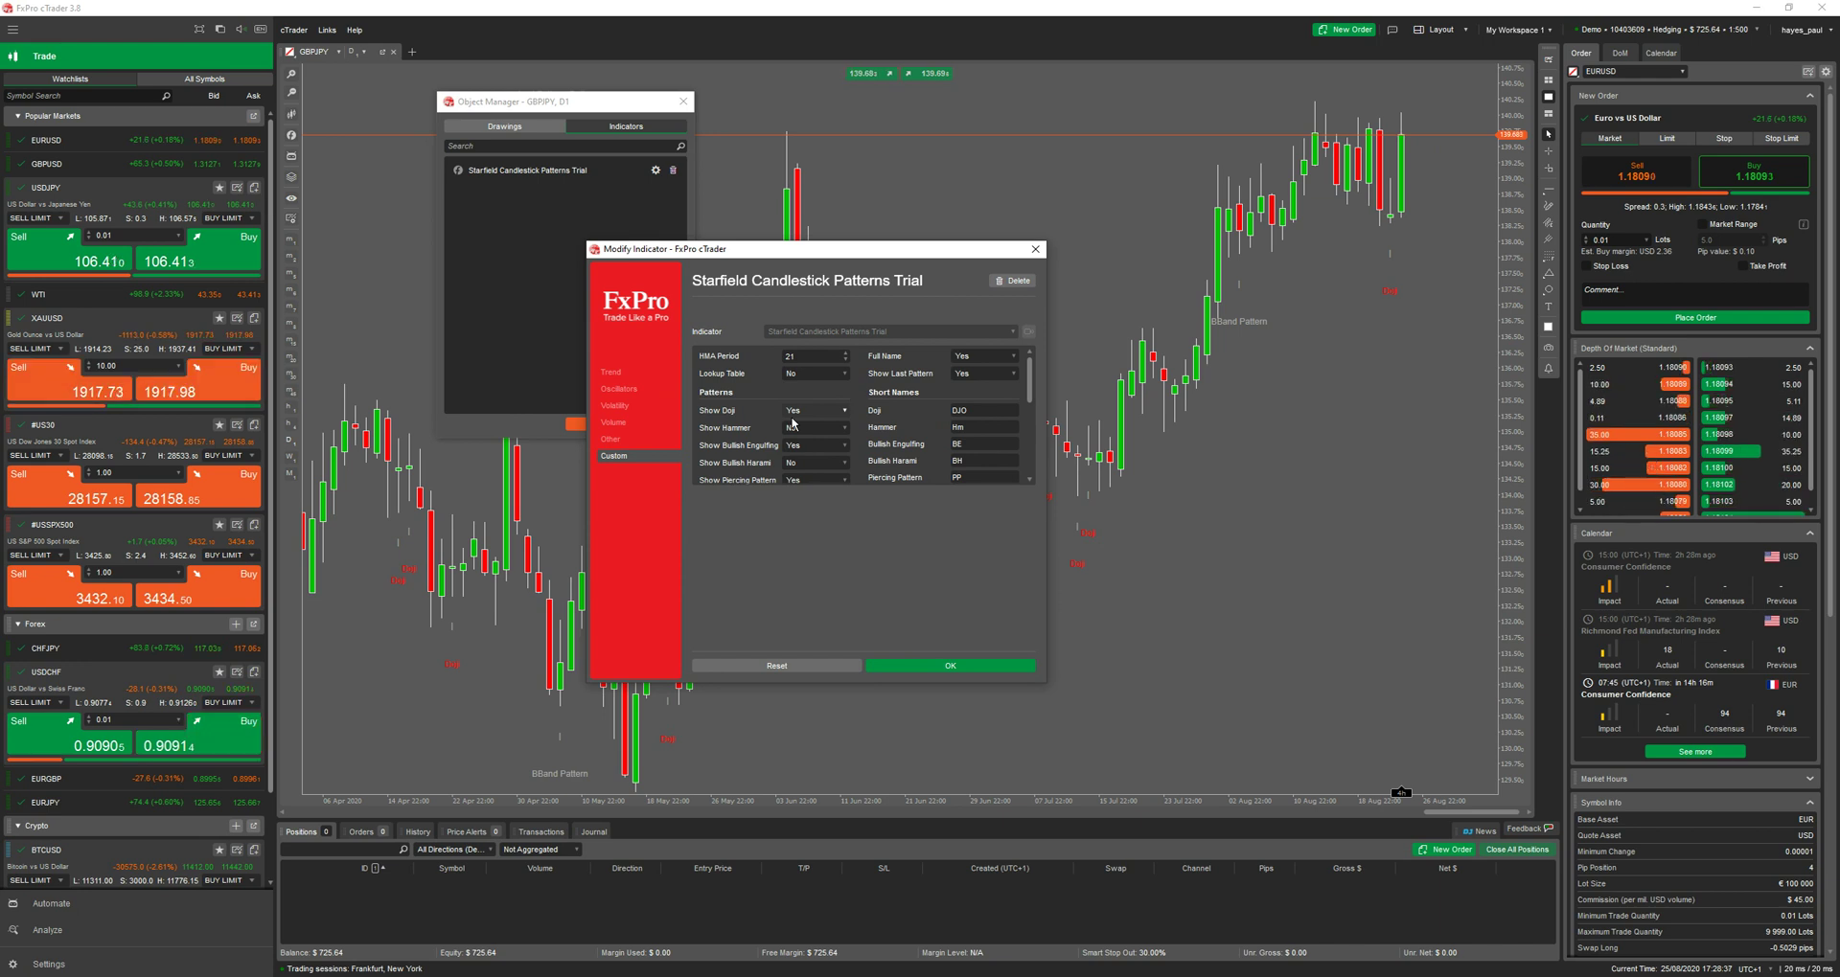
Check the Telegram and email notification options, keep Send an email? at No, and apply the indicator settings.
scroll(852, 441, "down", 5)
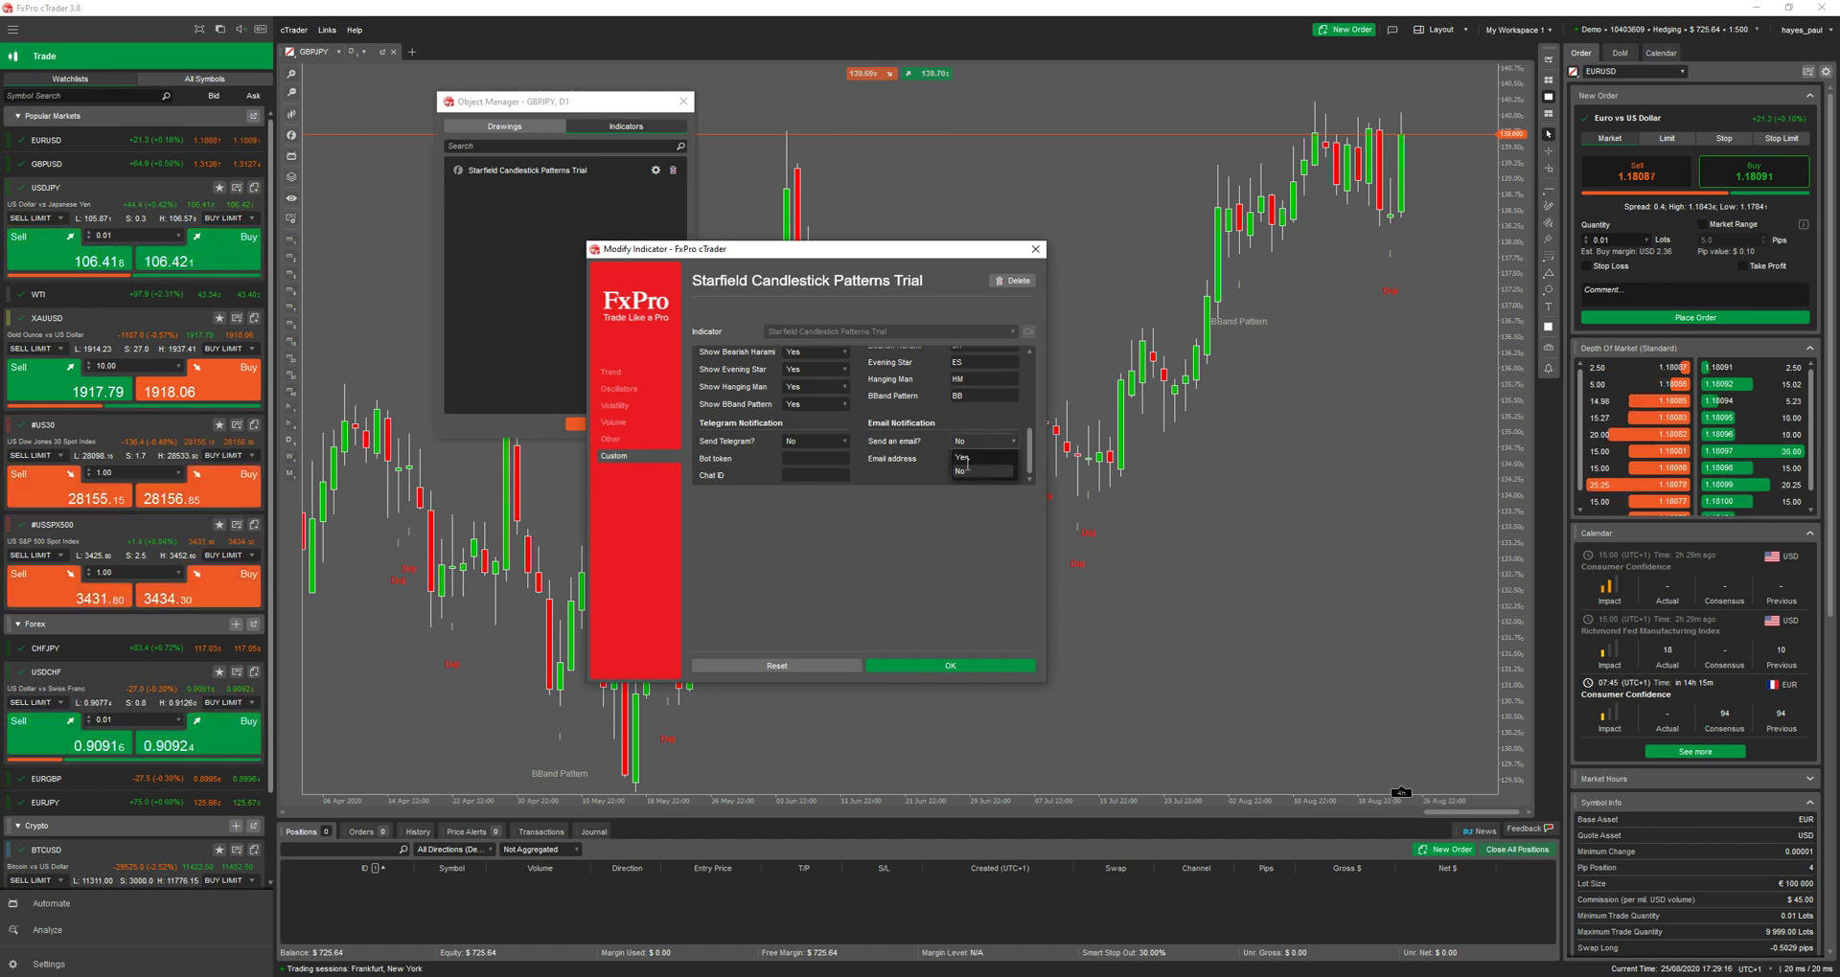
left_click(971, 449)
left_click(972, 425)
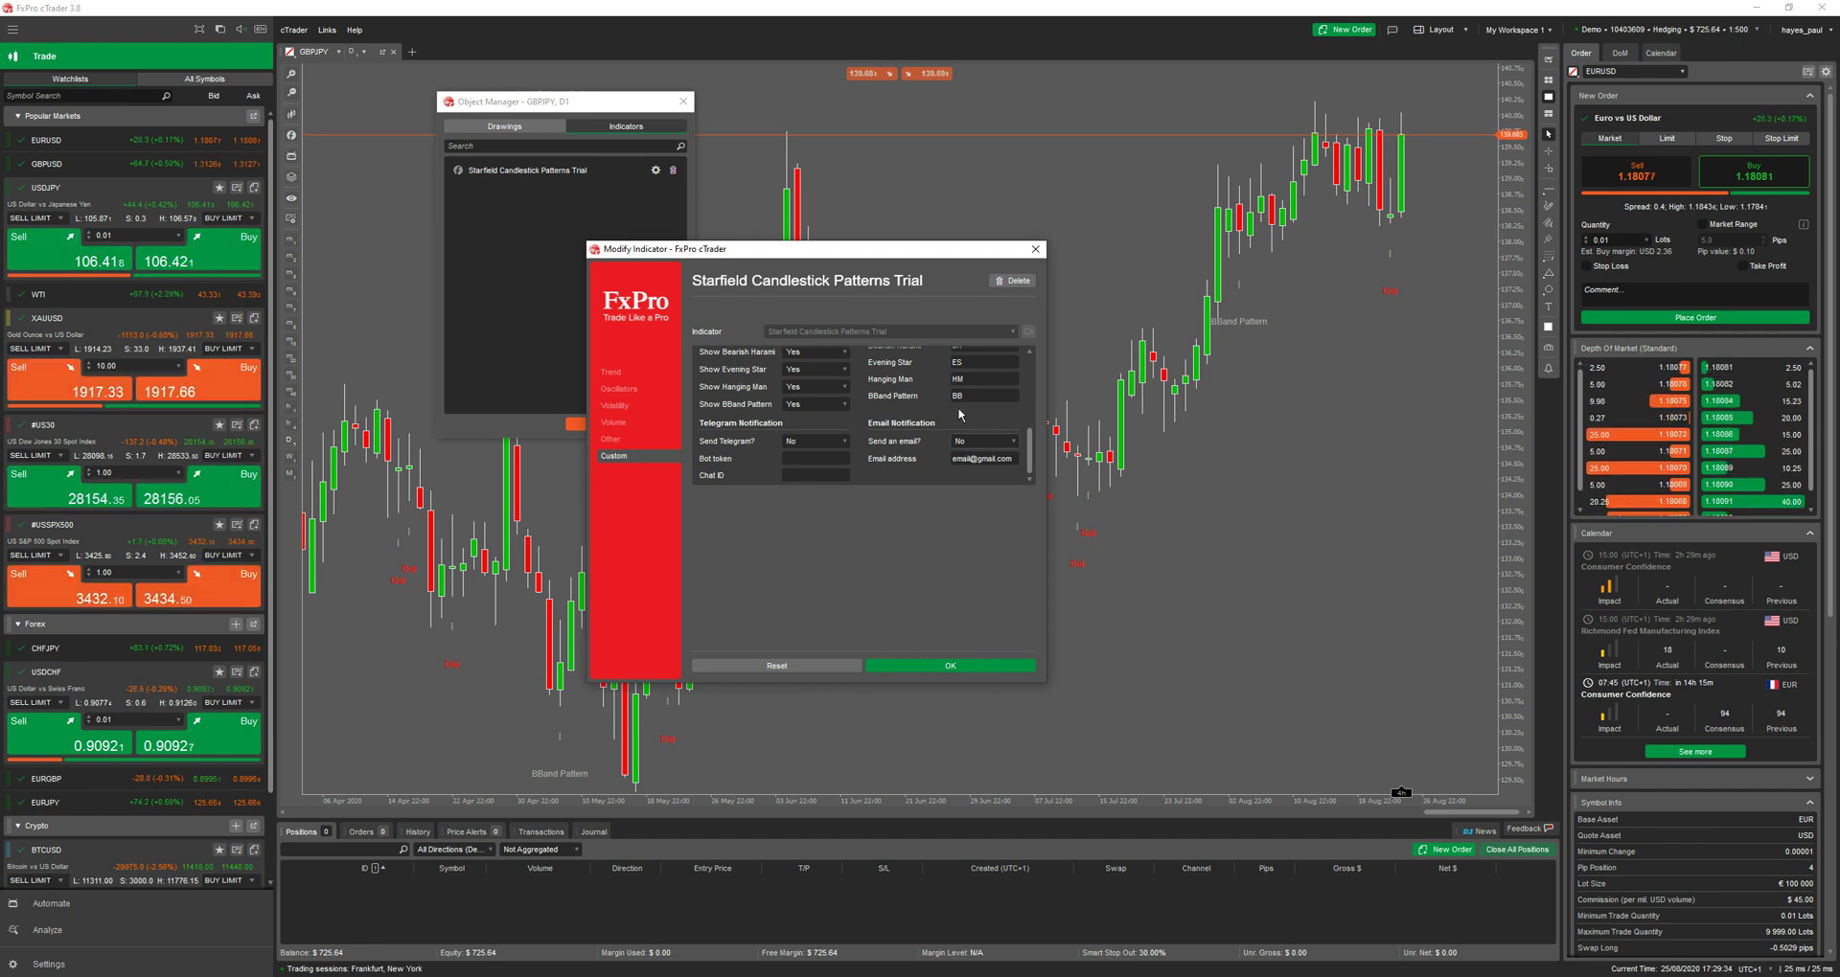
left_click(975, 669)
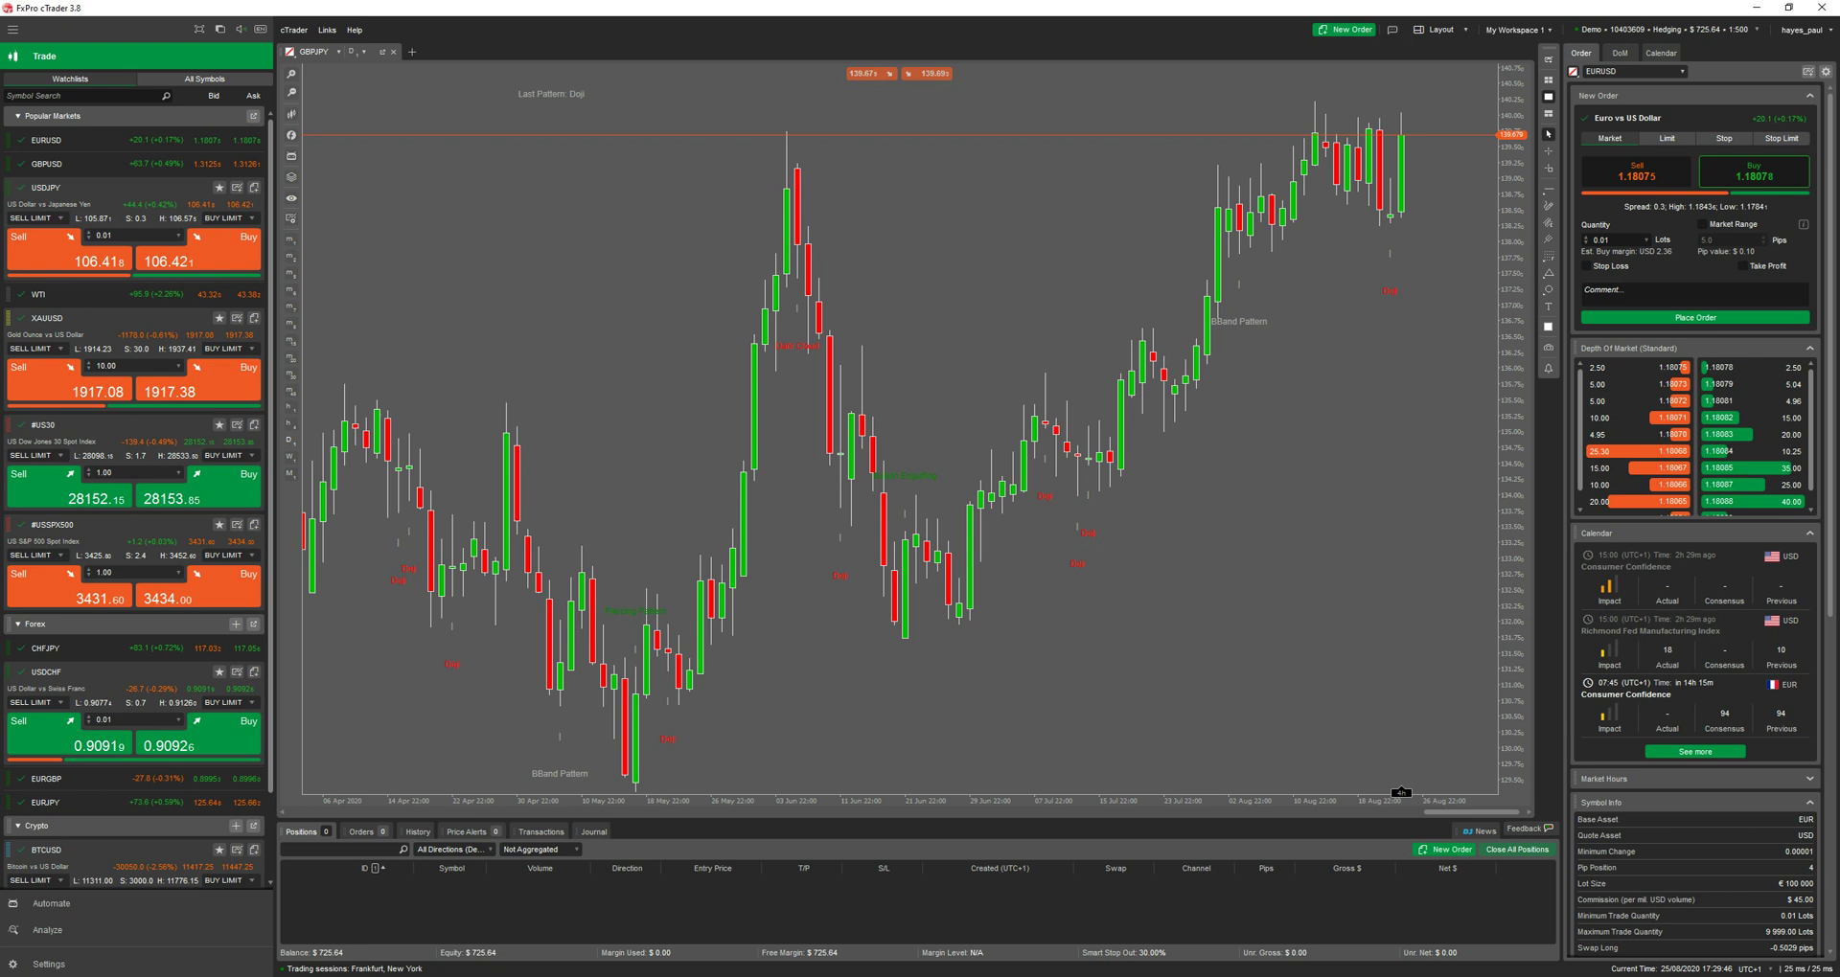
Switch to the ClickAlgo website in Chrome and open the Starfield Candlestick Patterns page via the Starfield Trading Indicators vendor category.
key("alt+Tab")
key("super+Up")
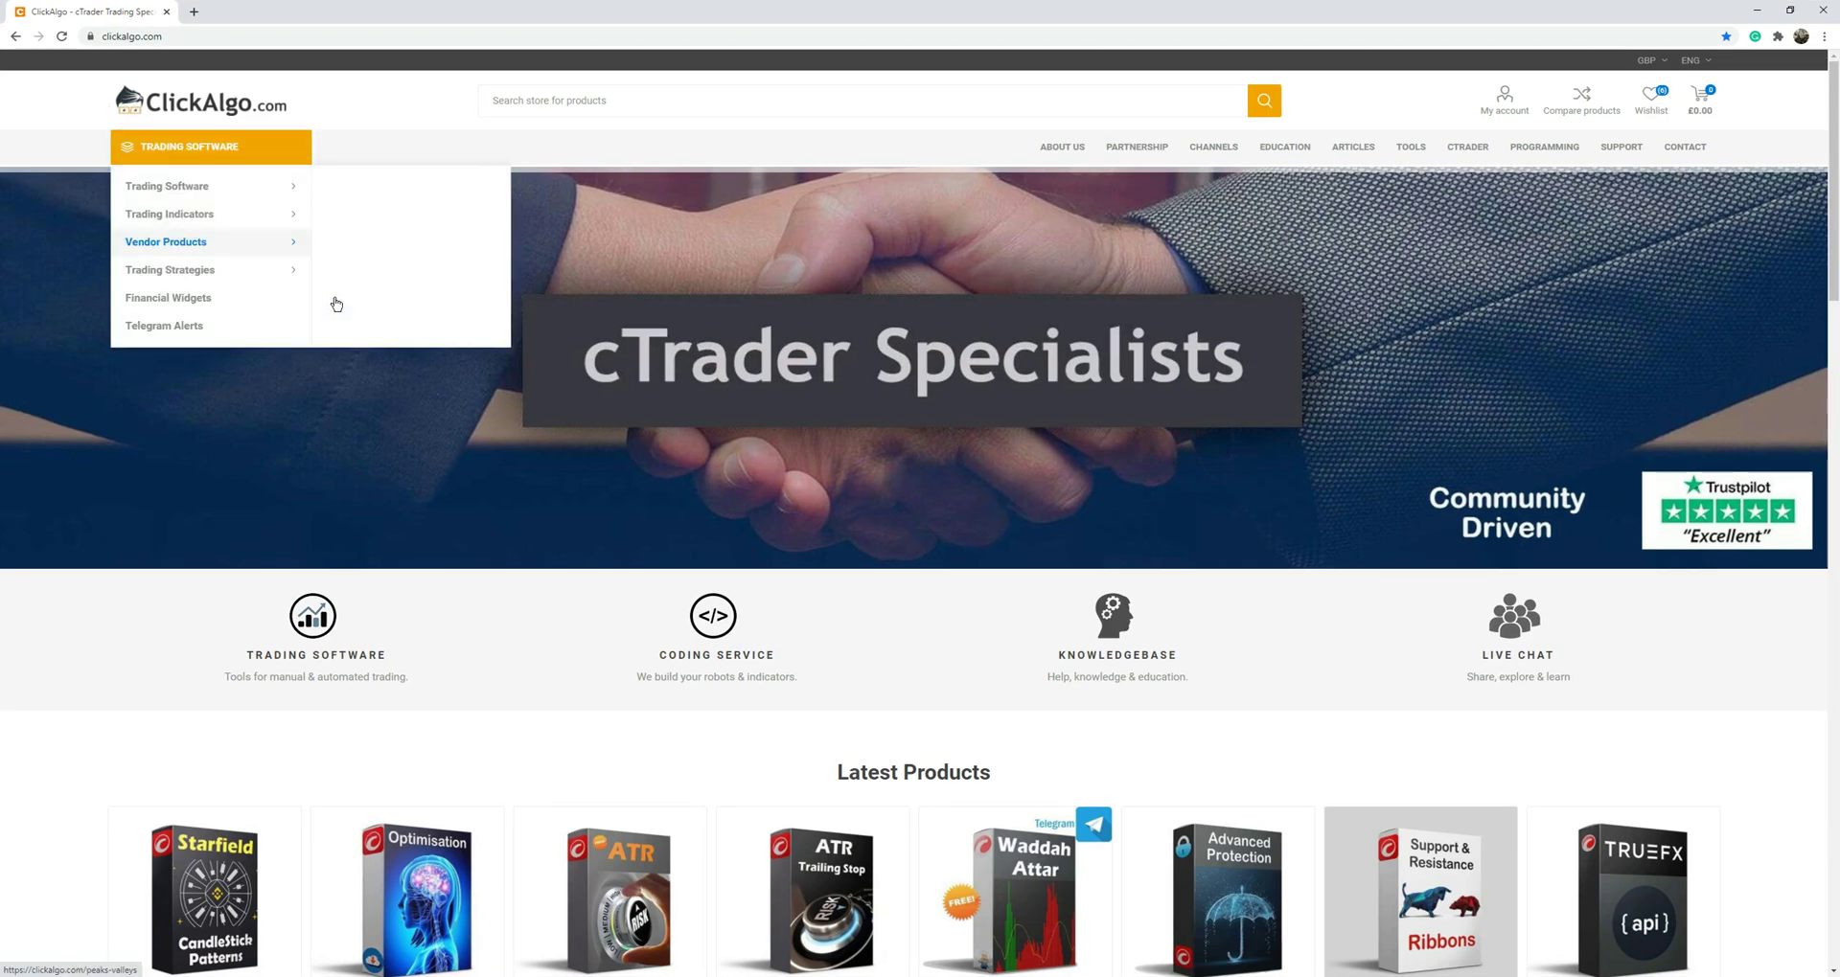
mouse_move(183, 141)
mouse_move(182, 244)
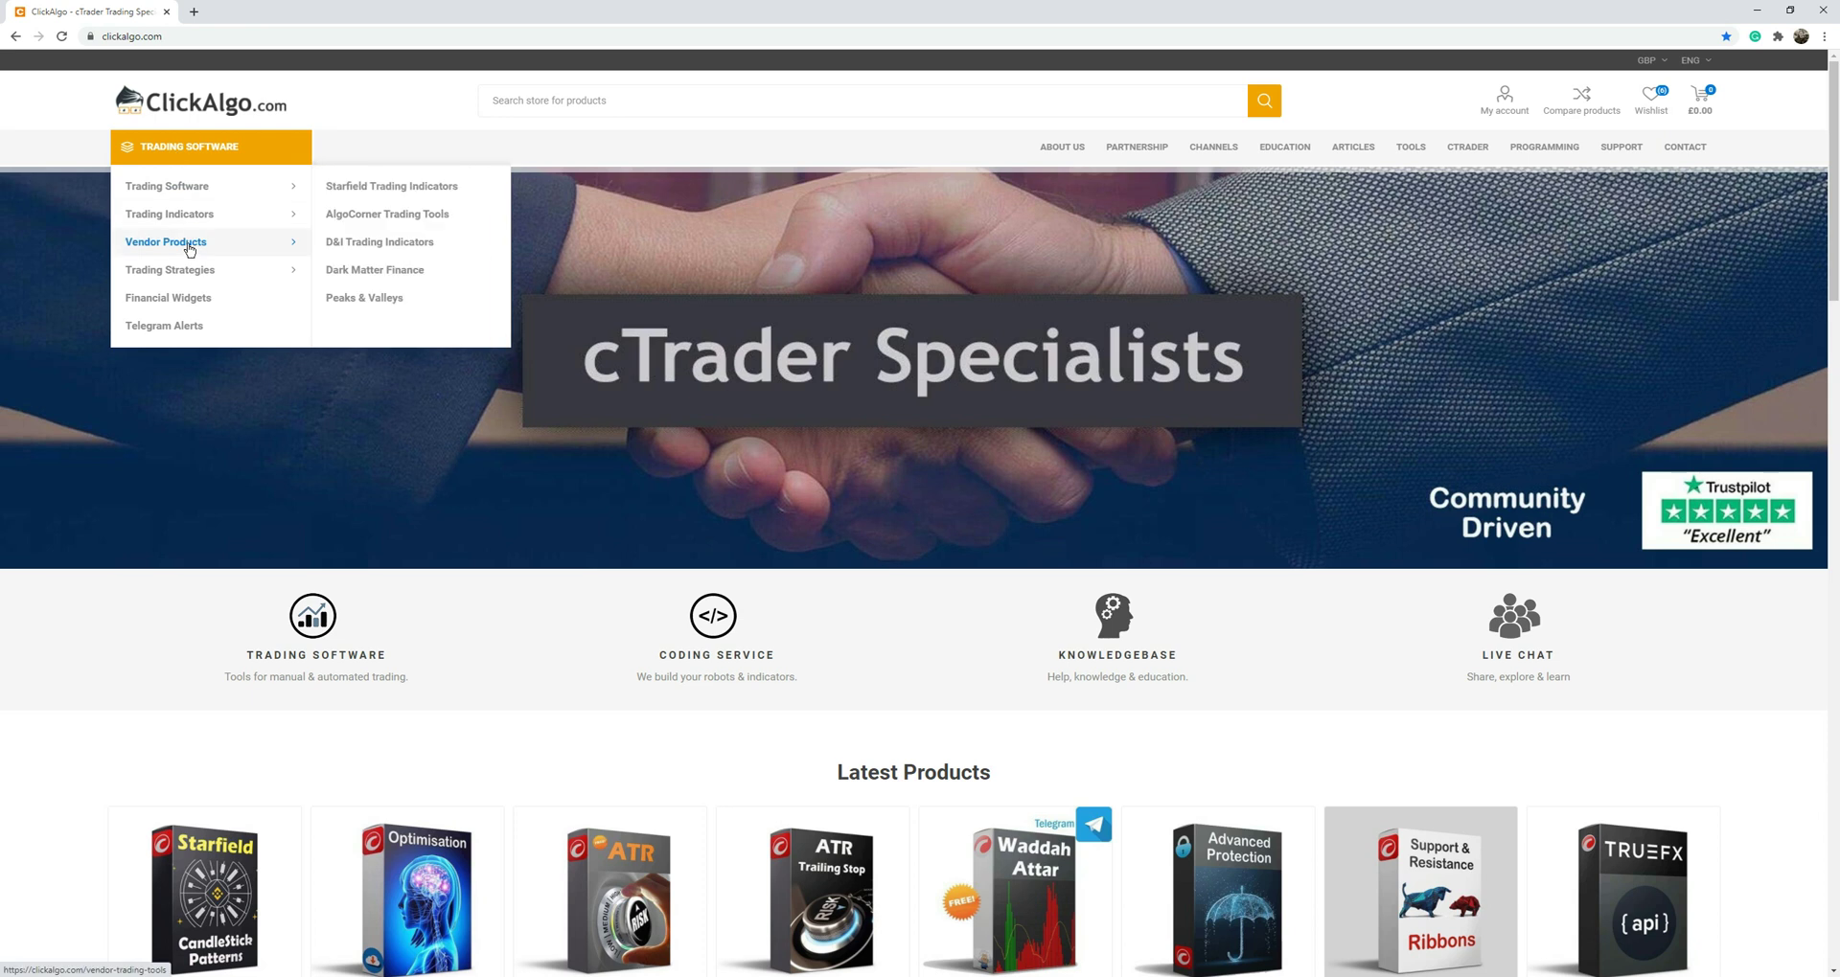
left_click(427, 195)
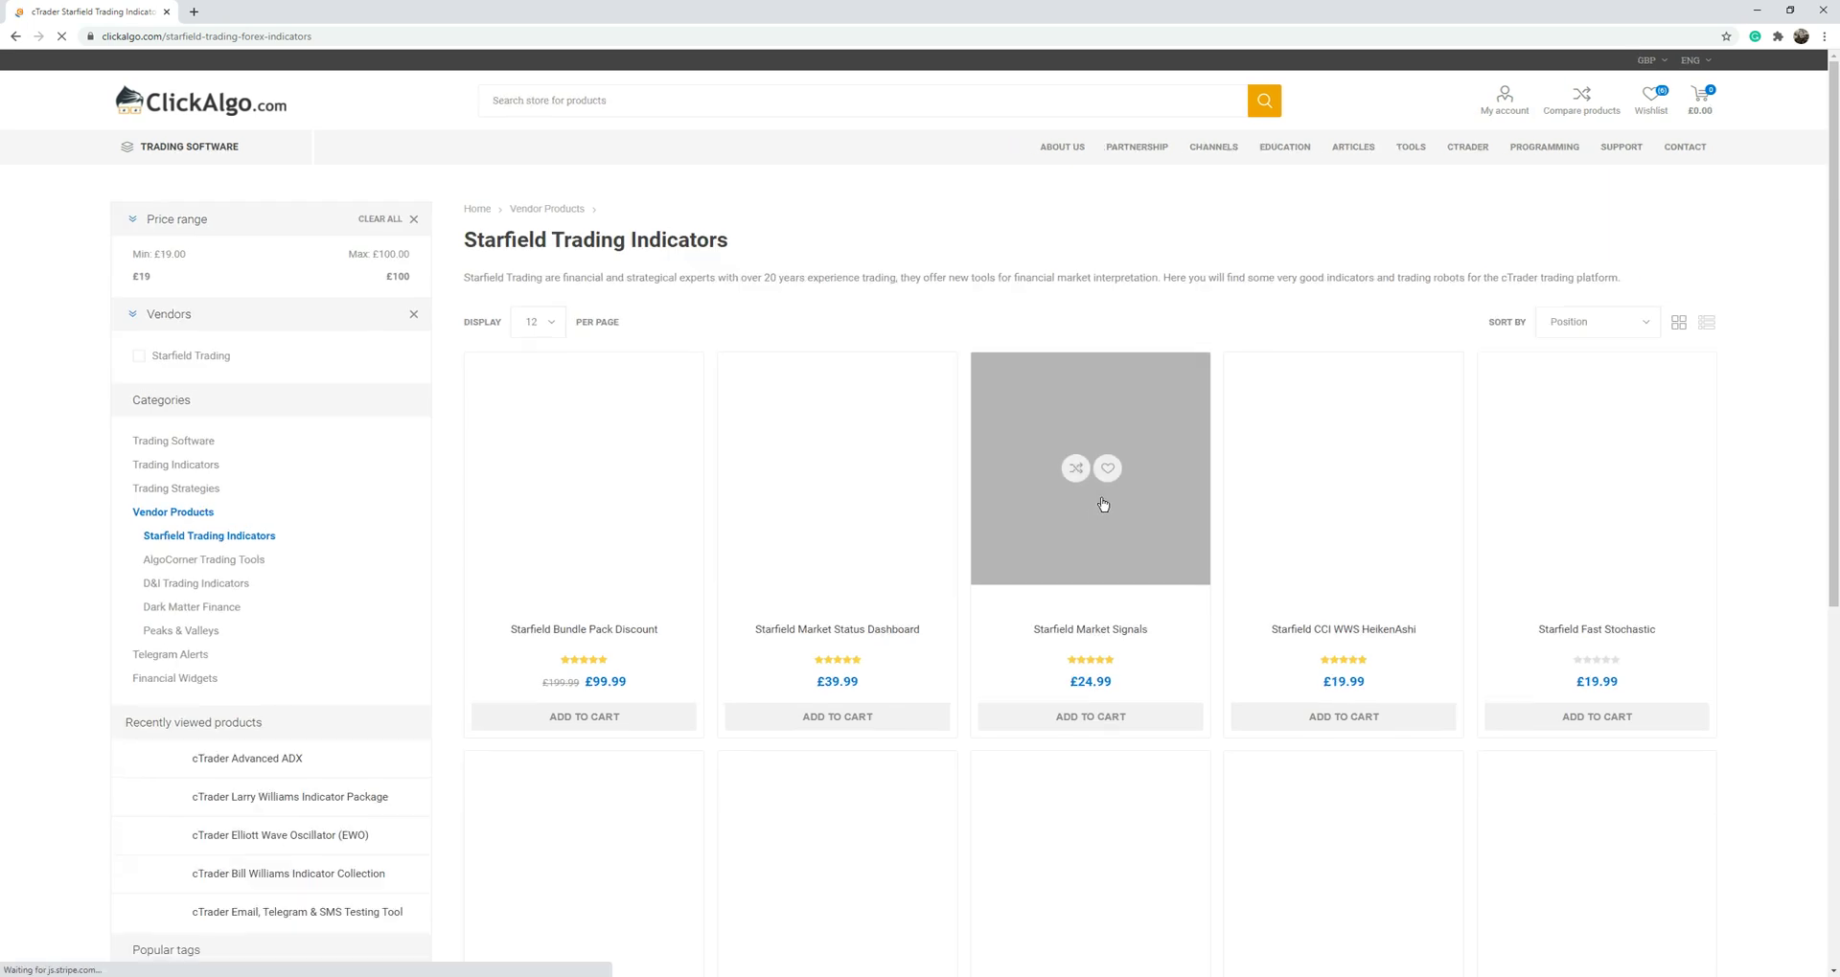
scroll(1773, 539, "down", 3)
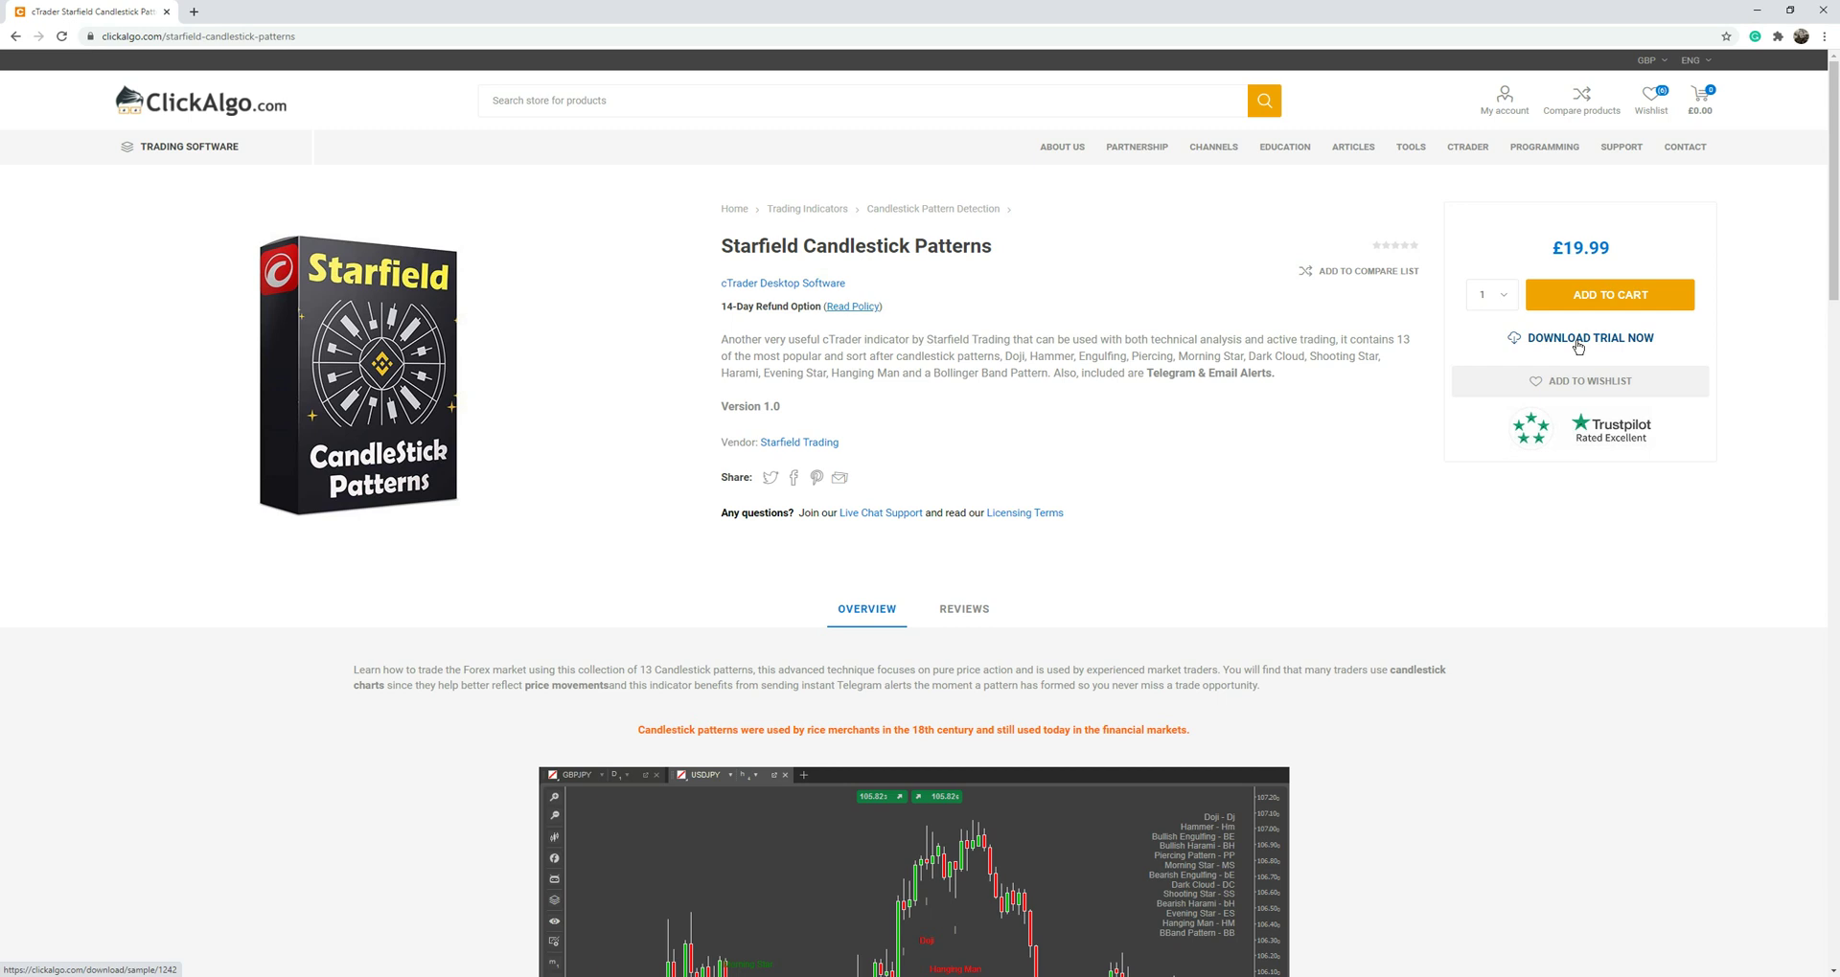
Review the Starfield Candlestick Patterns page's overview, parameter explanations, alert information, and installation and trial sections.
scroll(1250, 479, "down", 5)
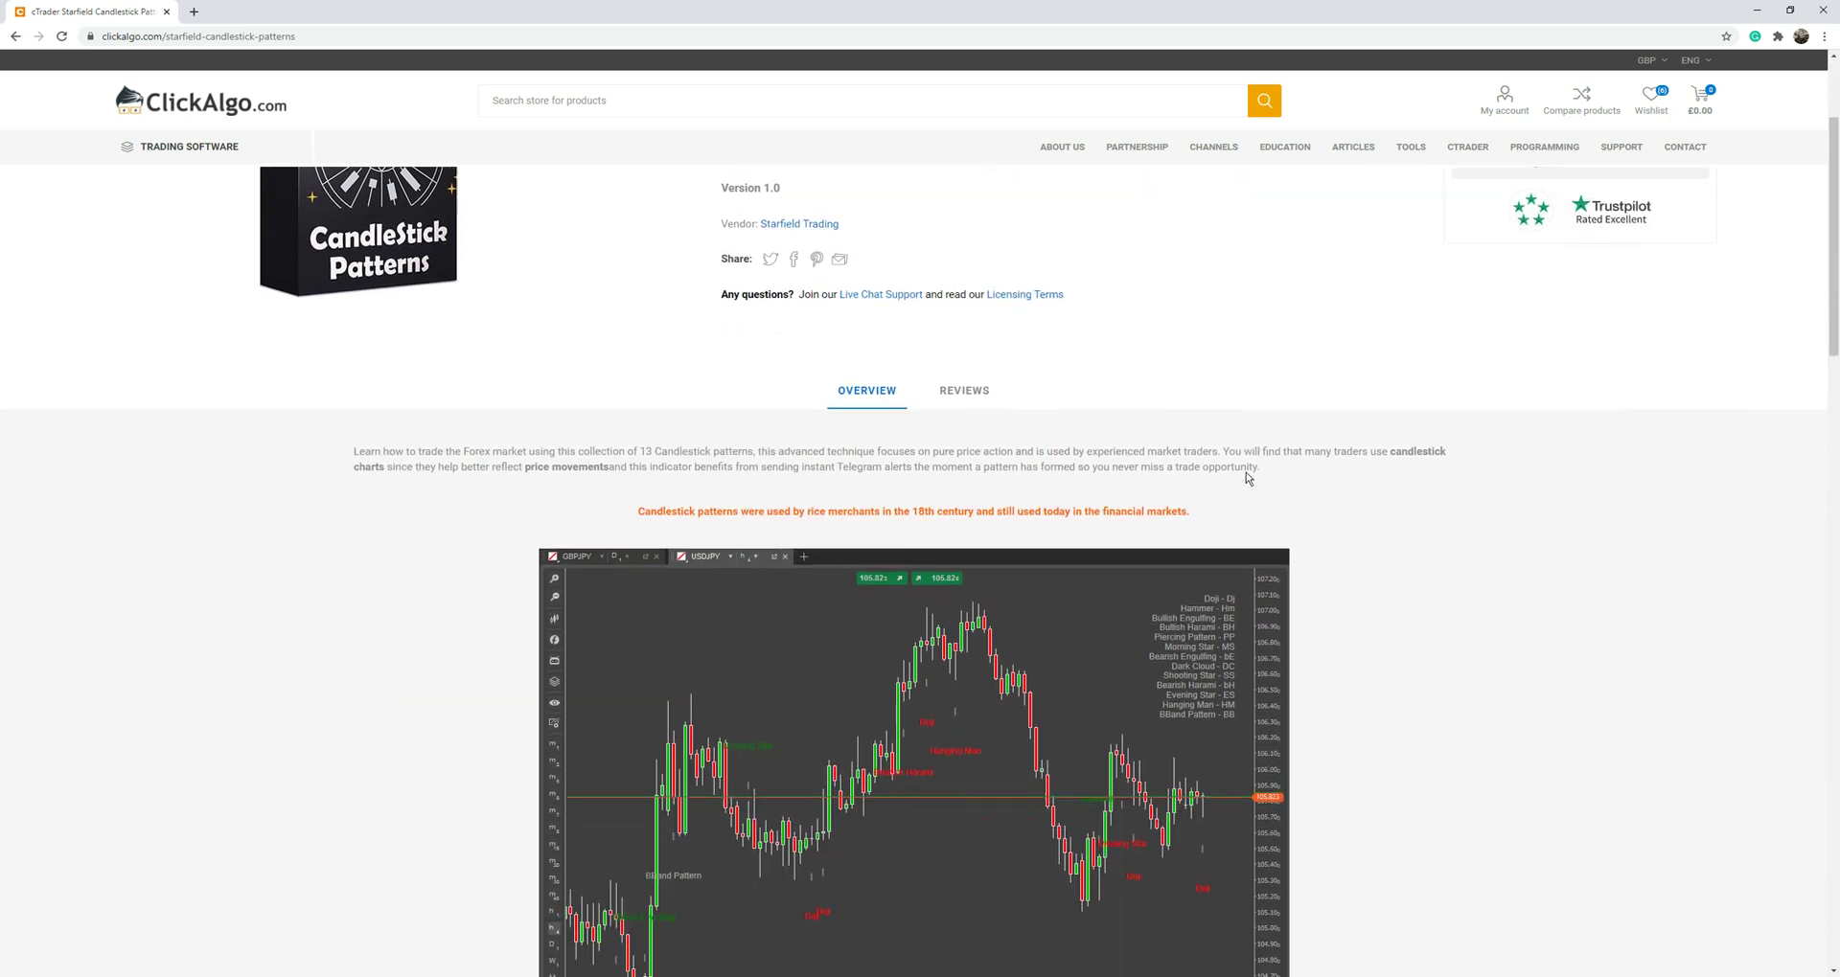
scroll(1249, 477, "down", 8)
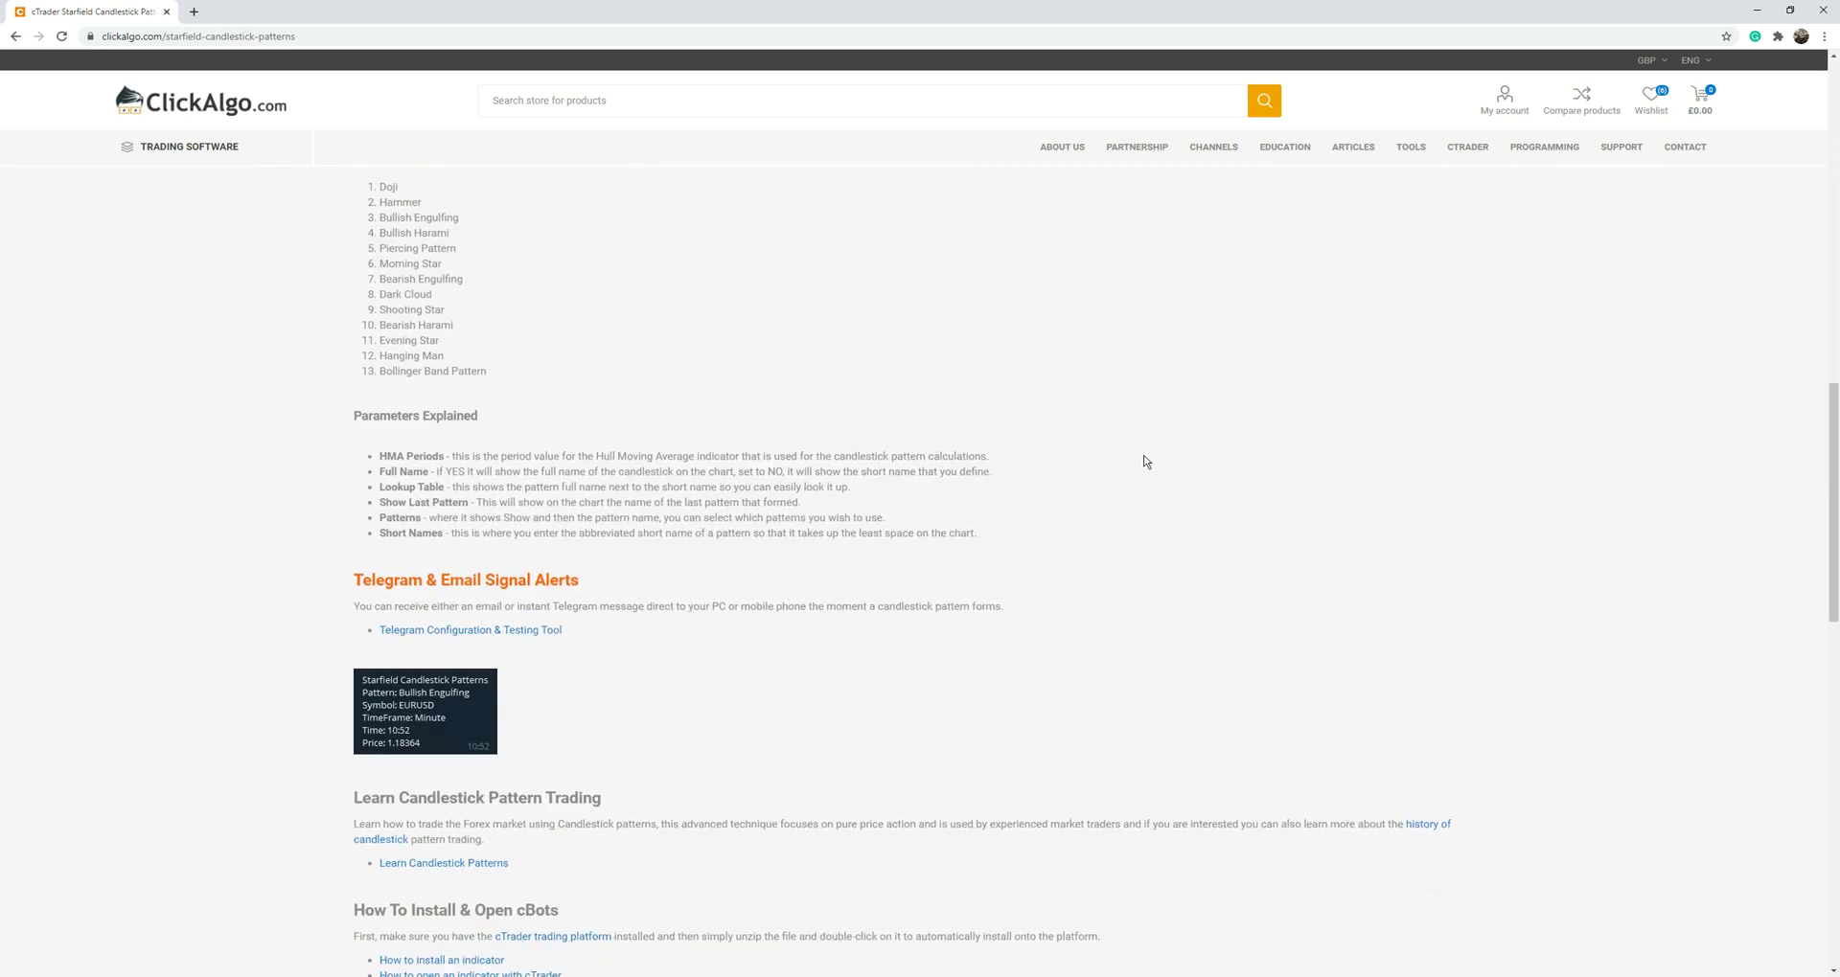
scroll(1057, 572, "down", 3)
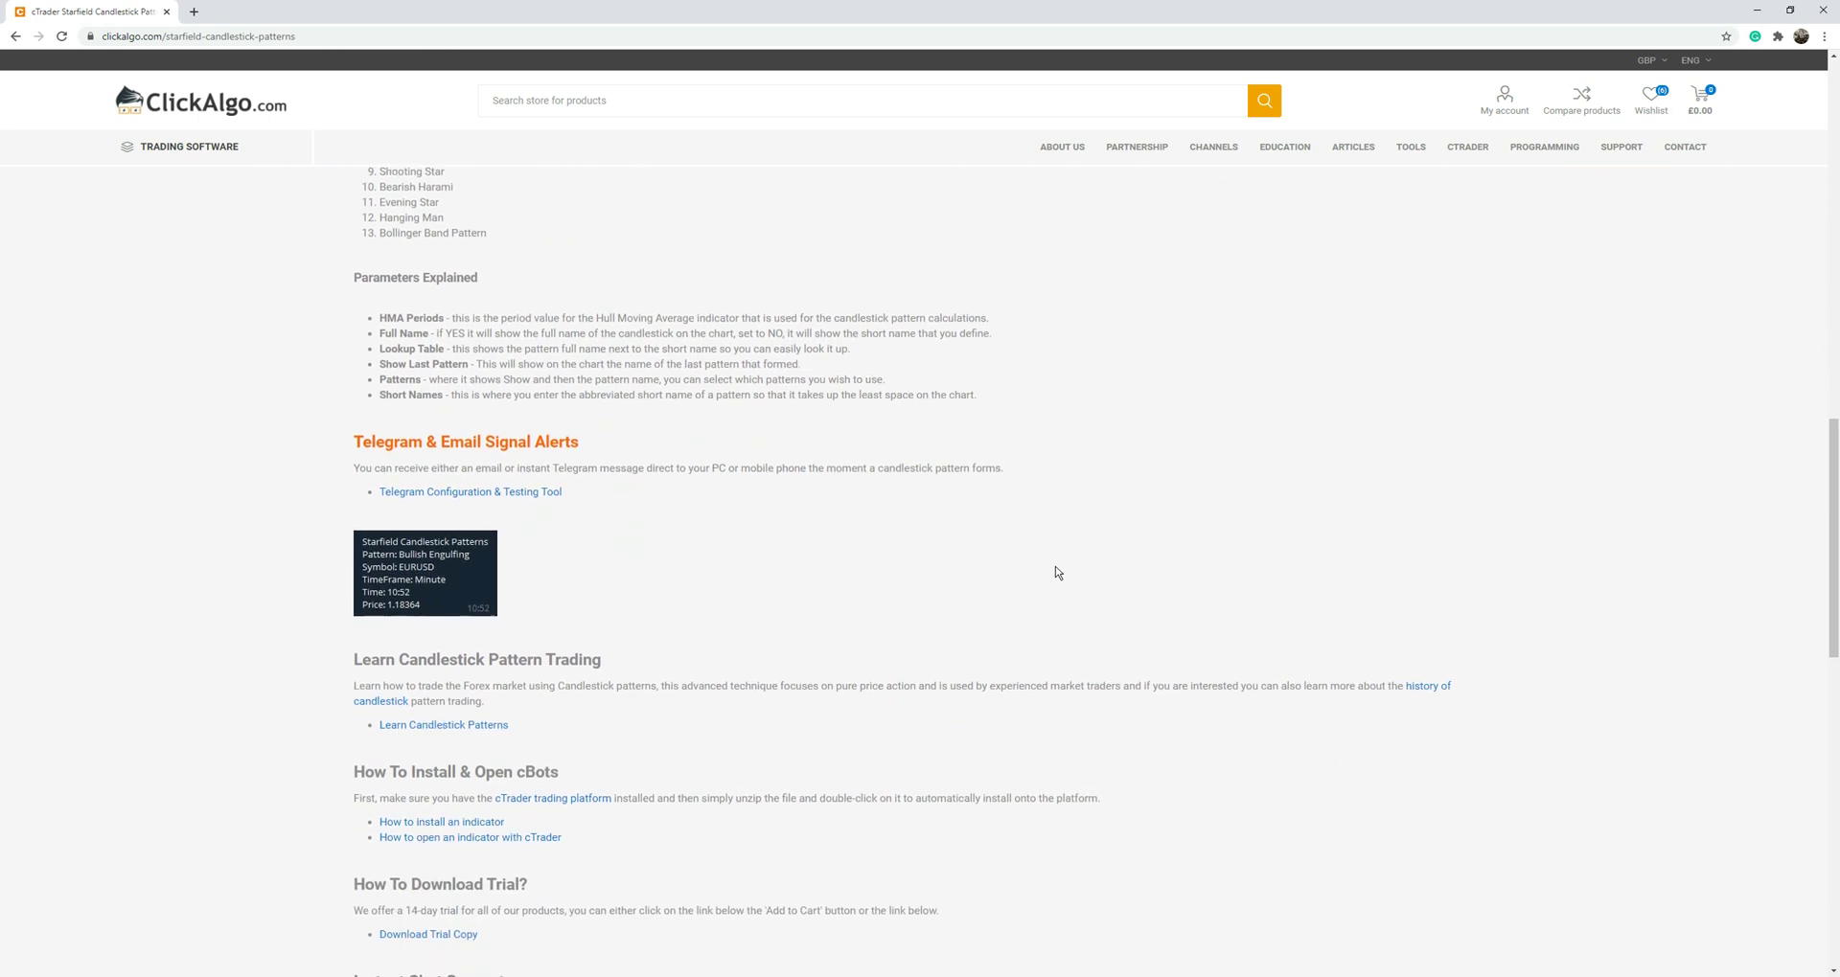
scroll(1054, 570, "down", 1)
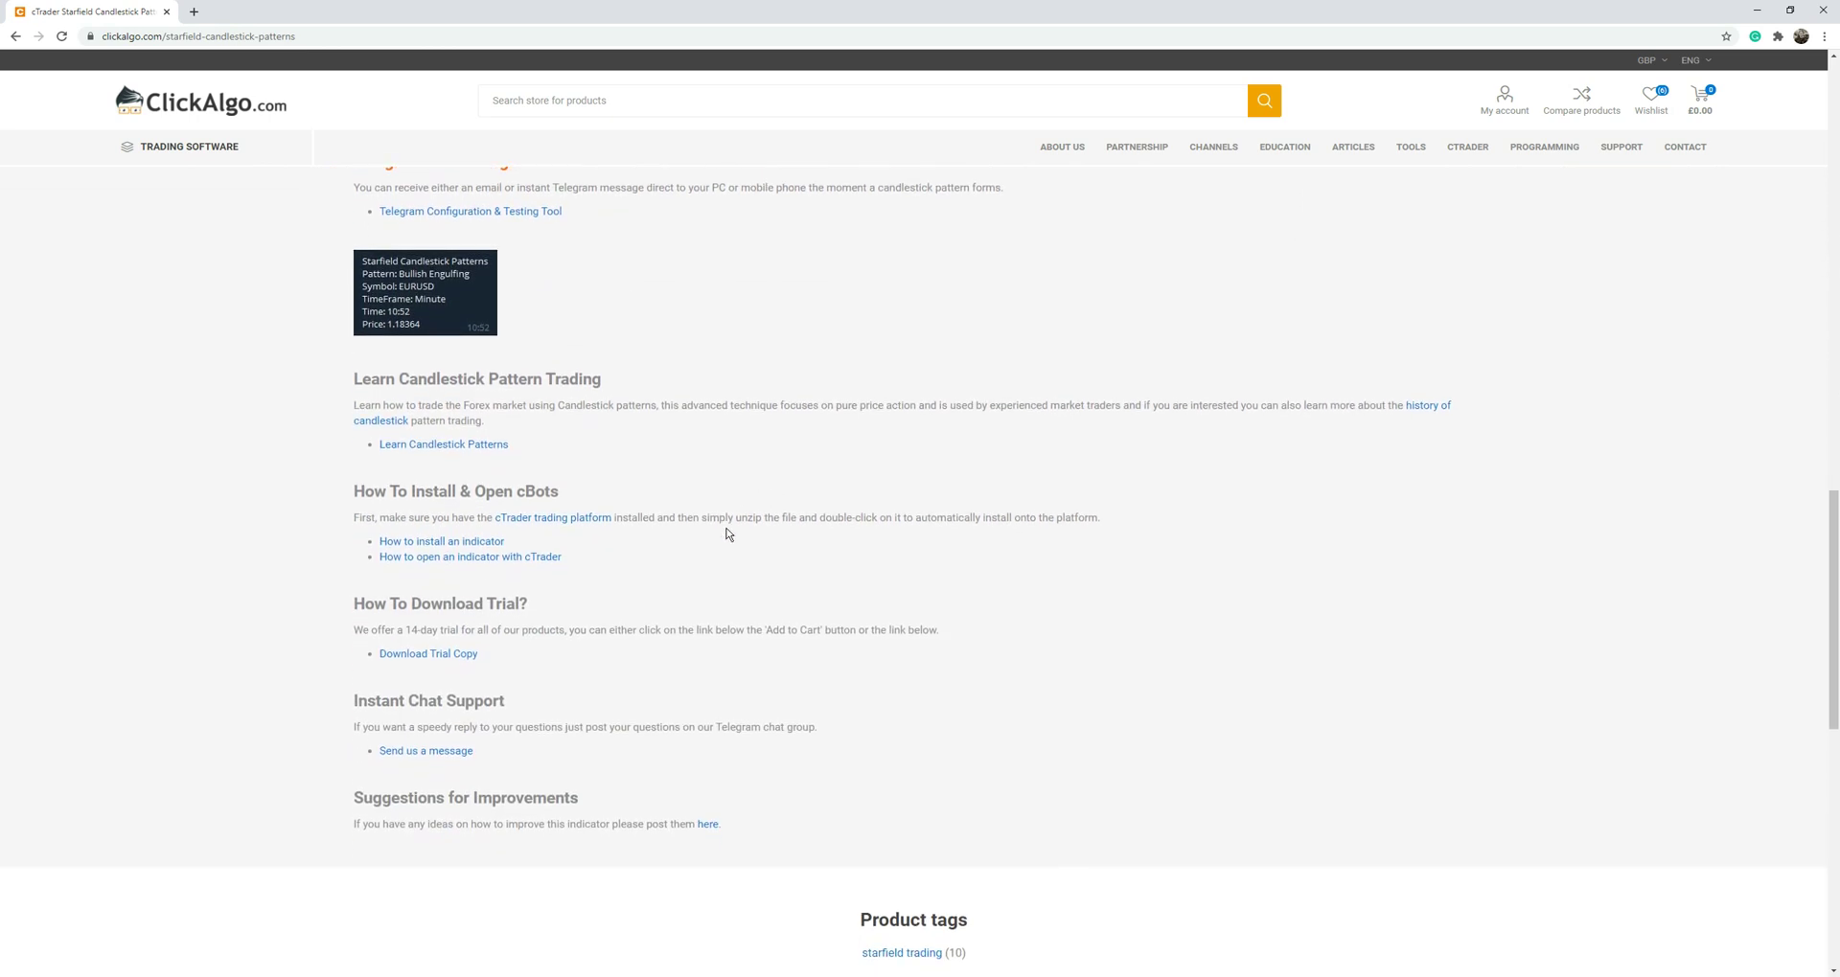
scroll(728, 534, "up", 2)
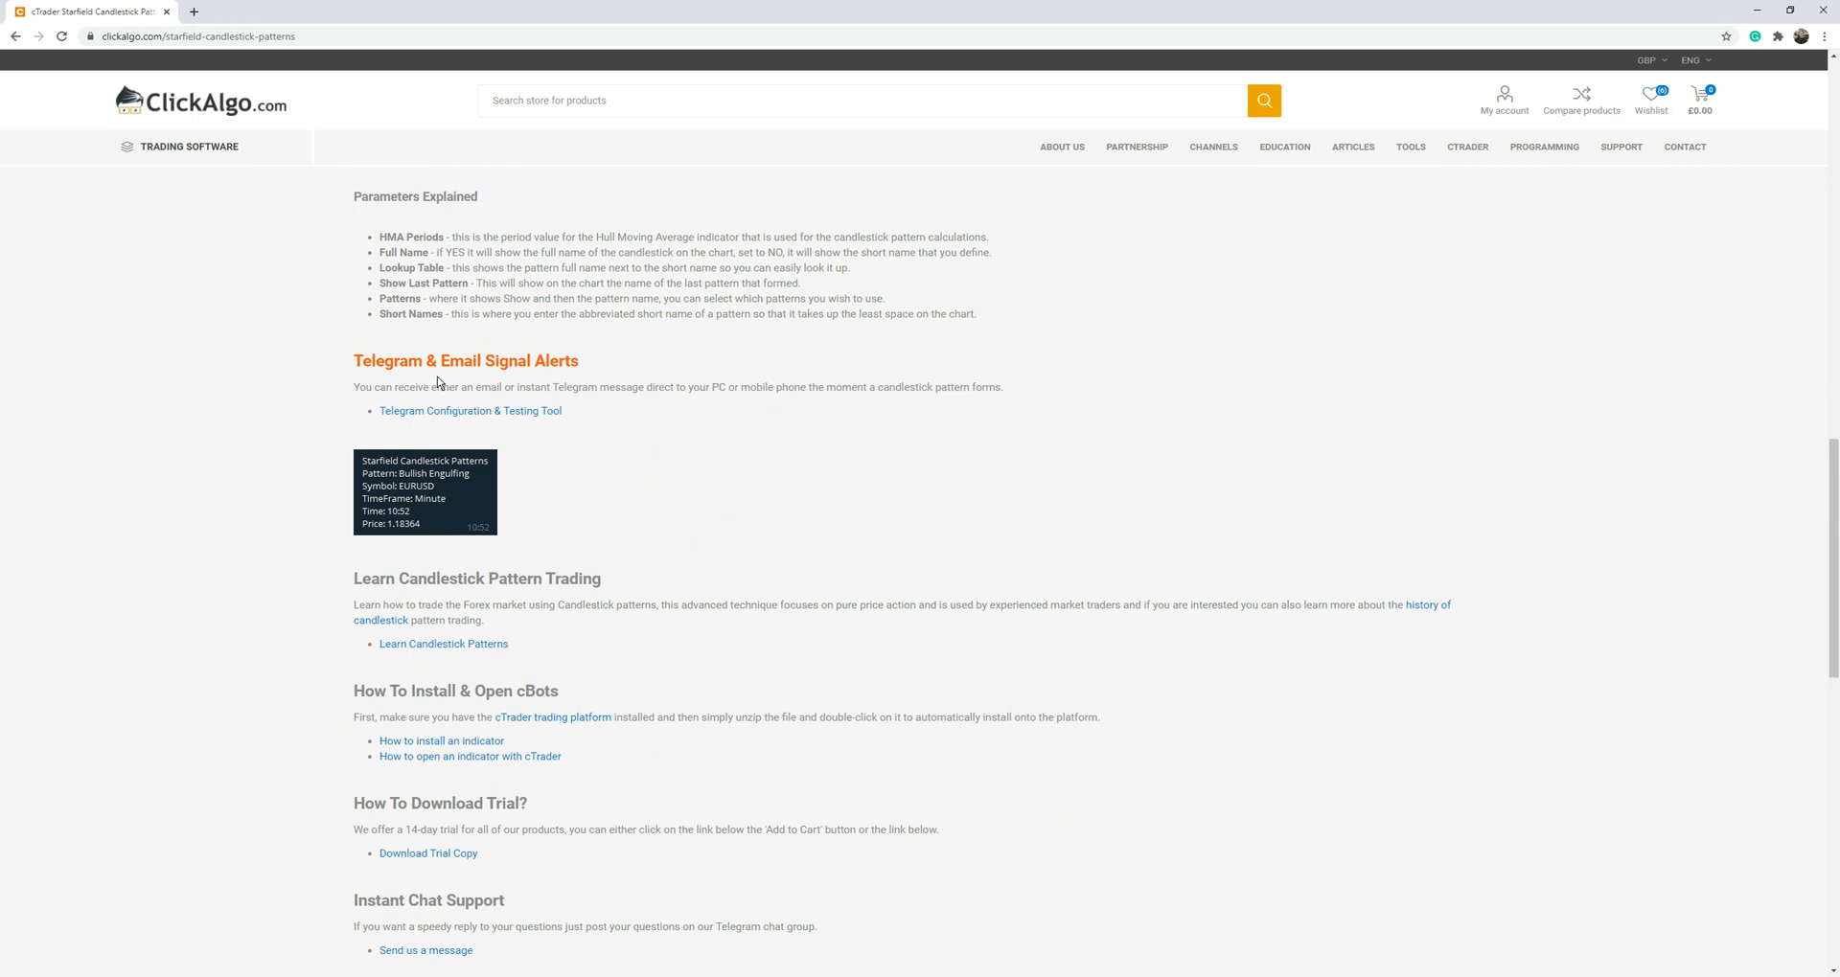
Open the Telegram Configuration & Testing Tool page and read how to test the email and Telegram settings.
left_click(544, 415)
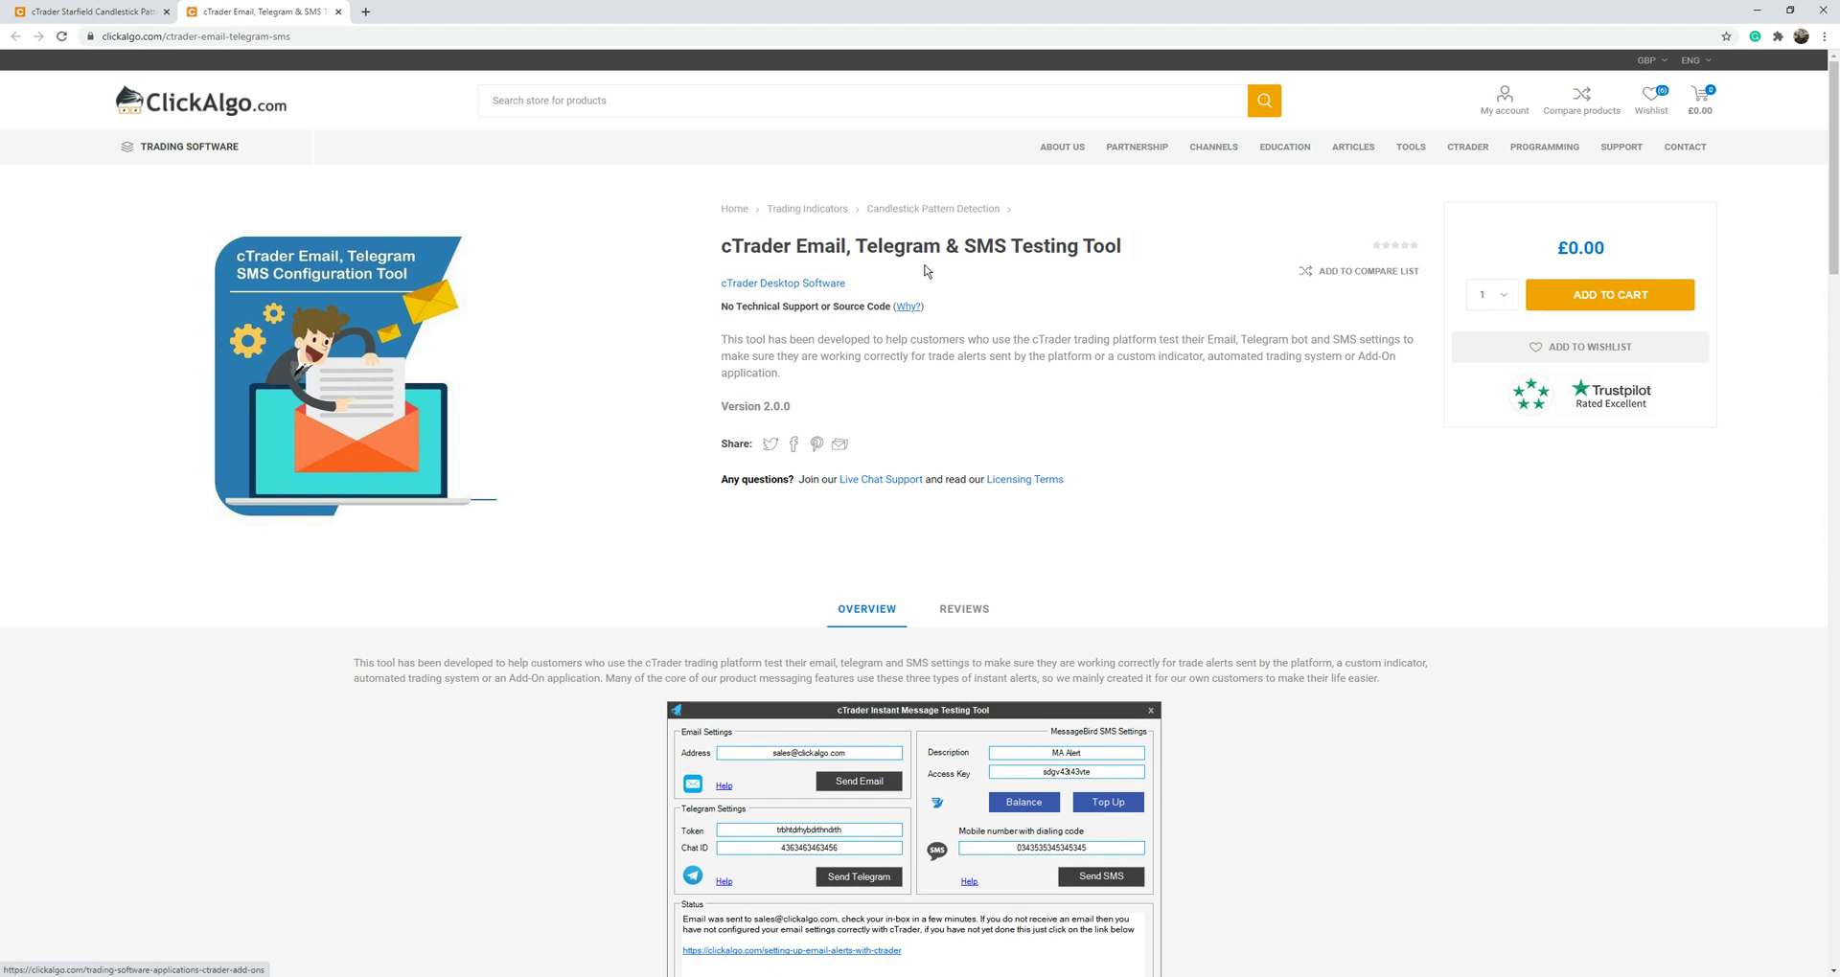
scroll(1188, 563, "down", 1)
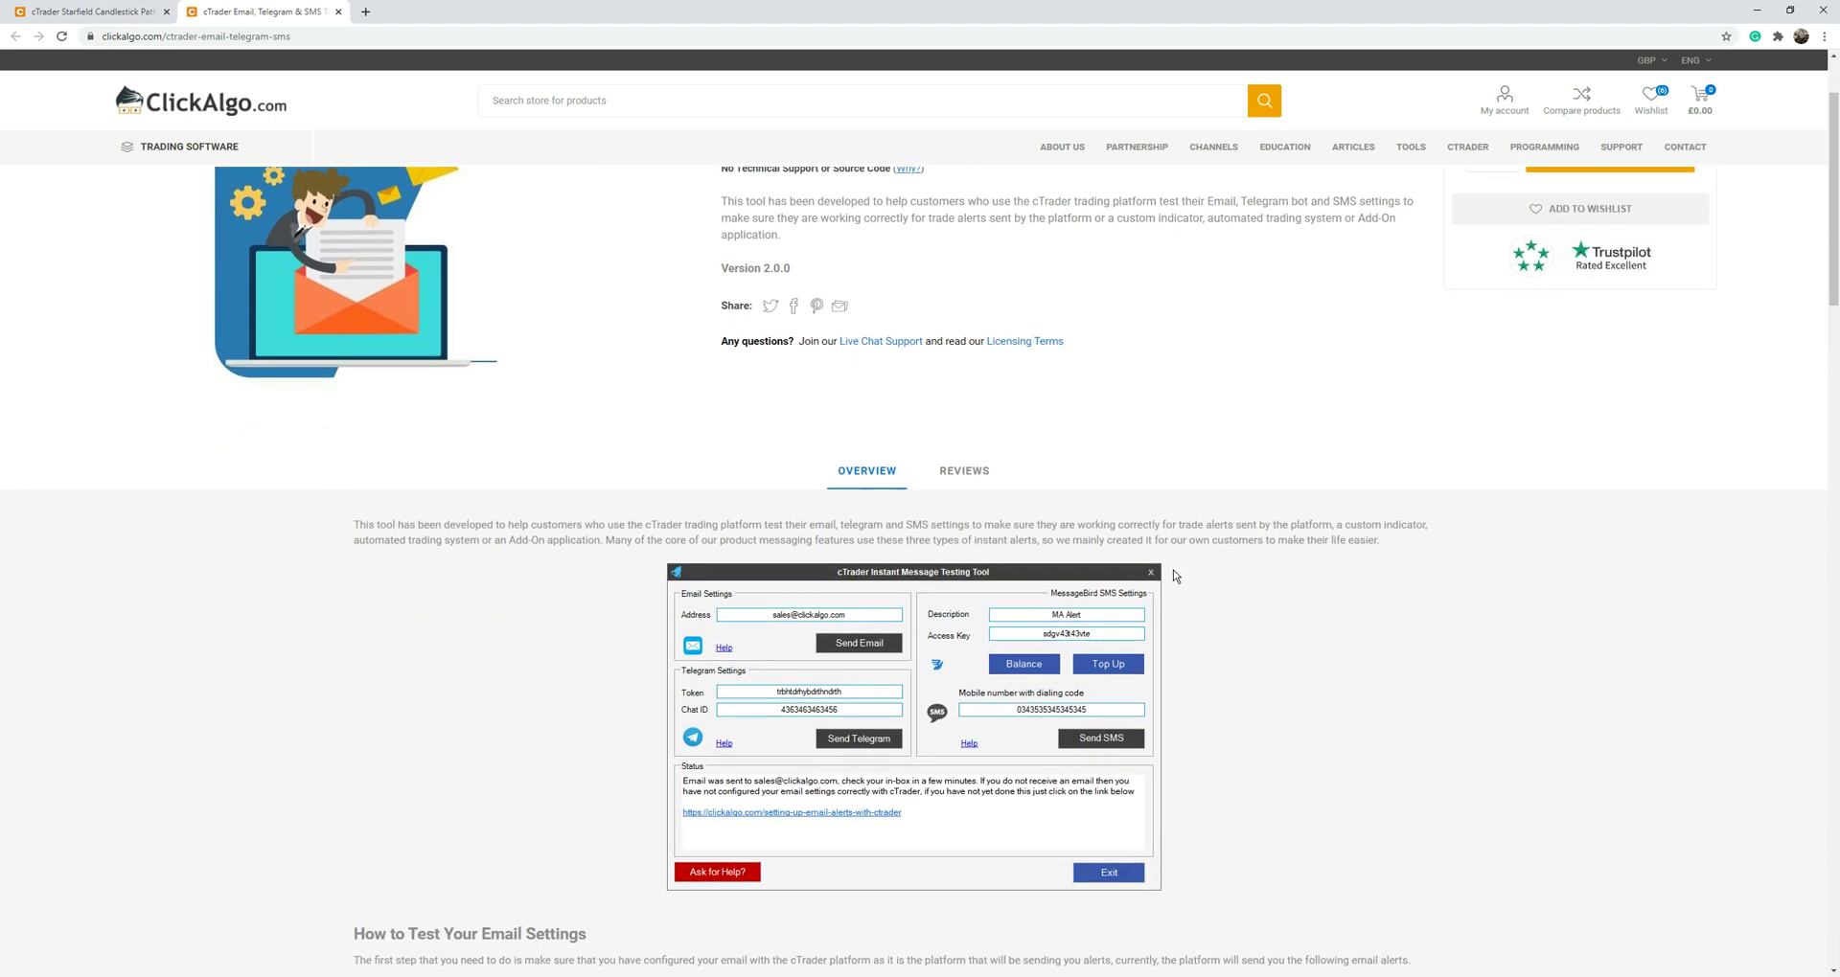
scroll(1090, 613, "up", 1)
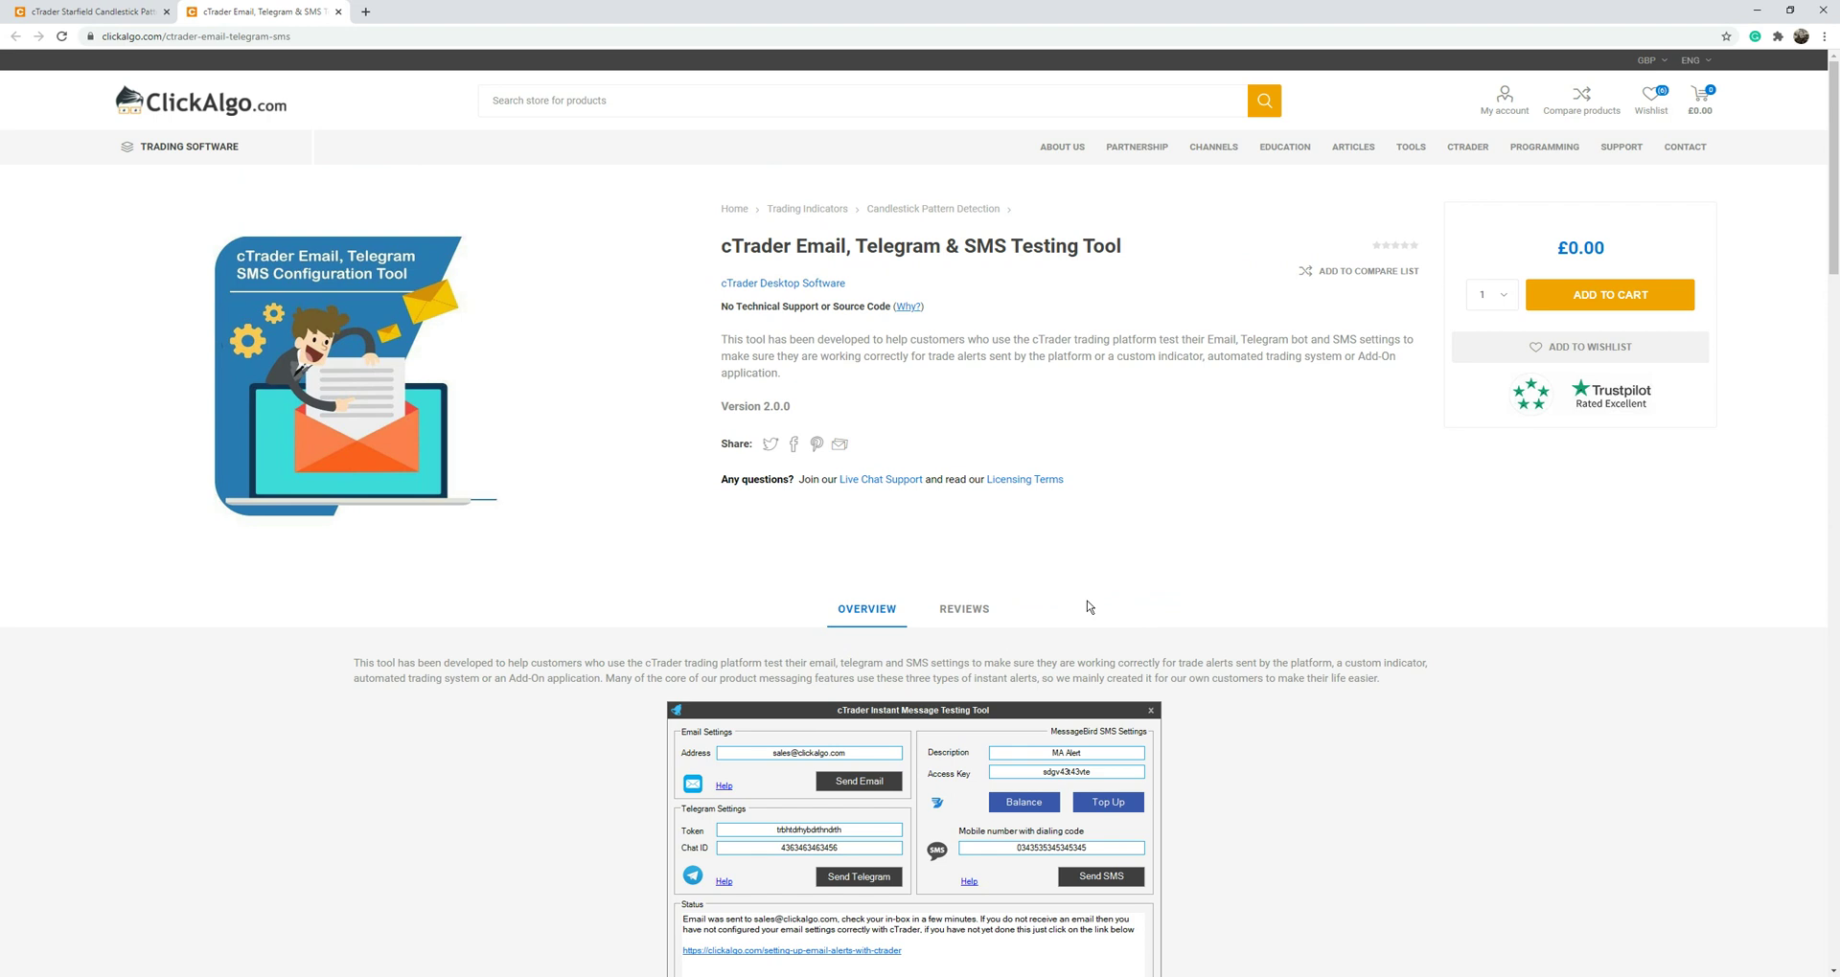
scroll(1084, 287, "down", 5)
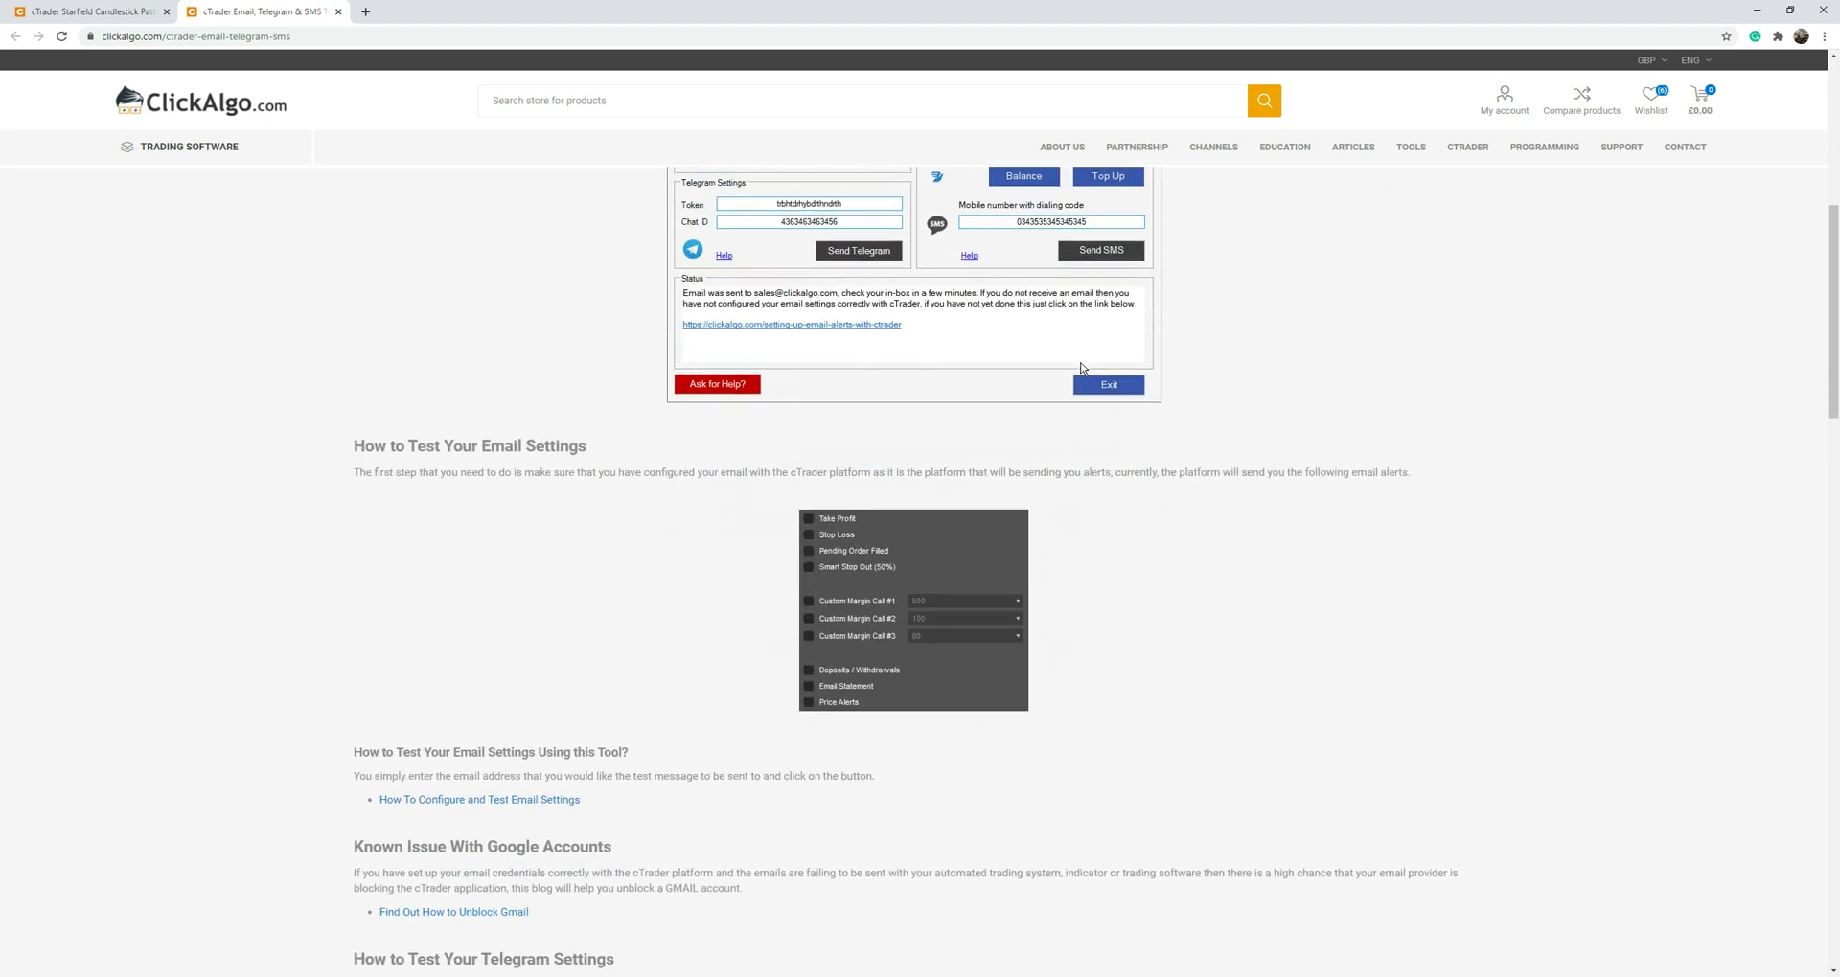
scroll(985, 393, "down", 4)
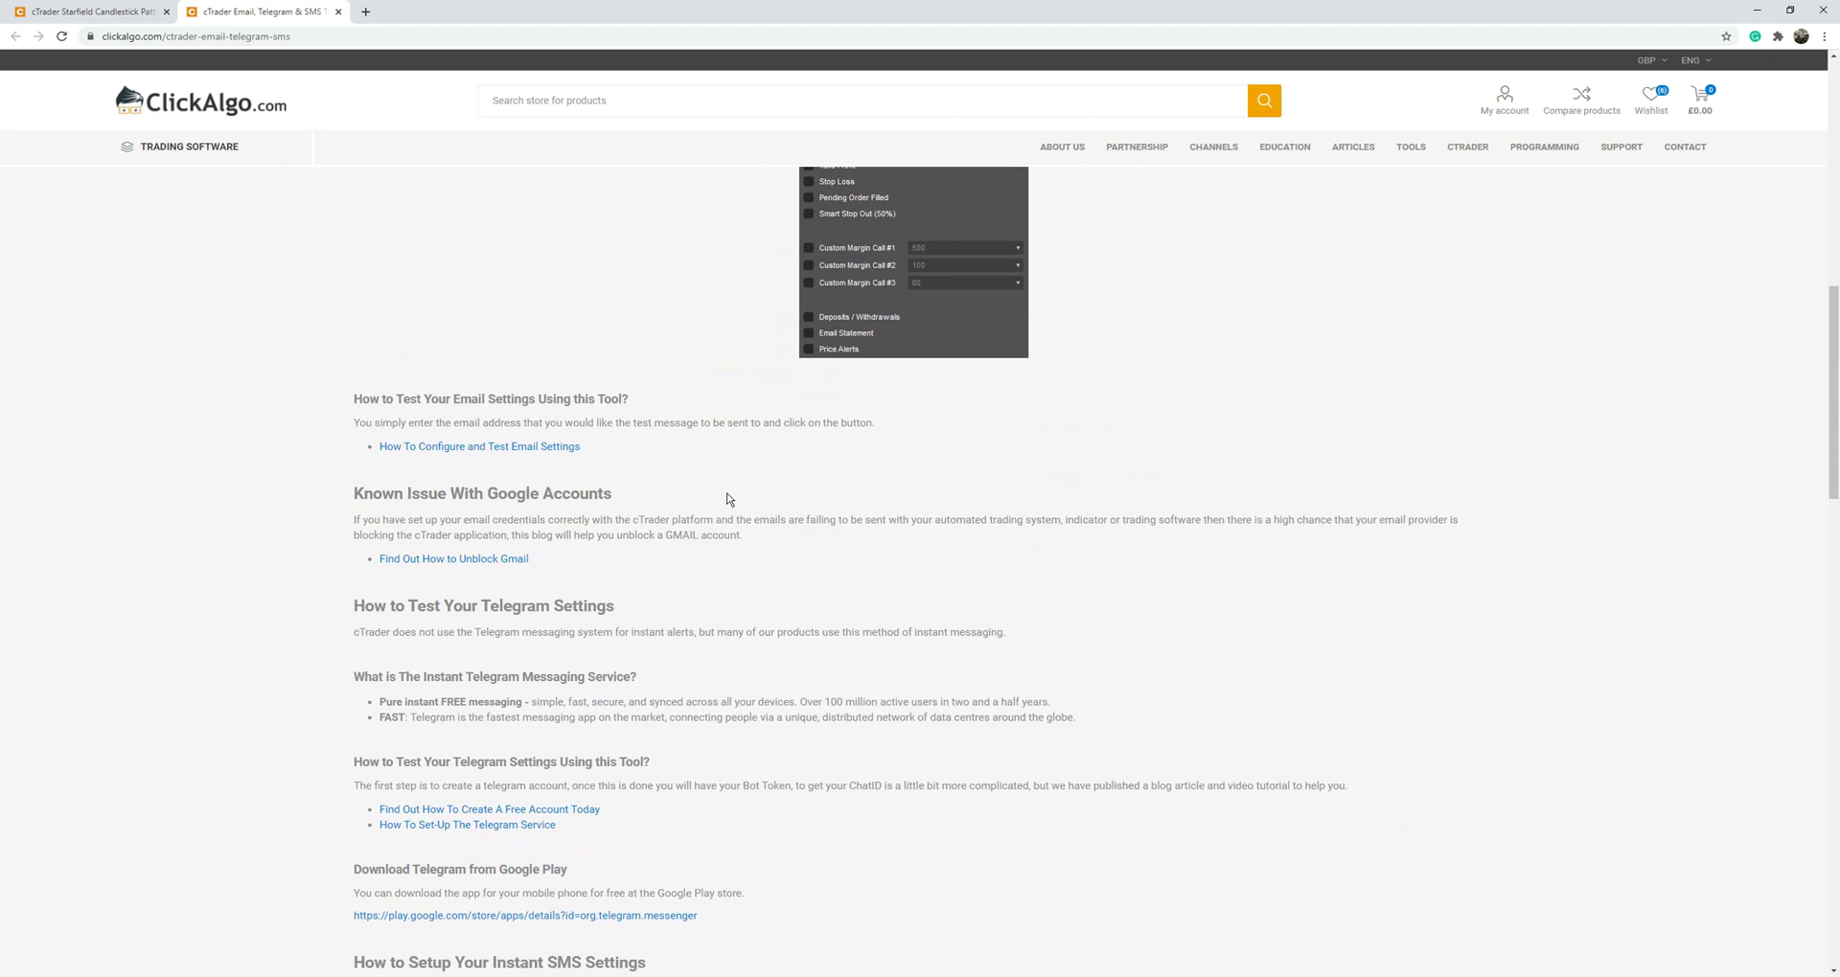